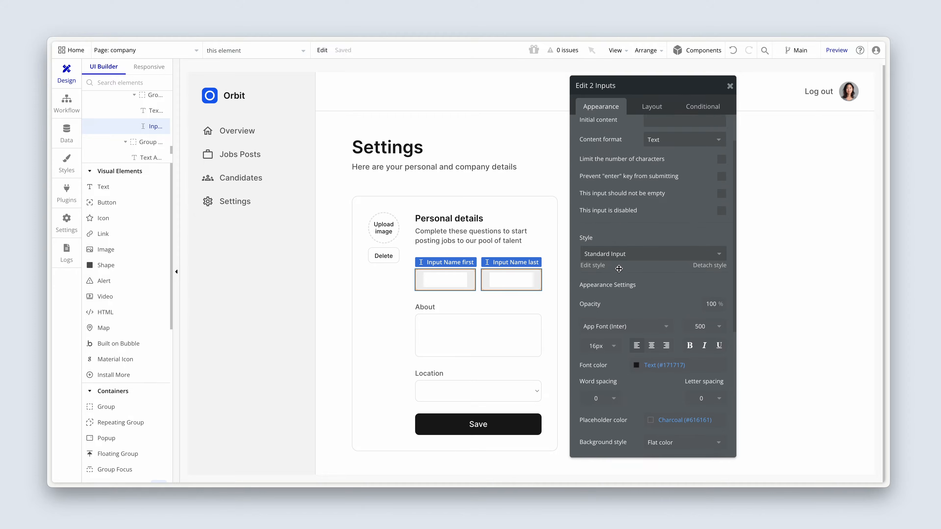
Set the fixed height of the two selected name inputs to 40 px.
{"action": "left_click", "coordinate": [658, 102]}
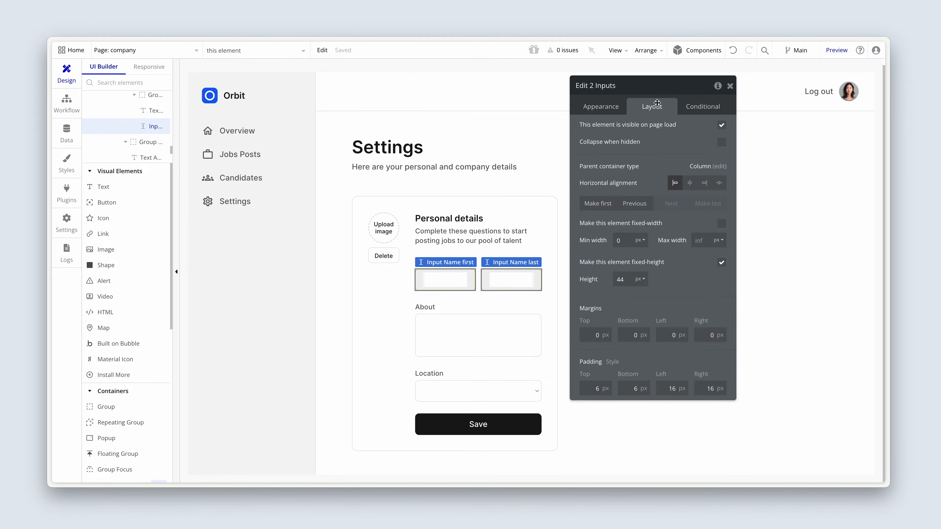
{"action": "left_click", "coordinate": [628, 280]}
{"action": "key", "text": "BackSpace"}
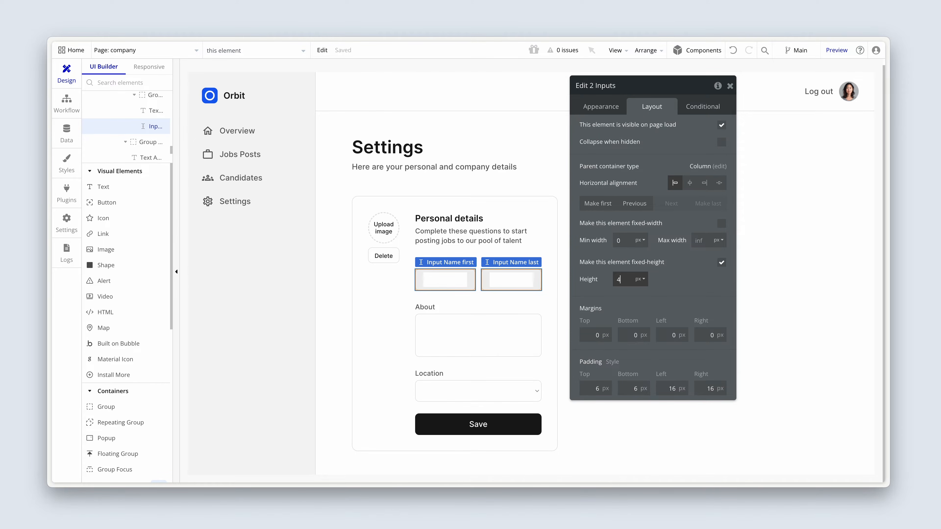
{"action": "type", "text": "0"}
{"action": "left_click", "coordinate": [654, 291]}
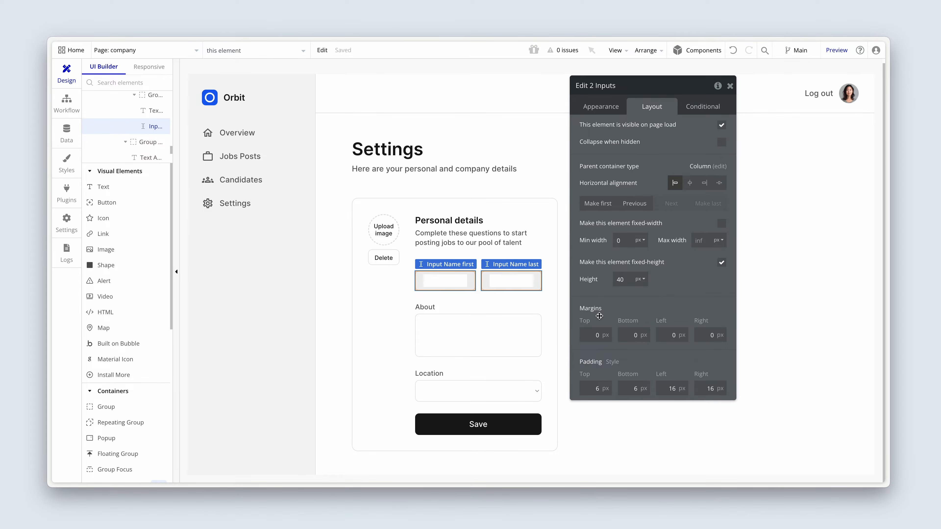
Set the fixed height of the Location dropdown in the Personal details form to 40 px.
{"action": "left_click", "coordinate": [503, 392]}
{"action": "left_click", "coordinate": [627, 277]}
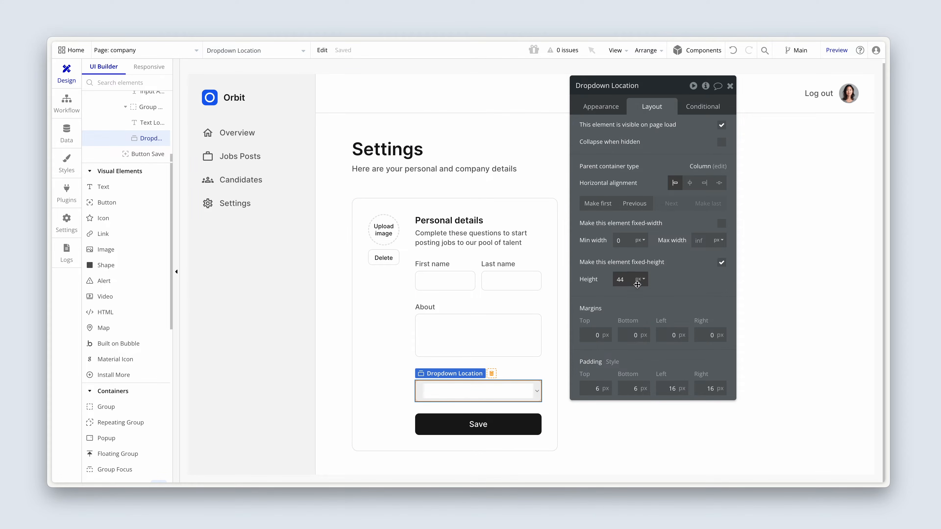
{"action": "key", "text": "BackSpace"}
{"action": "type", "text": "0"}
{"action": "left_click", "coordinate": [666, 290]}
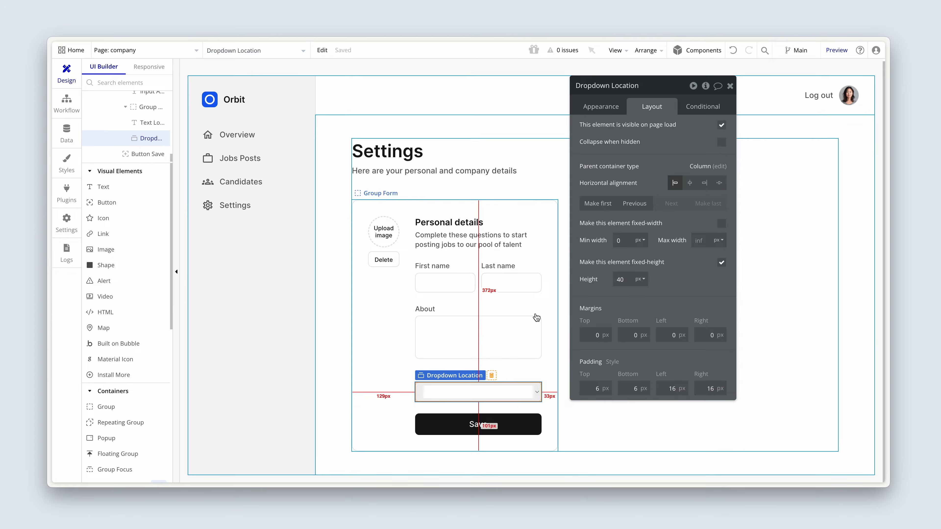
Set the fixed height of the multiline About input to 80 px.
{"action": "left_click", "coordinate": [510, 322]}
{"action": "left_click", "coordinate": [630, 279]}
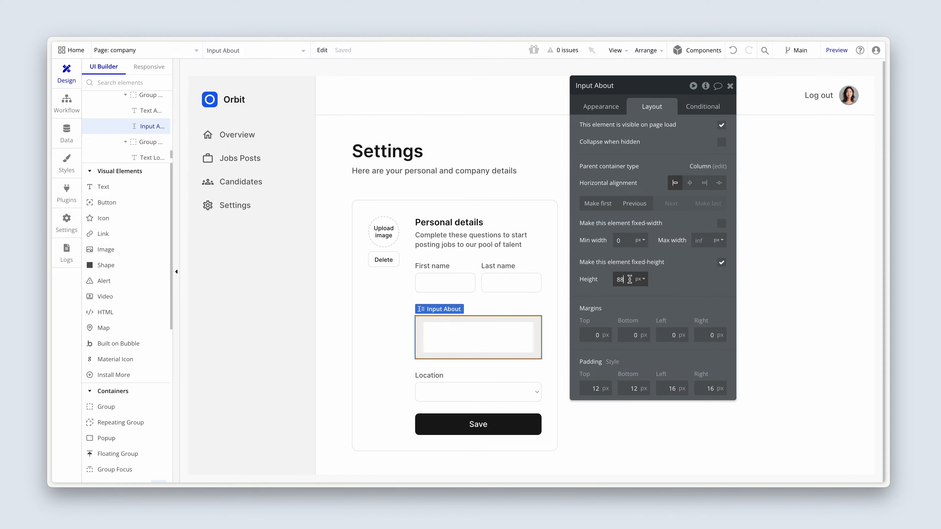
{"action": "key", "text": "BackSpace"}
{"action": "type", "text": "0"}
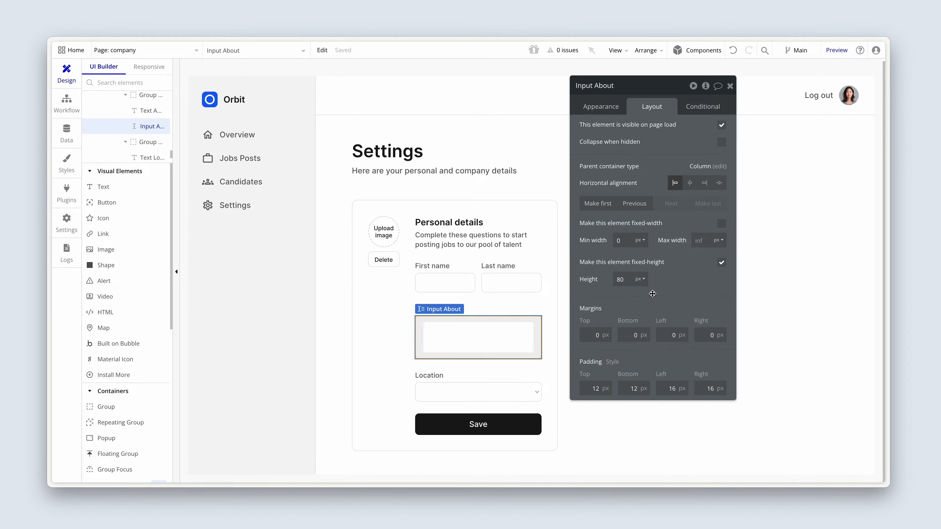
{"action": "left_click", "coordinate": [652, 294]}
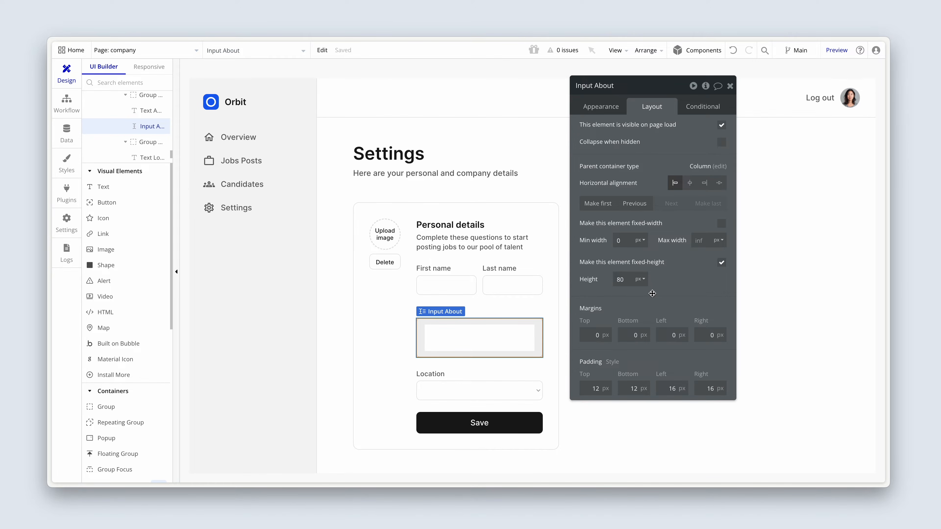
{"action": "left_click", "coordinate": [595, 109]}
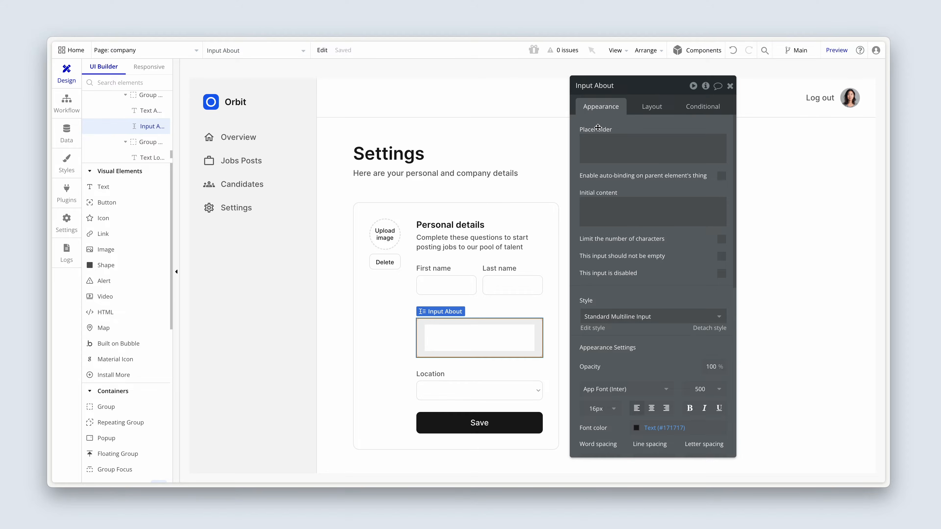
{"action": "left_click_drag", "start_coordinate": [598, 128], "coordinate": [612, 131]}
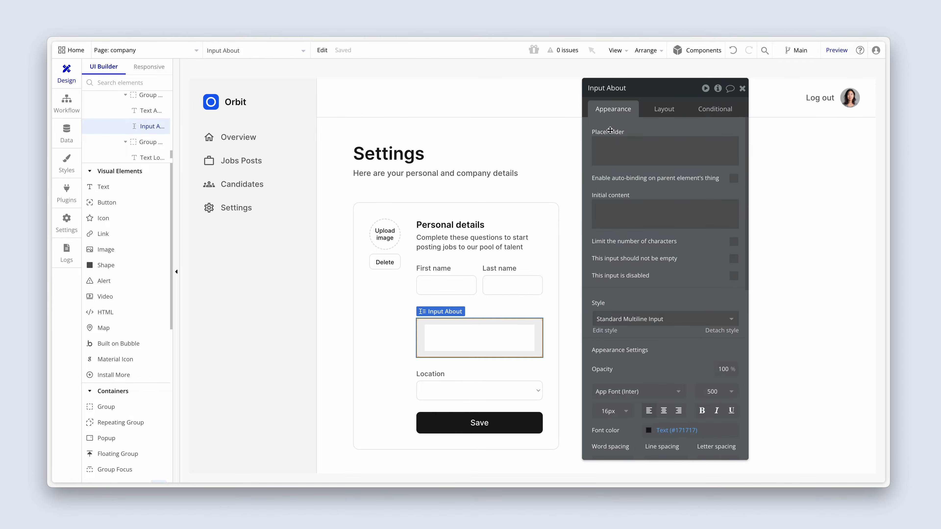
{"action": "left_click", "coordinate": [558, 225]}
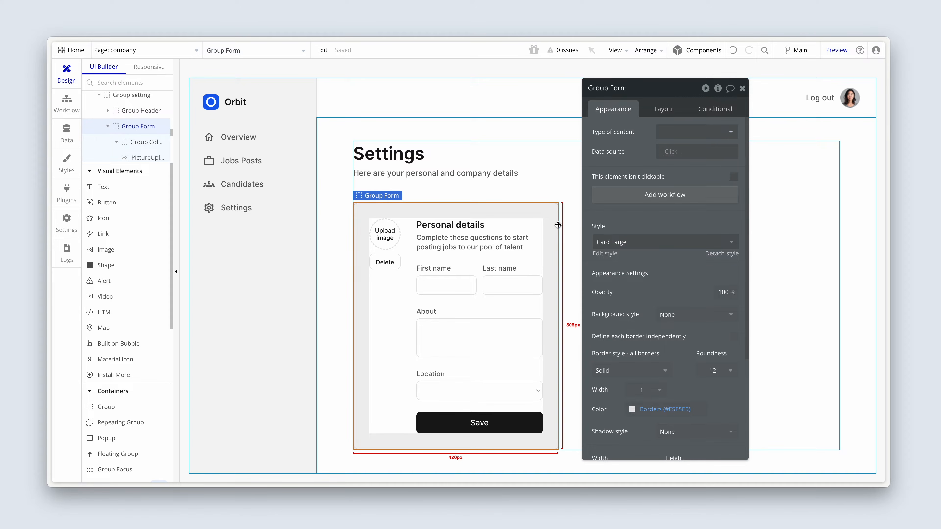
{"action": "left_click", "coordinate": [454, 282]}
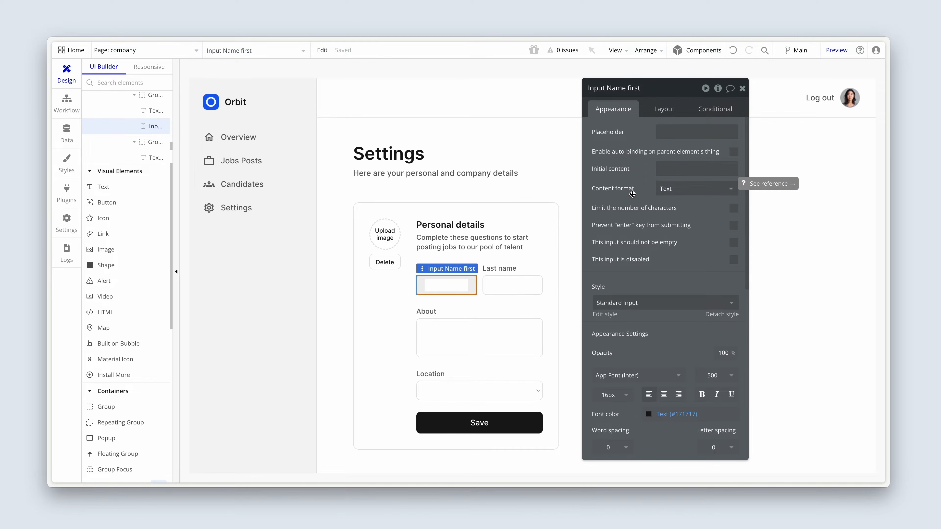
Create a text field named "Name first" on the User data type.
{"action": "left_click", "coordinate": [67, 132]}
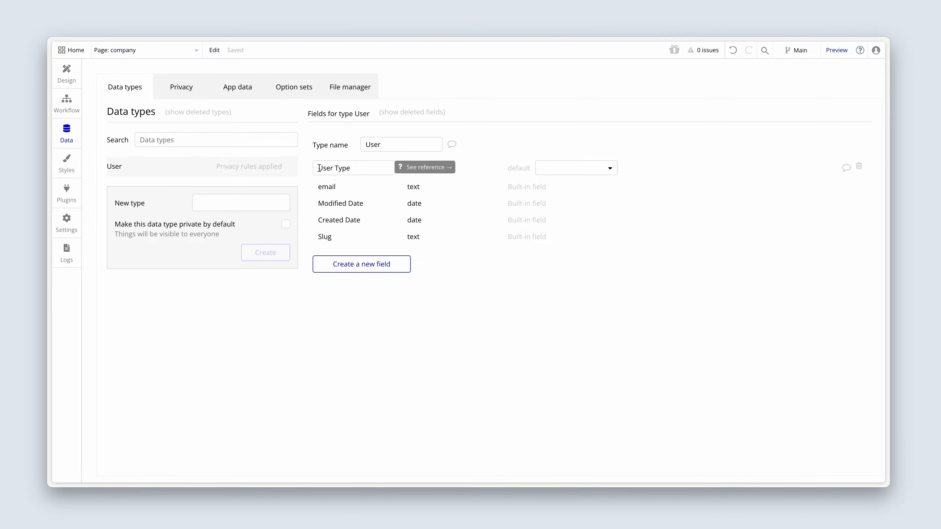
{"action": "left_click", "coordinate": [403, 269]}
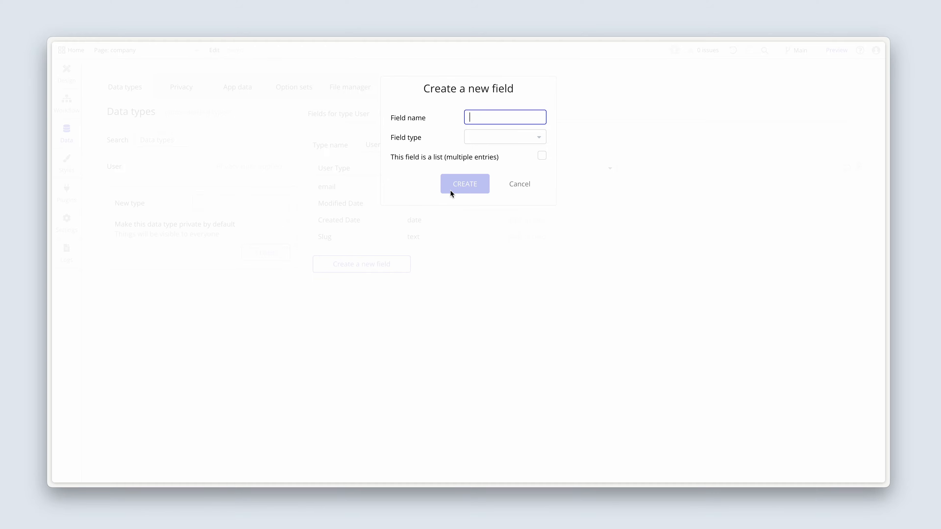
{"action": "type", "text": "Name first"}
{"action": "left_click", "coordinate": [501, 143]}
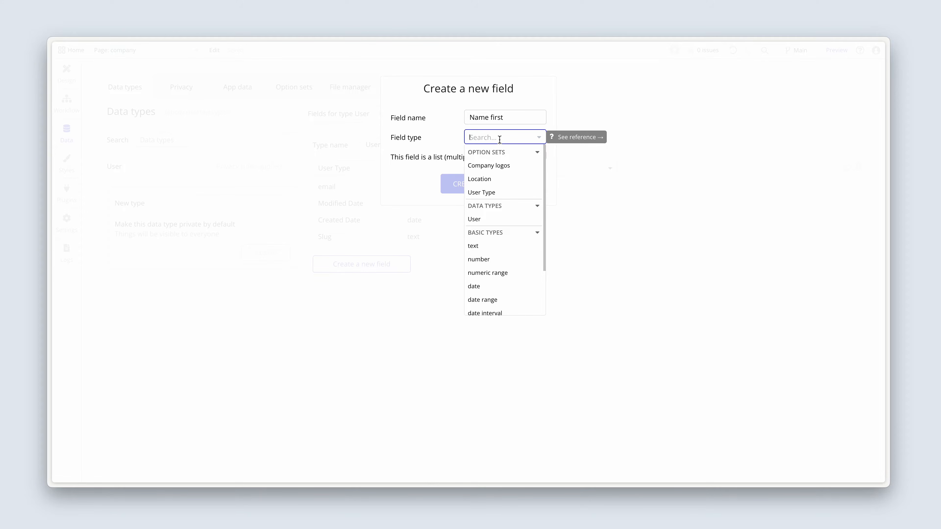
{"action": "left_click", "coordinate": [488, 245]}
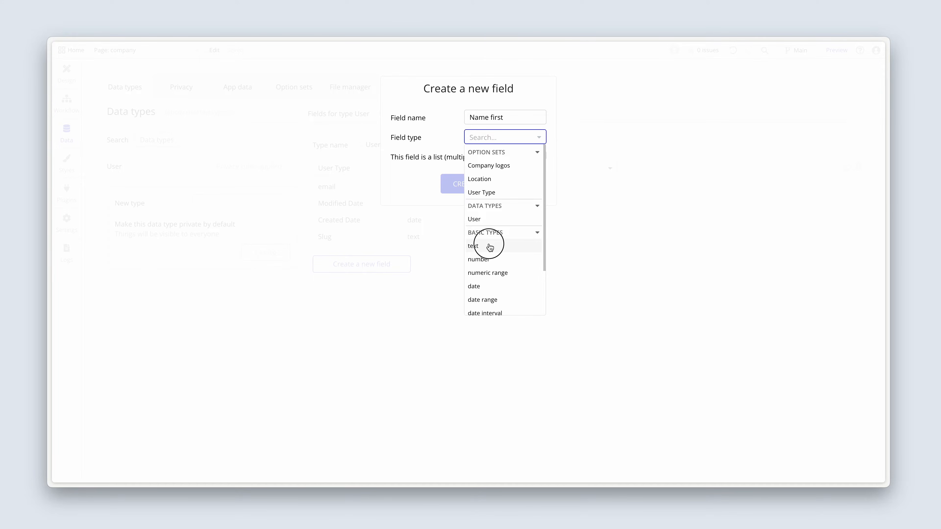
{"action": "left_click", "coordinate": [481, 184]}
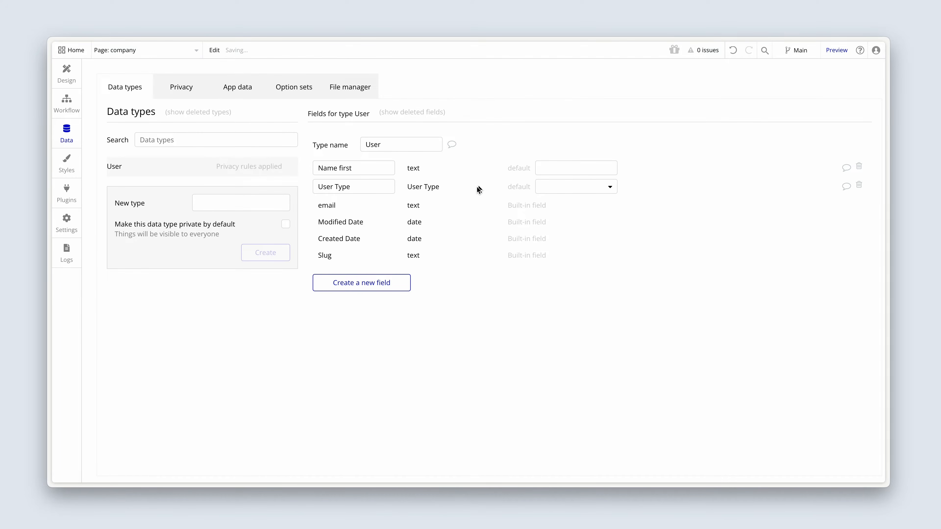
Create a text field named "Name last" on the User data type.
{"action": "left_click", "coordinate": [399, 284]}
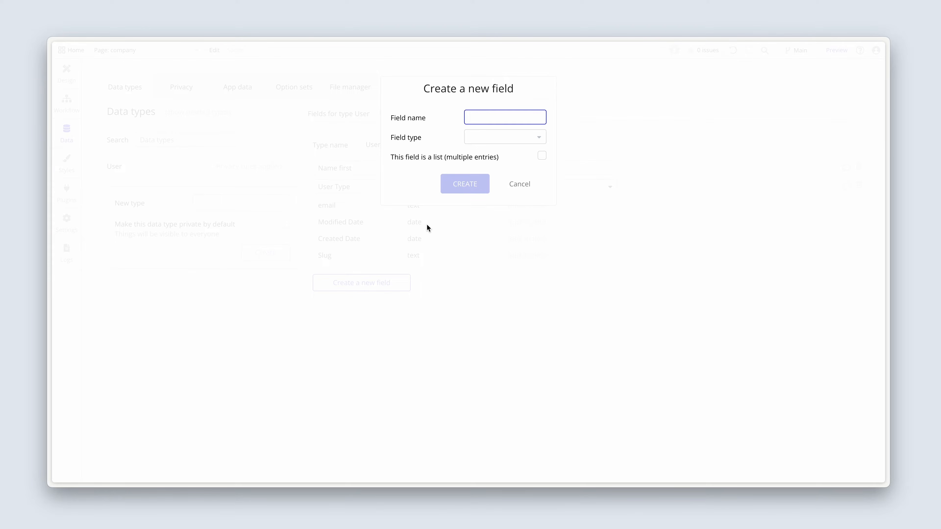
{"action": "type", "text": "Name last"}
{"action": "left_click", "coordinate": [502, 140]}
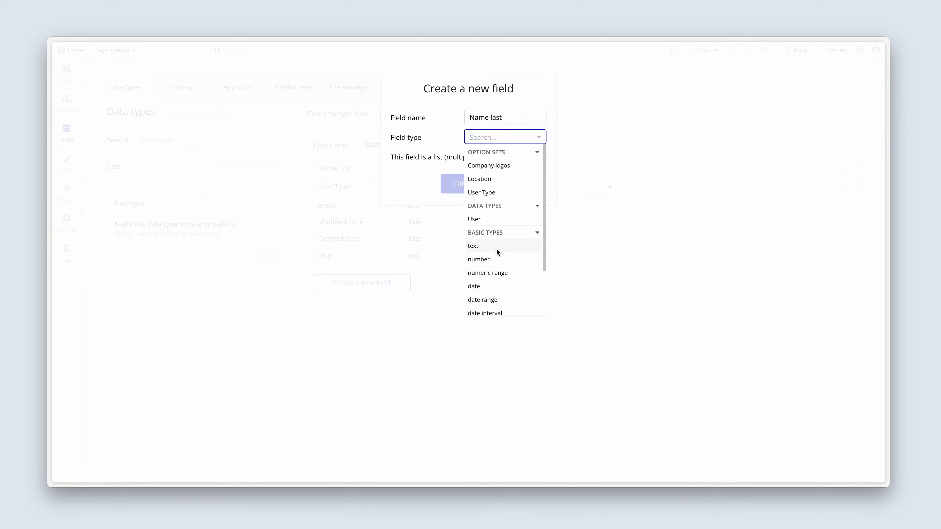
{"action": "left_click", "coordinate": [496, 248]}
{"action": "left_click", "coordinate": [482, 187]}
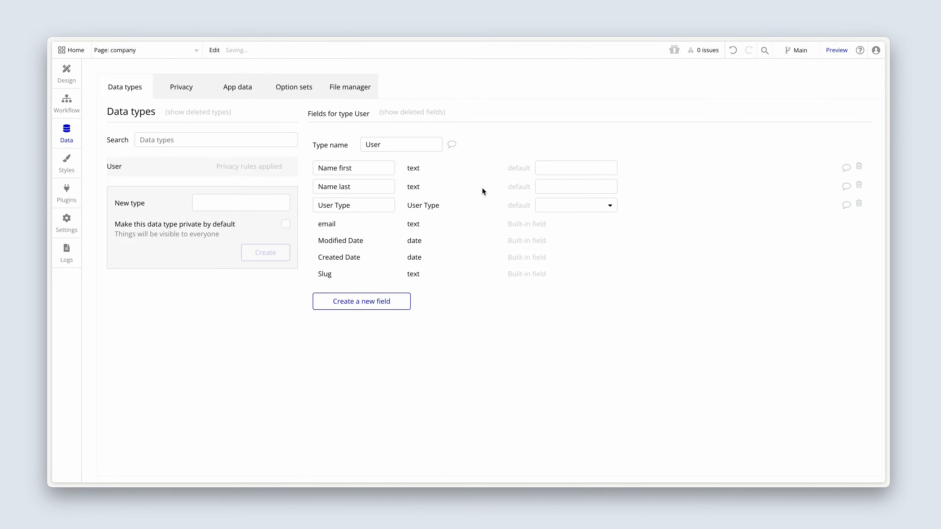
Create a text field named "About" on the User data type.
{"action": "left_click", "coordinate": [399, 302]}
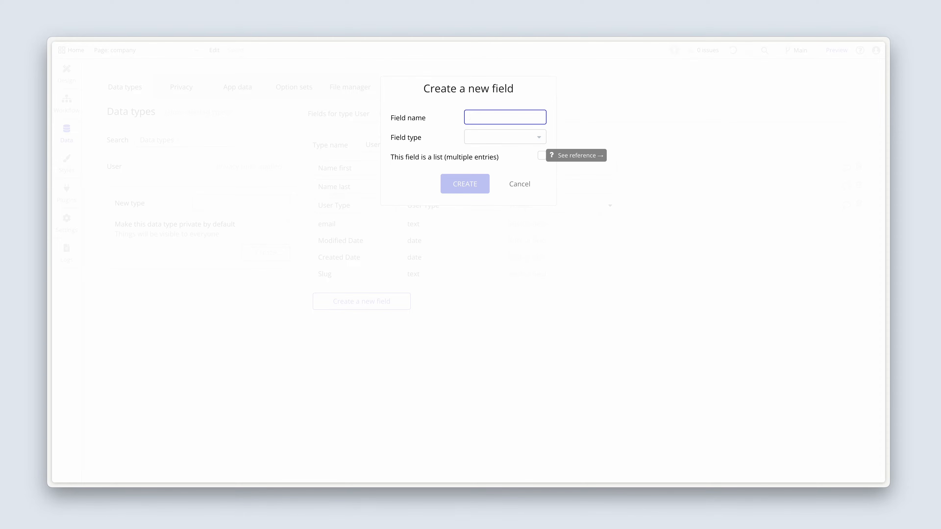
{"action": "type", "text": "About"}
{"action": "left_click", "coordinate": [517, 136]}
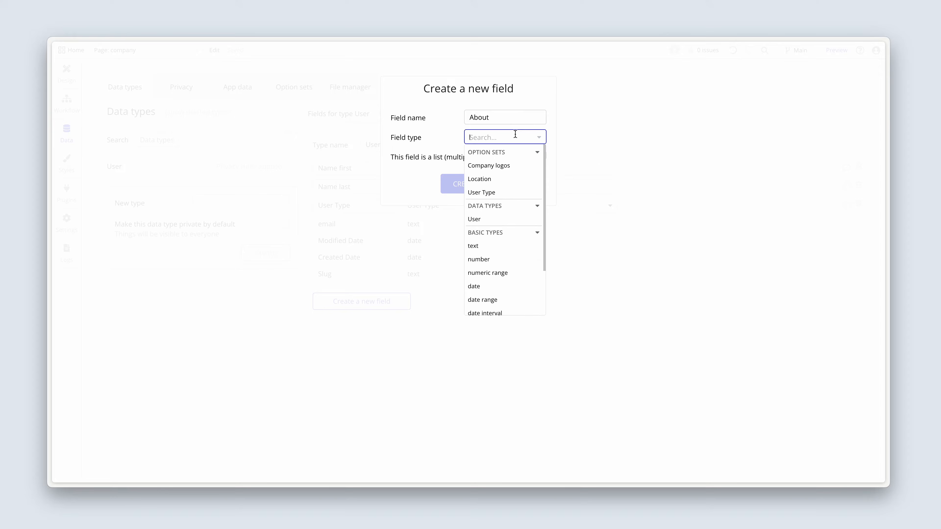
{"action": "left_click", "coordinate": [495, 245]}
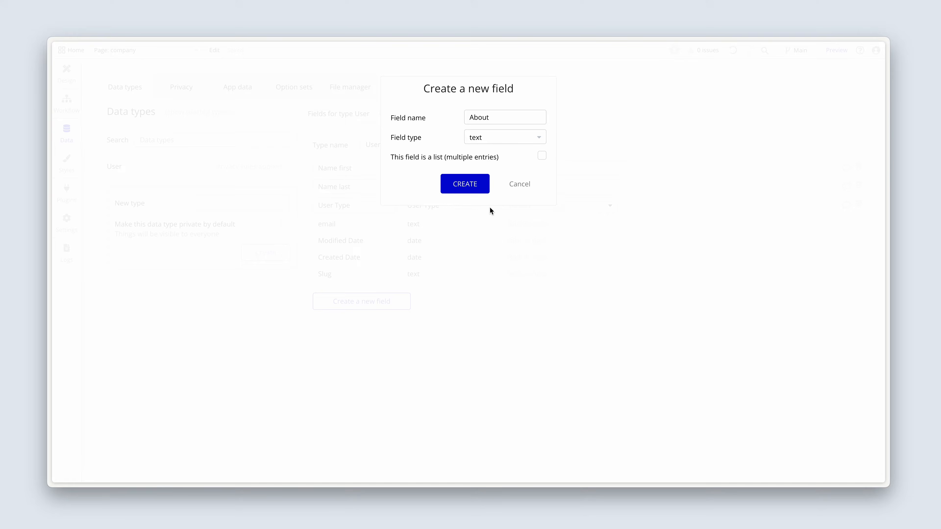
{"action": "left_click", "coordinate": [474, 182]}
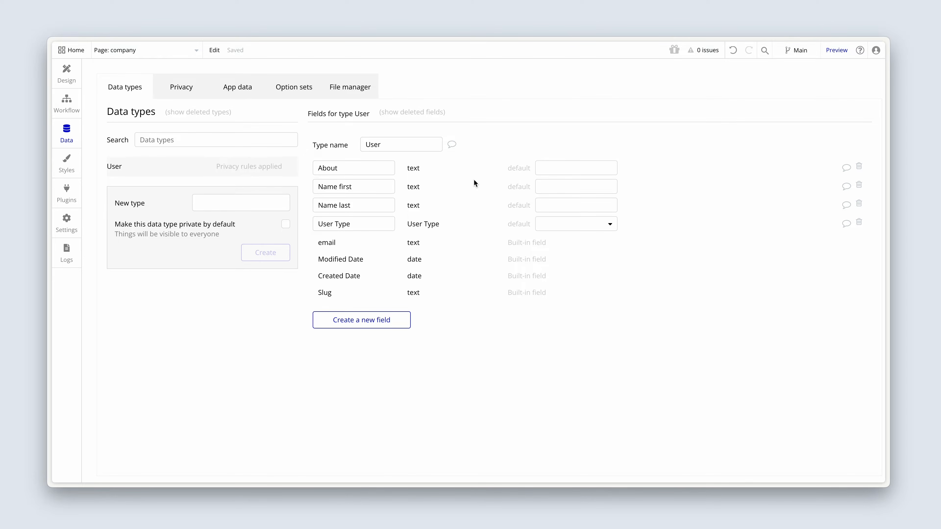
Review the options of the Location option set and the choice settings of the page's Location dropdown.
{"action": "left_click", "coordinate": [291, 97]}
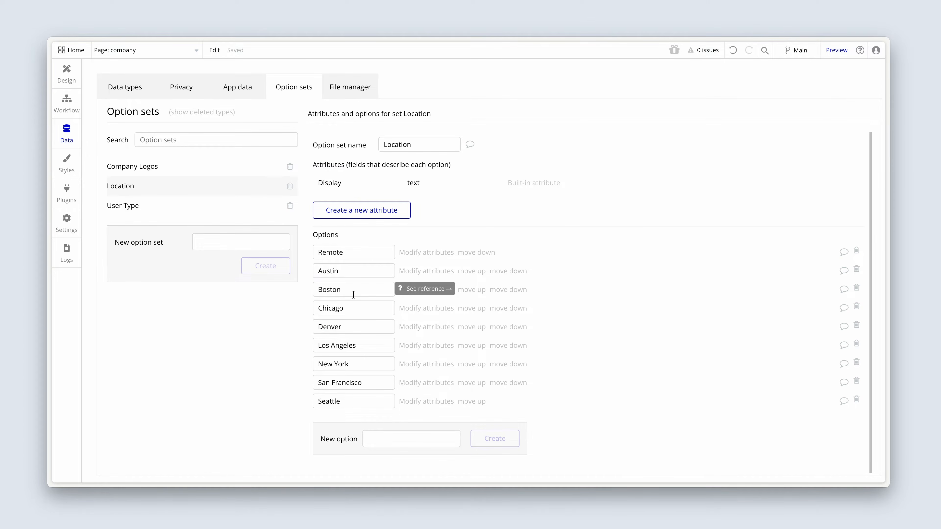
{"action": "left_click", "coordinate": [67, 73]}
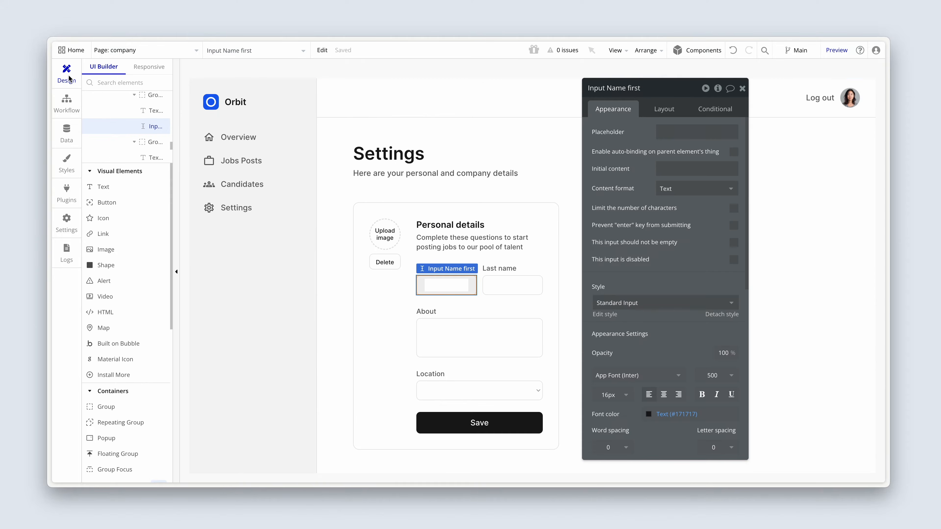
{"action": "left_click", "coordinate": [451, 388]}
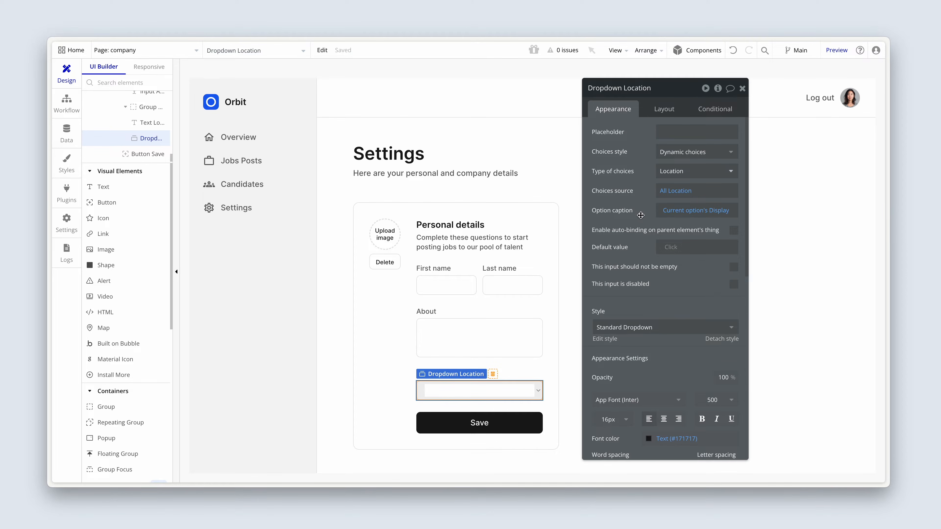
{"action": "left_click", "coordinate": [519, 426]}
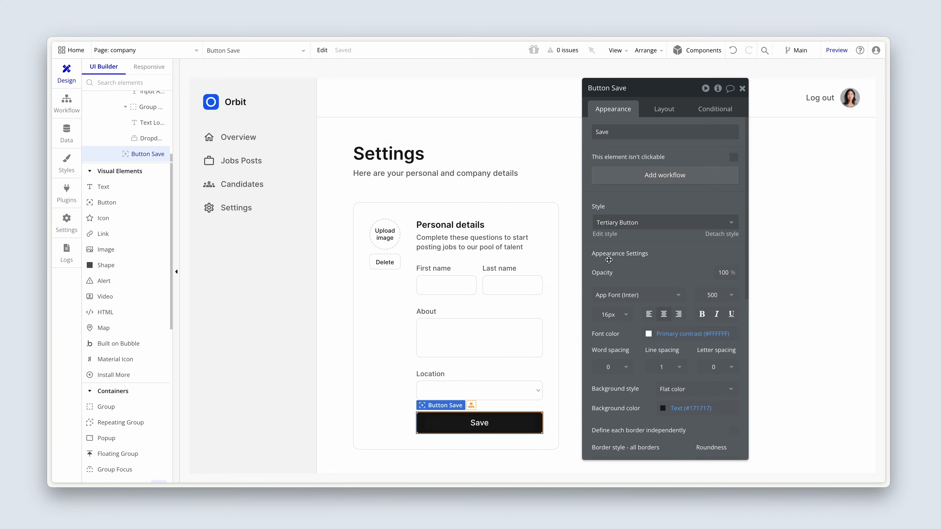
Create a field named "Location" on the User data type using the Location option set as its type, and return to the page design.
{"action": "left_click", "coordinate": [69, 136]}
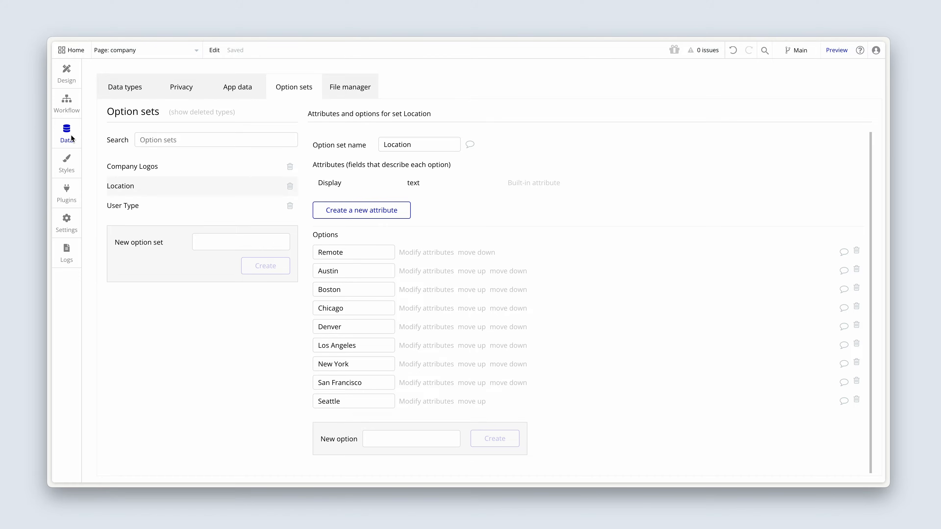
{"action": "left_click", "coordinate": [133, 92]}
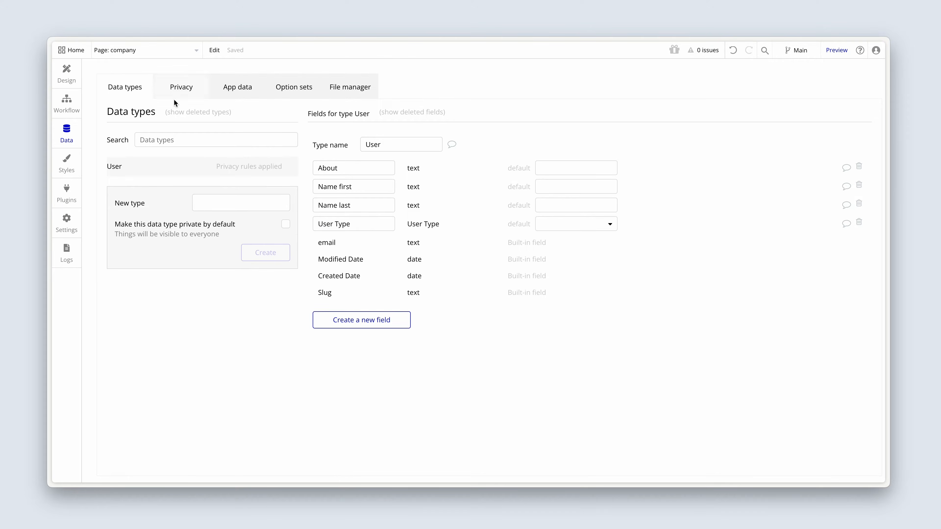
{"action": "left_click", "coordinate": [387, 323]}
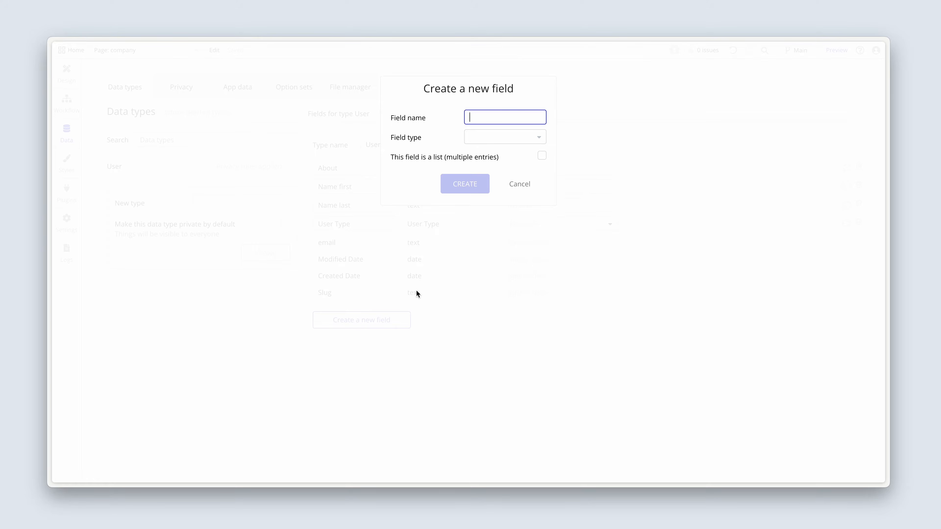
{"action": "type", "text": "Location"}
{"action": "left_click", "coordinate": [500, 136]}
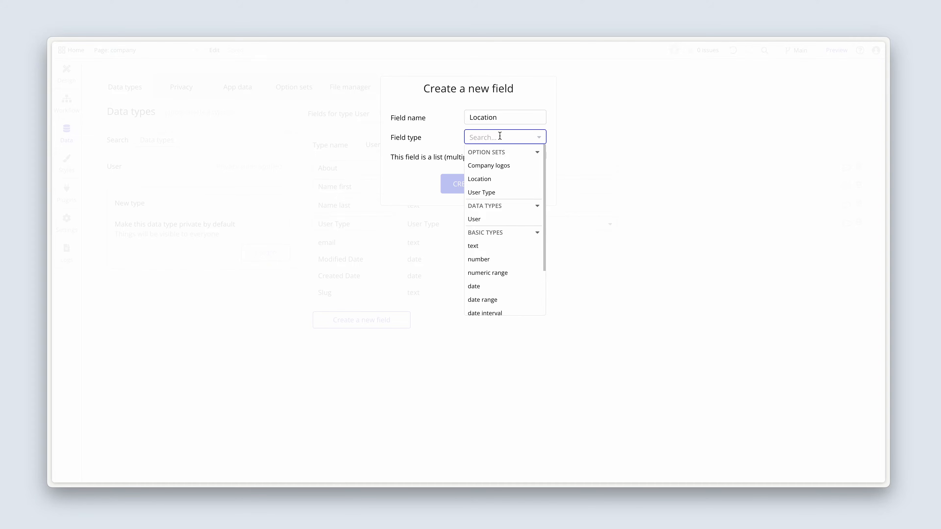
{"action": "left_click", "coordinate": [494, 179]}
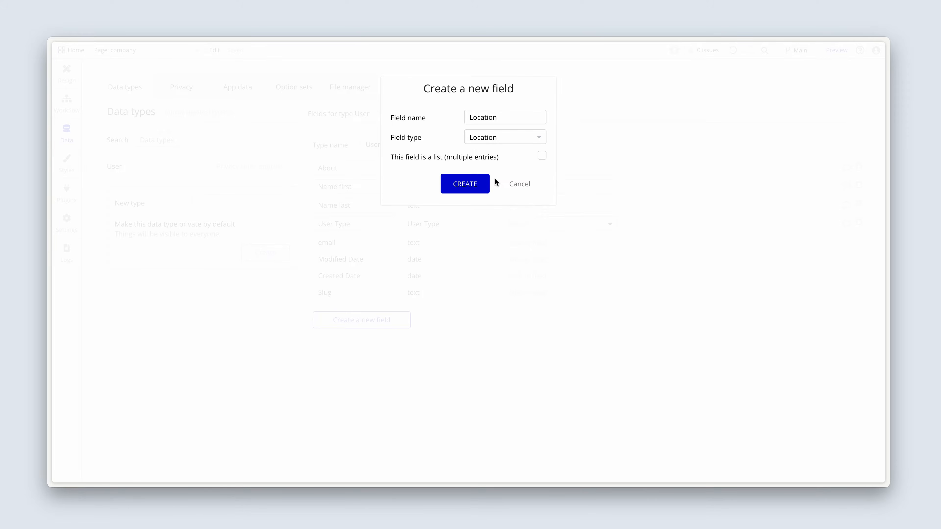
{"action": "left_click", "coordinate": [477, 185]}
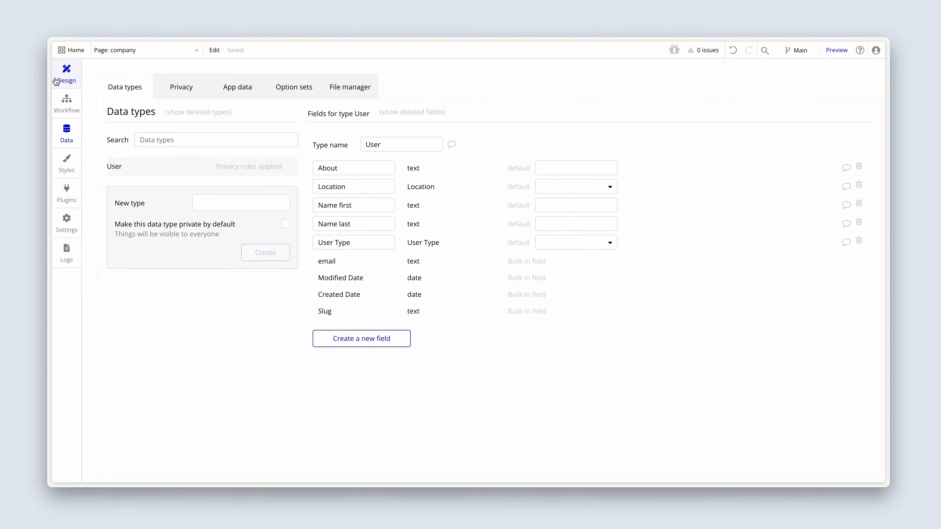
{"action": "left_click", "coordinate": [66, 73]}
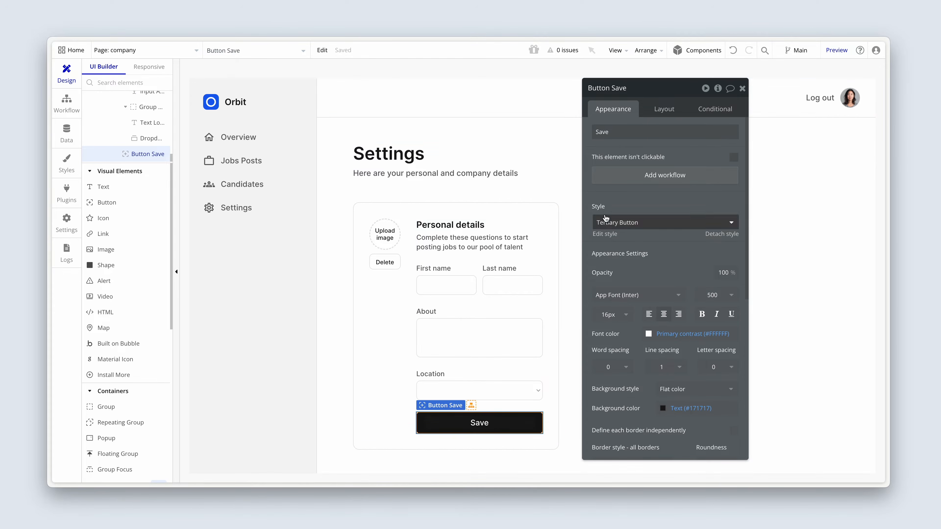
Create a workflow for the Save button being clicked and add a "Make changes to thing" action to it.
{"action": "left_click", "coordinate": [613, 181]}
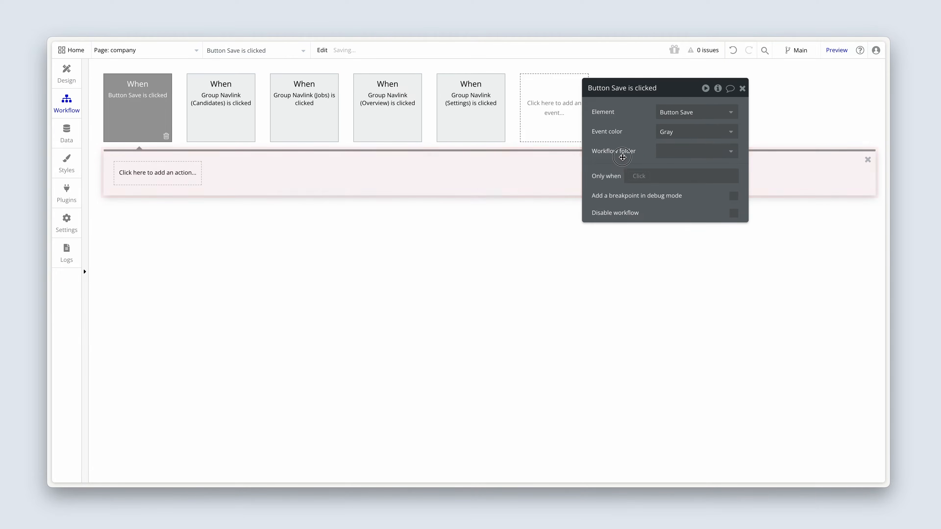
{"action": "left_click_drag", "start_coordinate": [613, 183], "coordinate": [270, 241]}
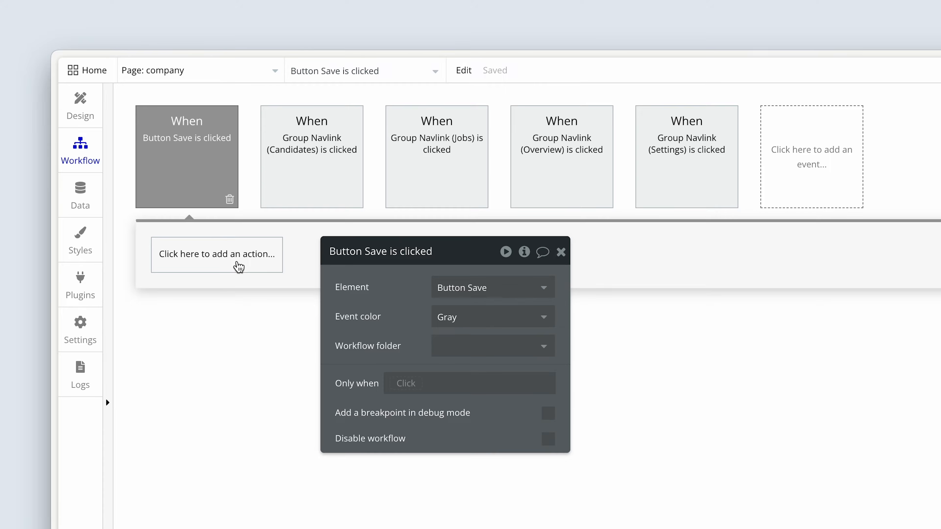
{"action": "left_click", "coordinate": [238, 266]}
{"action": "mouse_move", "coordinate": [249, 369]}
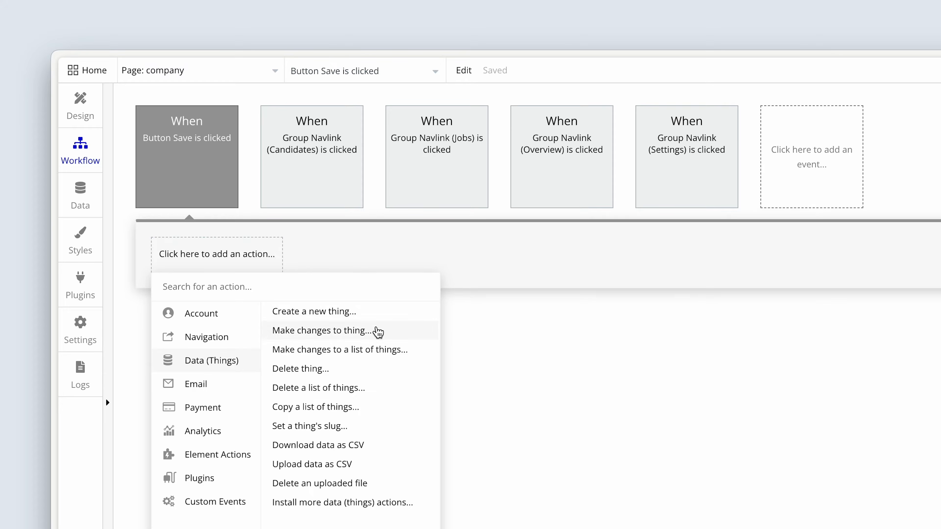
{"action": "mouse_move", "coordinate": [396, 317]}
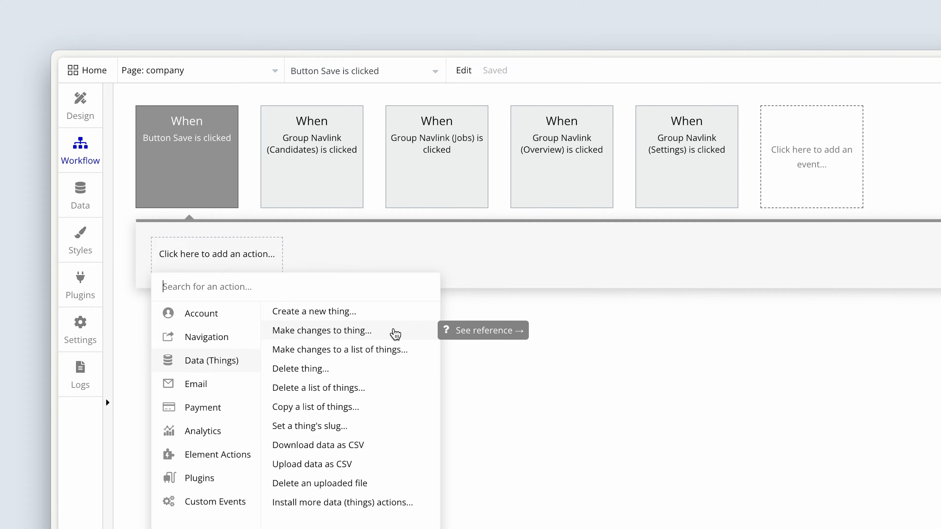
{"action": "left_click", "coordinate": [394, 331]}
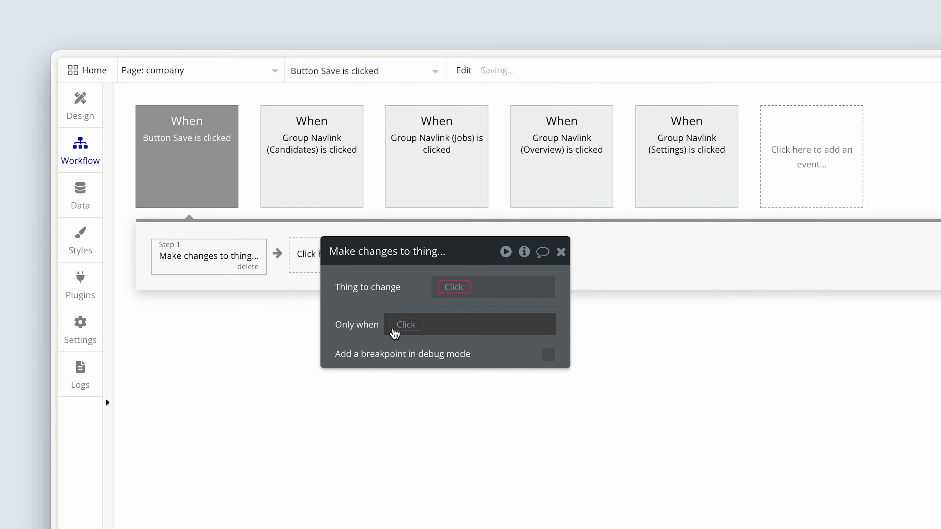
Set the action's thing to change to Current User and add all of the User's fields to it.
{"action": "left_click_drag", "start_coordinate": [406, 292], "coordinate": [370, 289]}
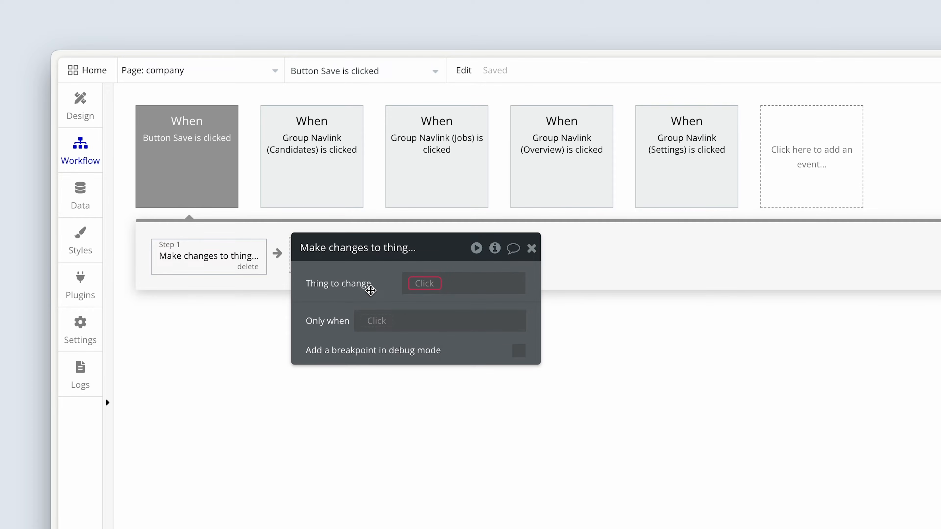
{"action": "left_click", "coordinate": [429, 286]}
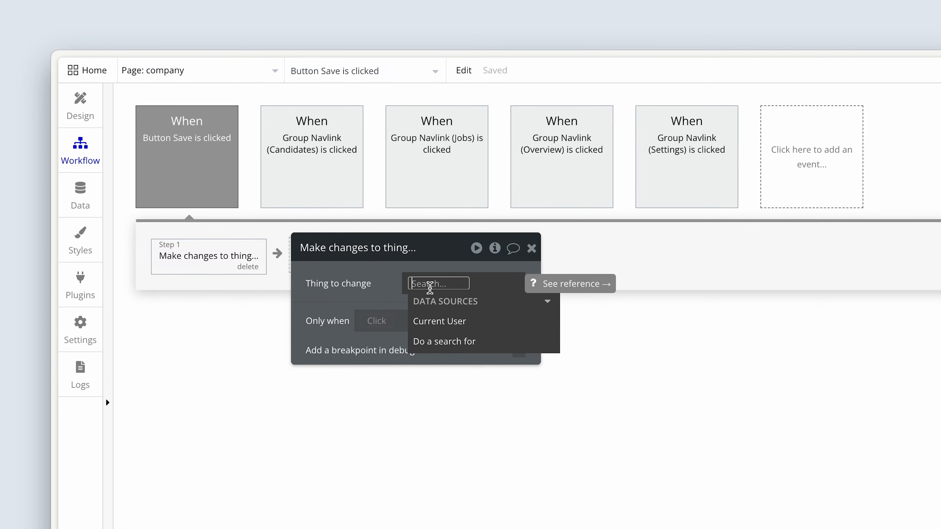
{"action": "left_click", "coordinate": [493, 327]}
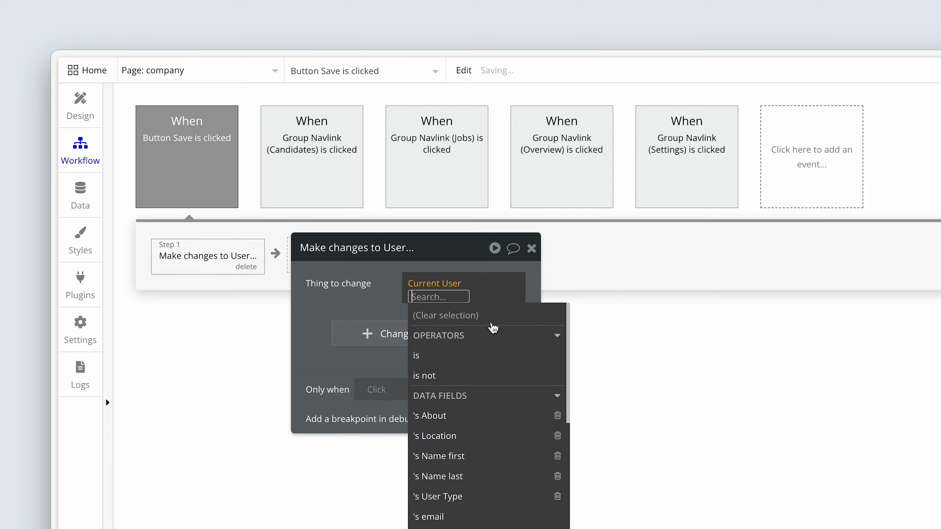
{"action": "left_click", "coordinate": [363, 285]}
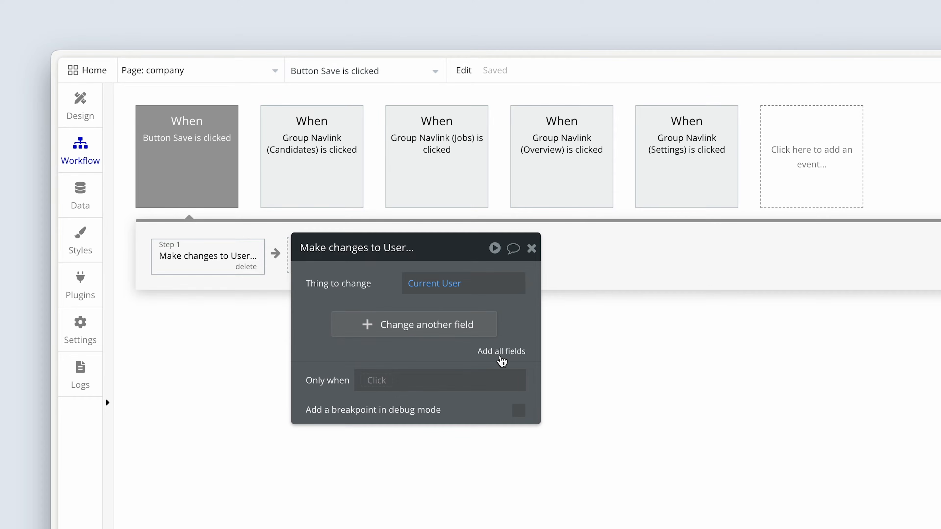
{"action": "left_click", "coordinate": [484, 354]}
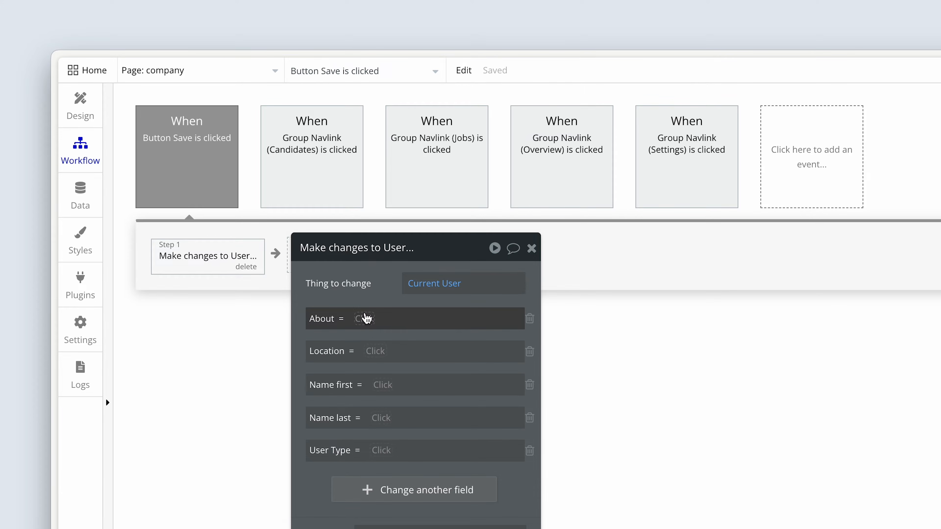
Set the action's About field to Input About's value.
{"action": "left_click", "coordinate": [364, 318]}
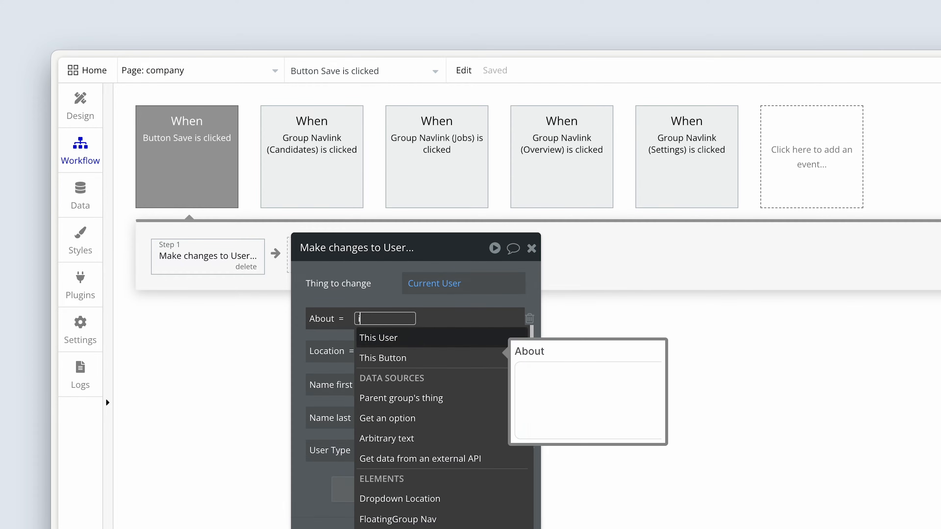
{"action": "type", "text": "input"}
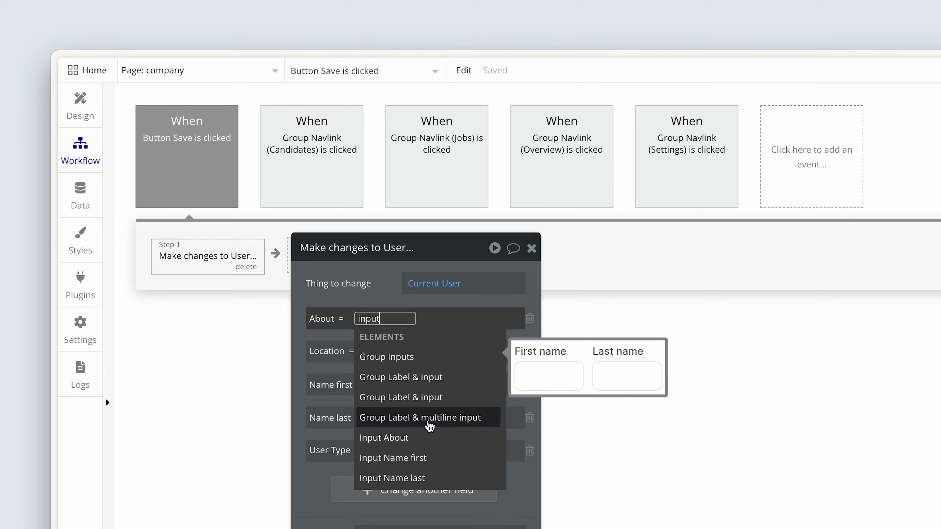
{"action": "left_click", "coordinate": [429, 434]}
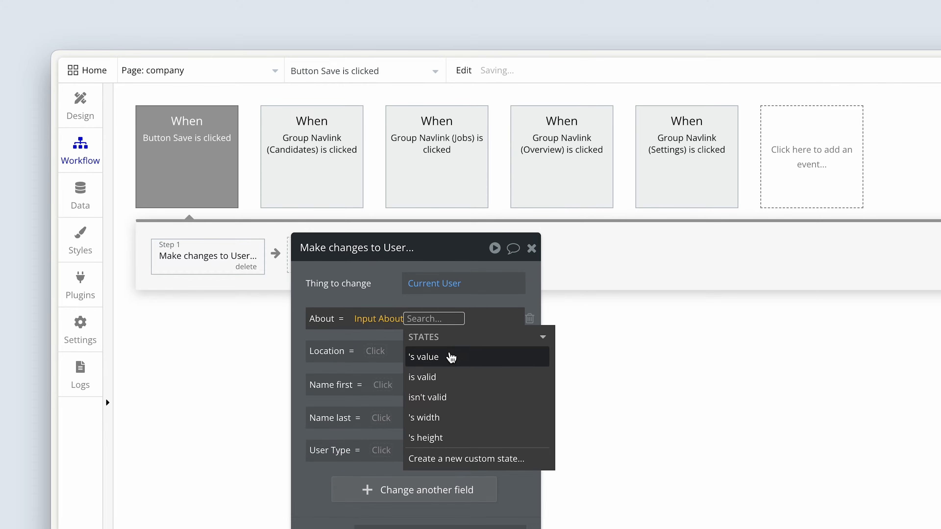
{"action": "left_click", "coordinate": [449, 357]}
{"action": "left_click", "coordinate": [367, 289]}
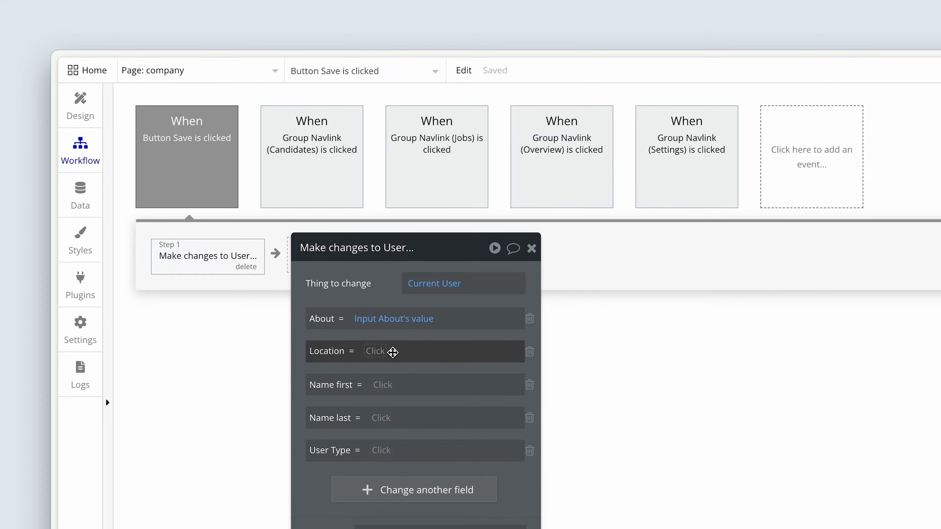
Set the action's Location field to Dropdown Location's value.
{"action": "left_click", "coordinate": [382, 351]}
{"action": "type", "text": "drop"}
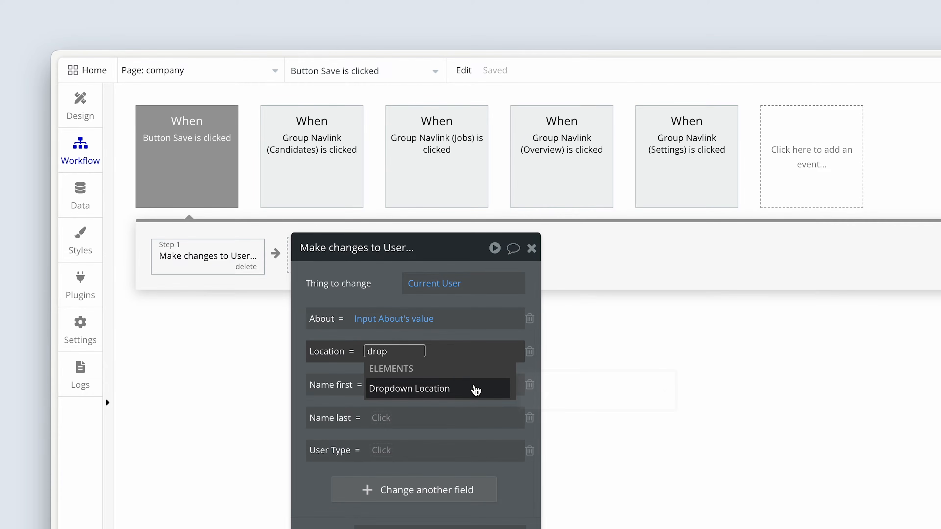
{"action": "left_click", "coordinate": [476, 389]}
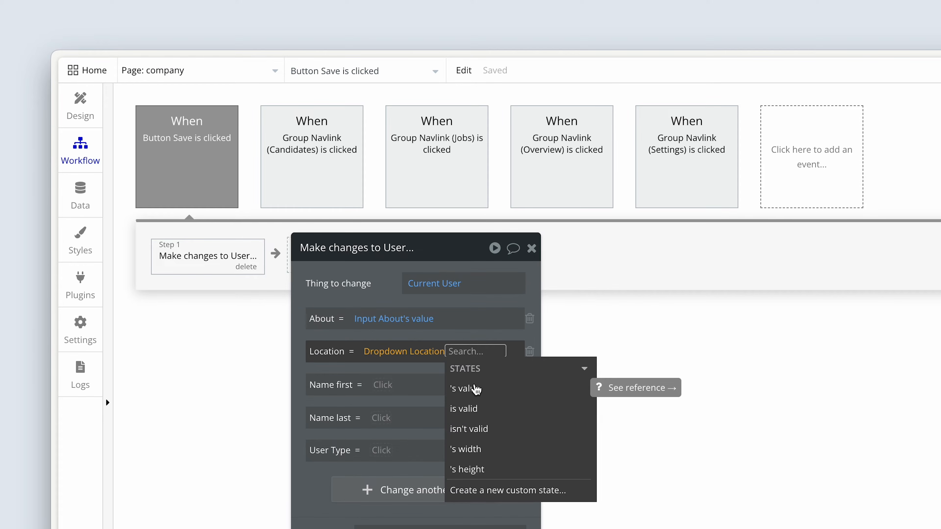
{"action": "left_click", "coordinate": [476, 389]}
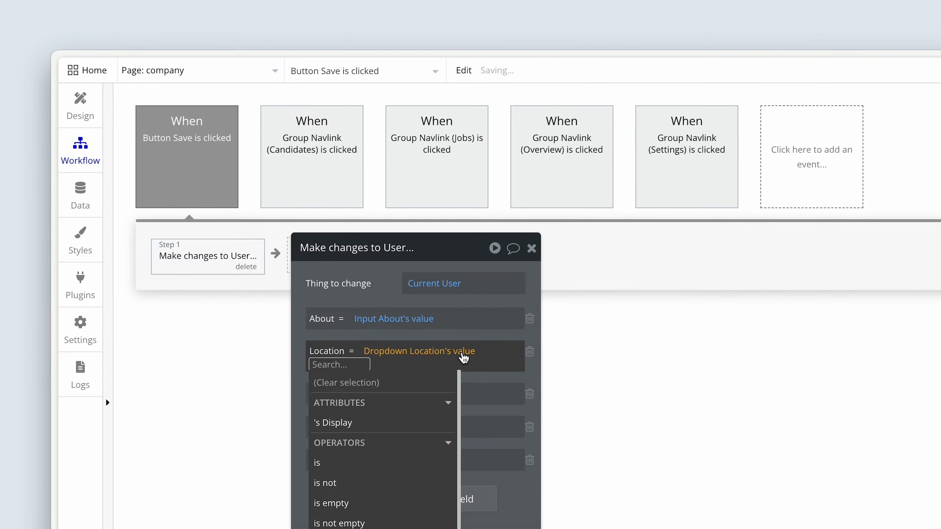
{"action": "left_click", "coordinate": [477, 336]}
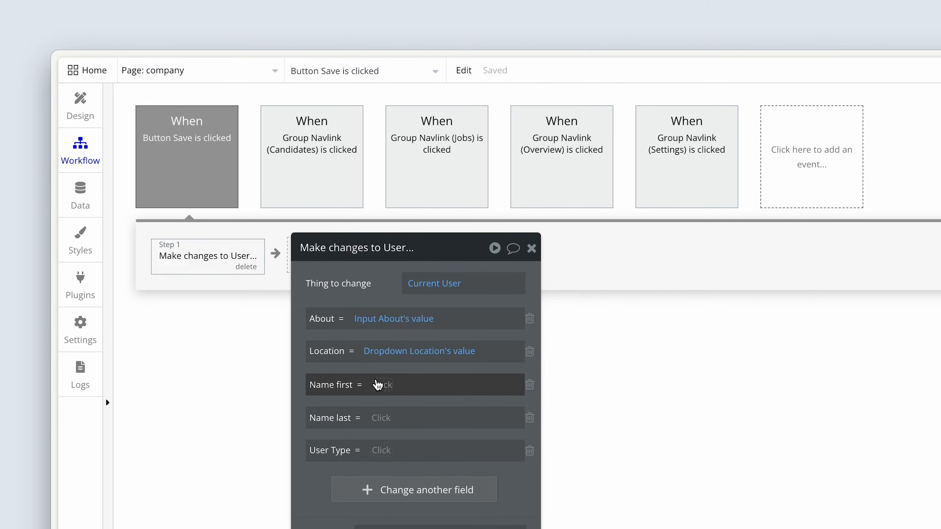
Set the action's Name first field to Input Name first's value.
{"action": "left_click", "coordinate": [382, 384]}
{"action": "type", "text": "inp"}
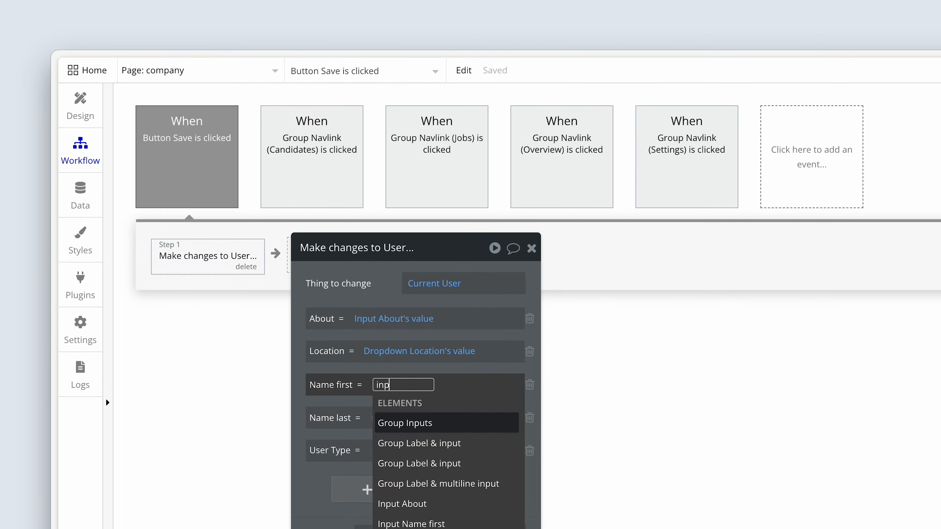
{"action": "type", "text": "ut n"}
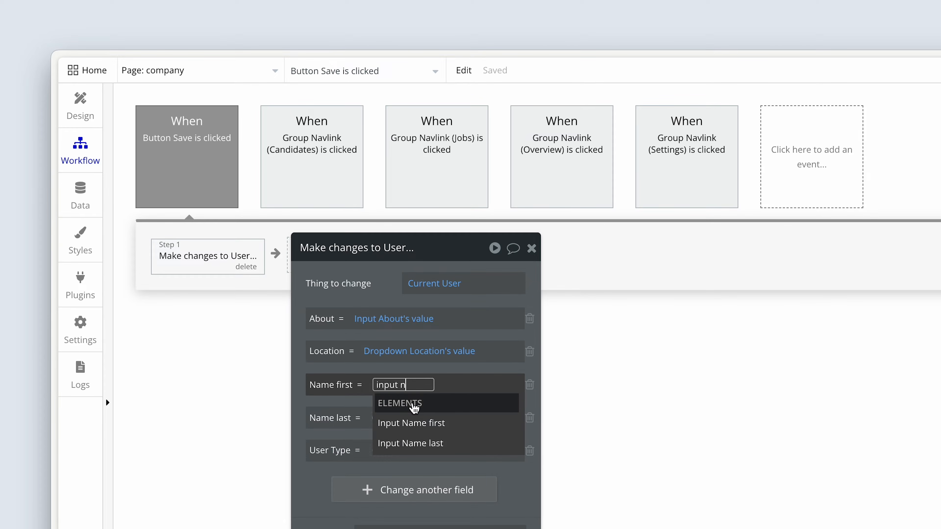
{"action": "left_click", "coordinate": [441, 423]}
{"action": "left_click", "coordinate": [480, 425]}
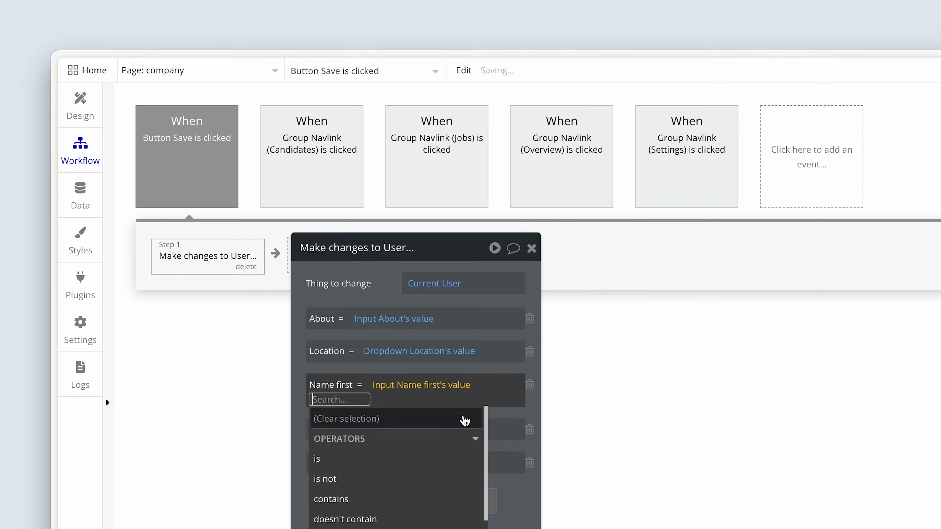
{"action": "left_click", "coordinate": [510, 417]}
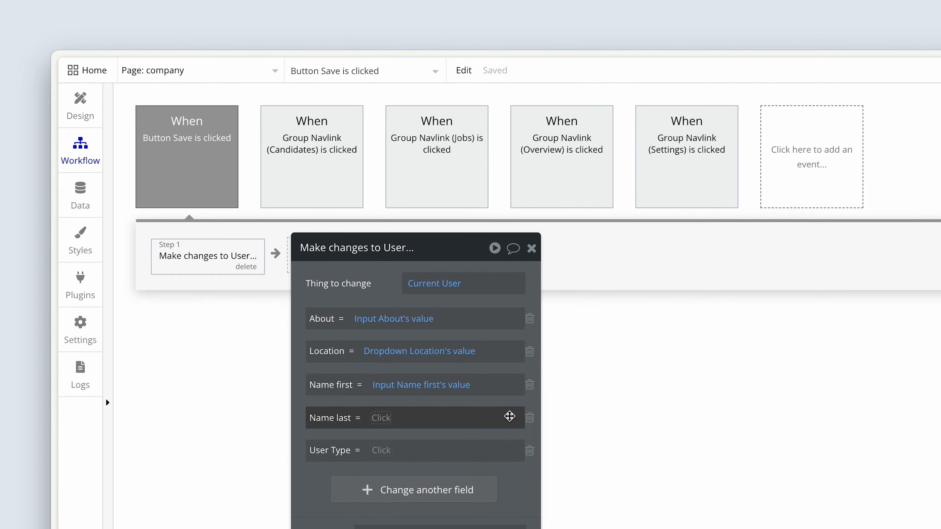
Set the action's Name last field to Input Name last's value and remove the User Type field from the action.
{"action": "left_click", "coordinate": [381, 417]}
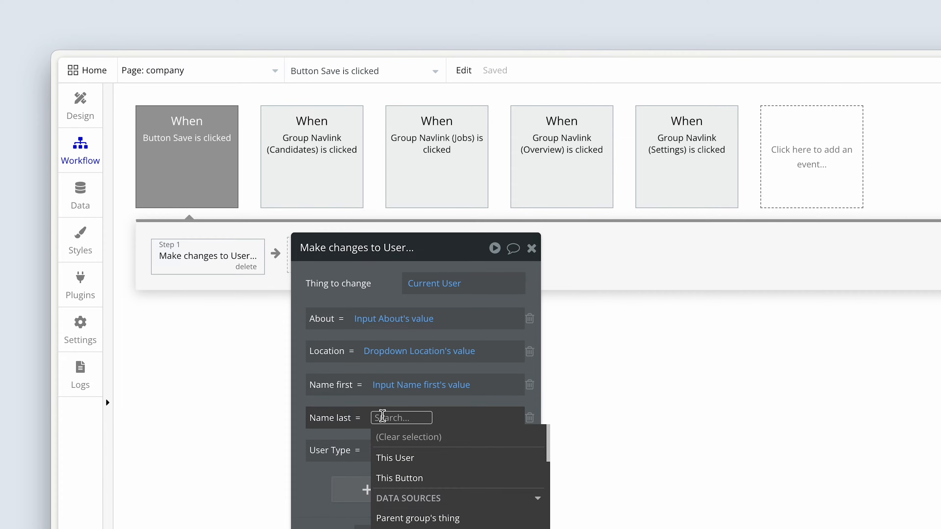
{"action": "type", "text": "input n"}
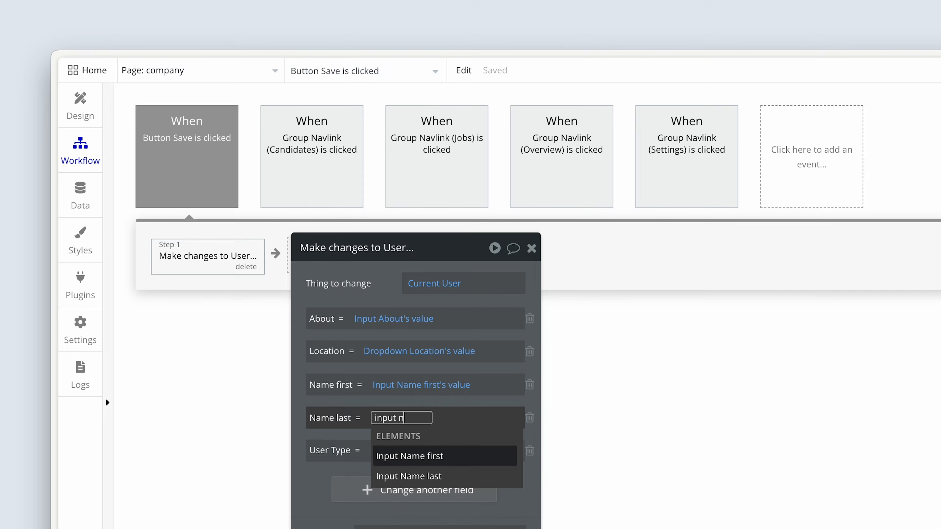
{"action": "left_click", "coordinate": [452, 476]}
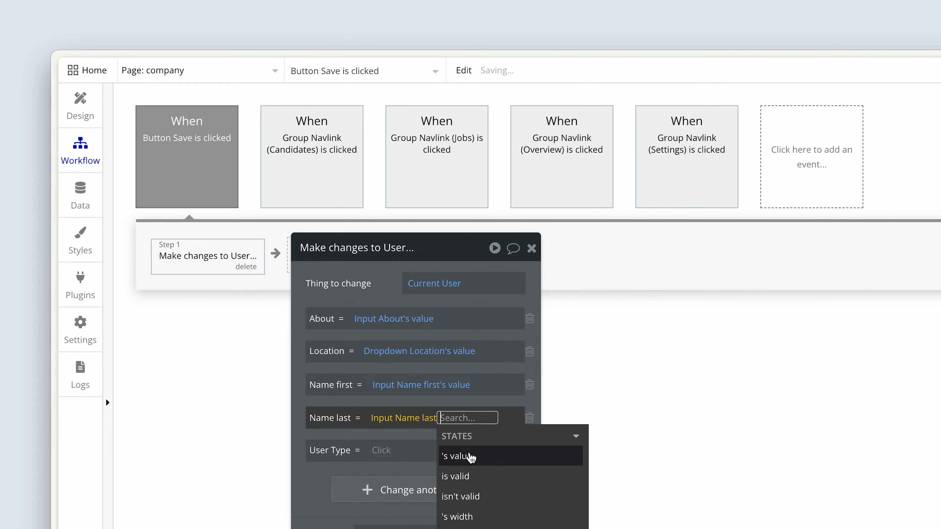
{"action": "left_click", "coordinate": [472, 455]}
{"action": "left_click", "coordinate": [519, 493]}
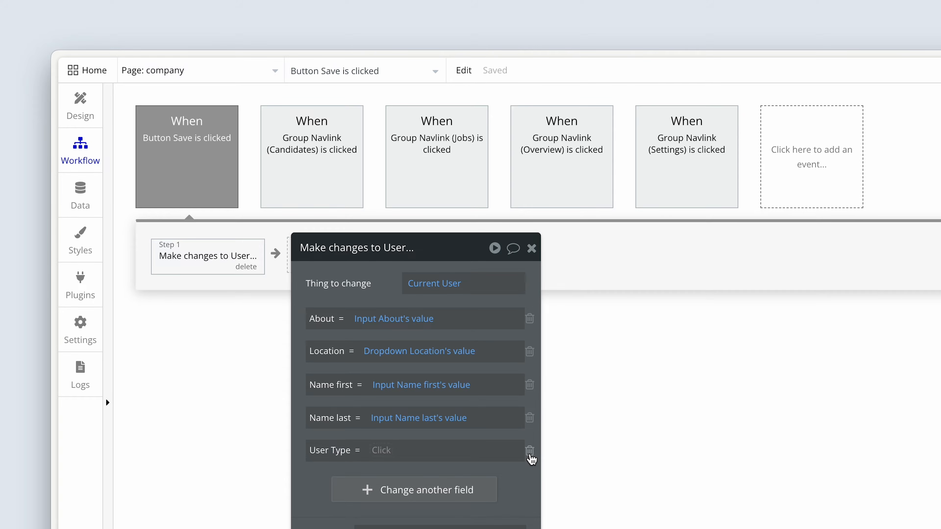
{"action": "left_click", "coordinate": [530, 452]}
{"action": "left_click_drag", "start_coordinate": [525, 460], "coordinate": [671, 462]}
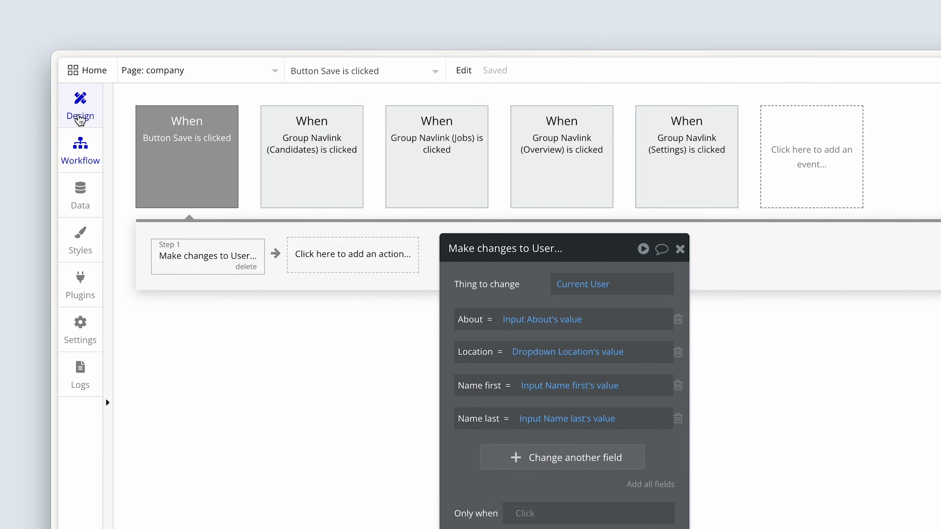
Return to the page design and place an Alert element above the Settings heading.
{"action": "left_click", "coordinate": [79, 114]}
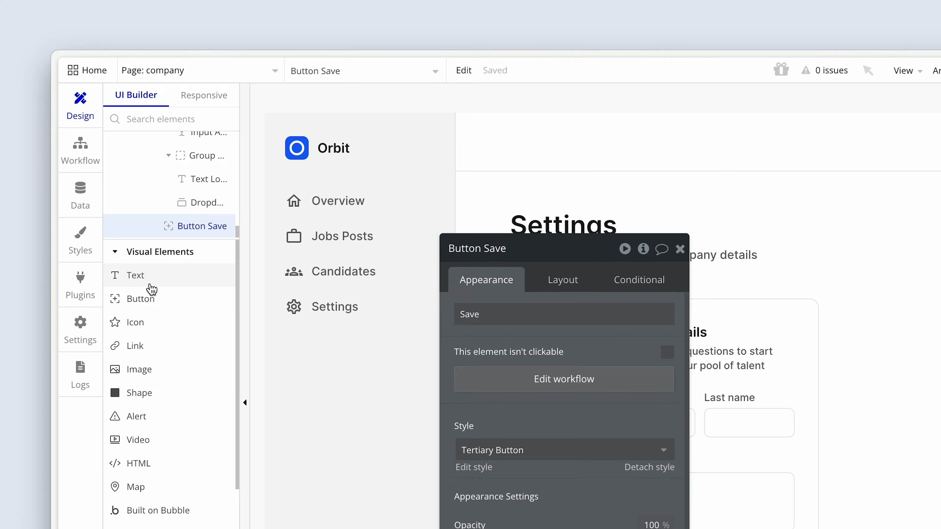
{"action": "scroll", "coordinate": [151, 286], "scroll_direction": "down", "scroll_amount": 1}
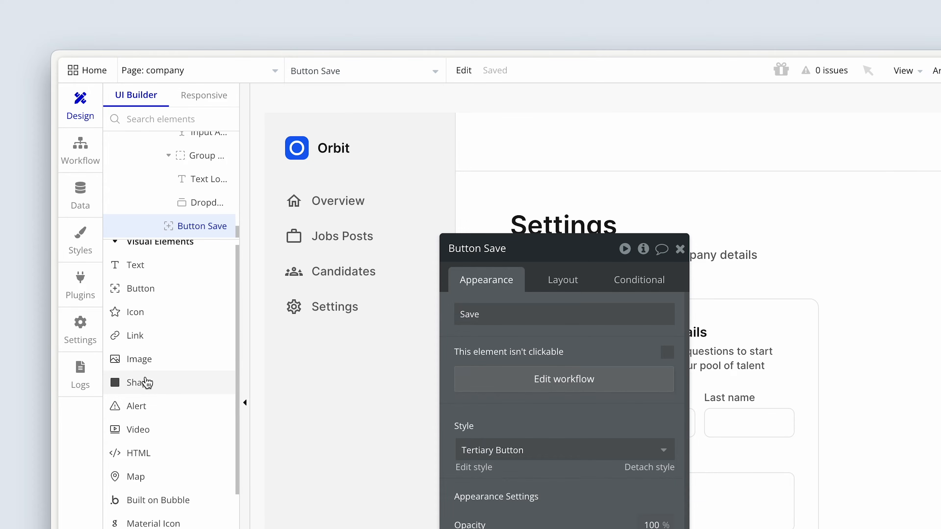
{"action": "left_click", "coordinate": [155, 407]}
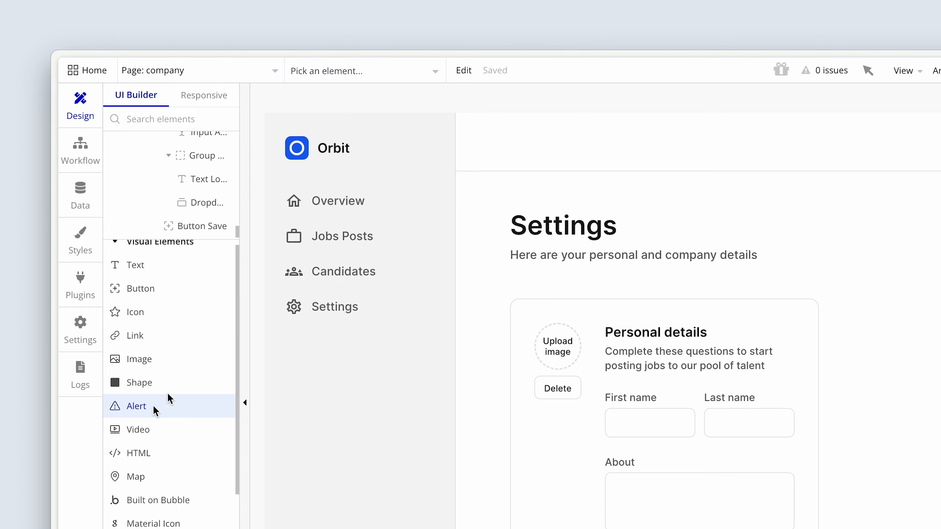
{"action": "left_click", "coordinate": [557, 192]}
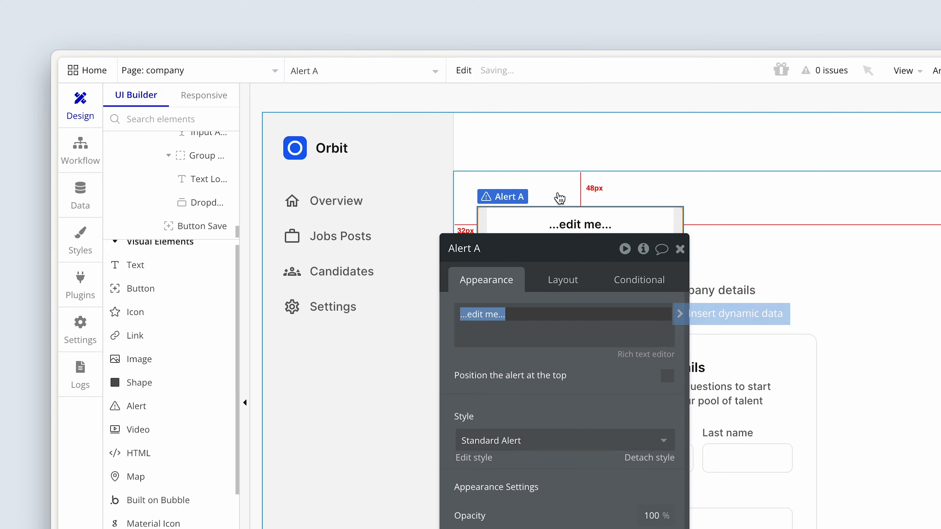
Set the alert's text to "Successfully saved" and have it positioned at the top of the page.
{"action": "left_click_drag", "start_coordinate": [506, 288], "coordinate": [247, 172]}
{"action": "left_click", "coordinate": [280, 200]}
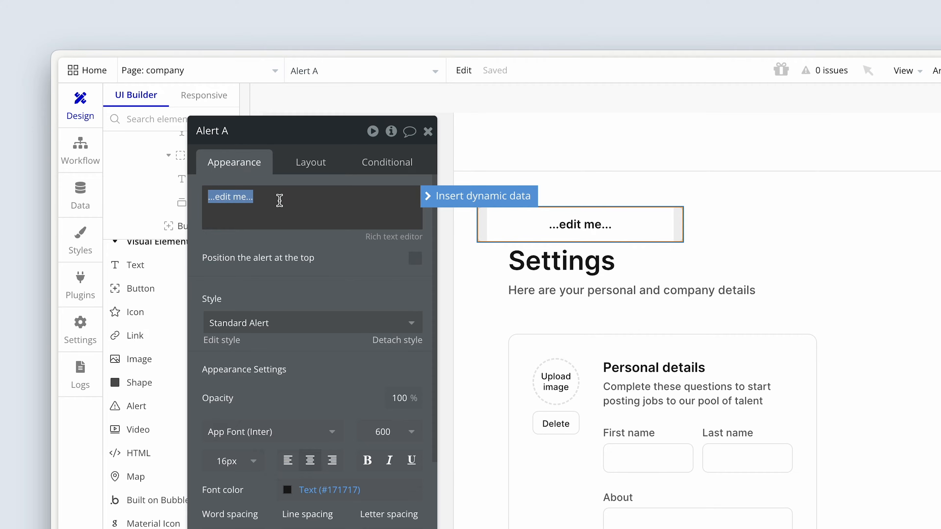
{"action": "type", "text": "Successfully saved"}
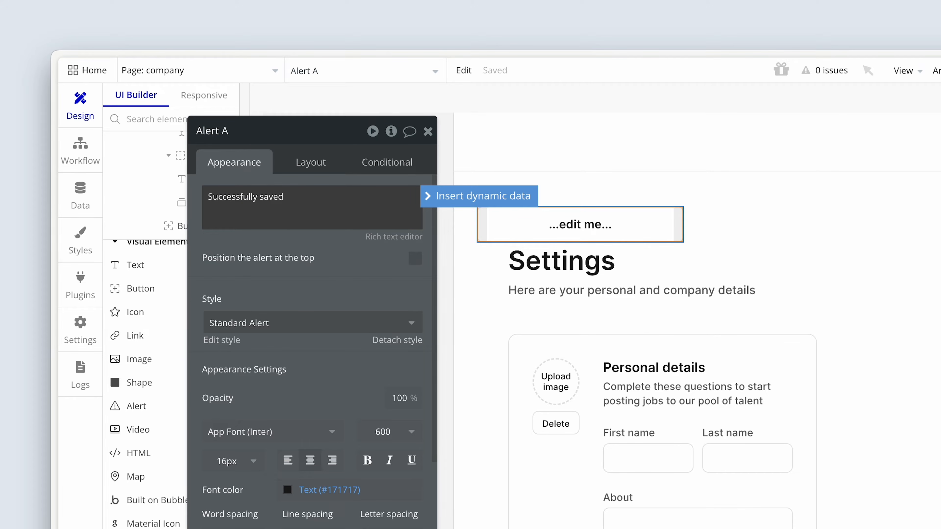
{"action": "left_click", "coordinate": [313, 245]}
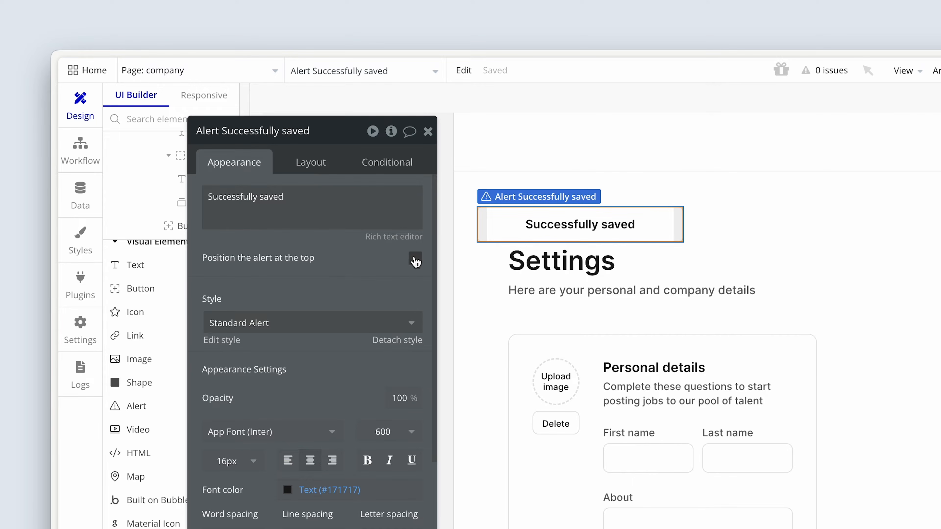
{"action": "left_click", "coordinate": [415, 261]}
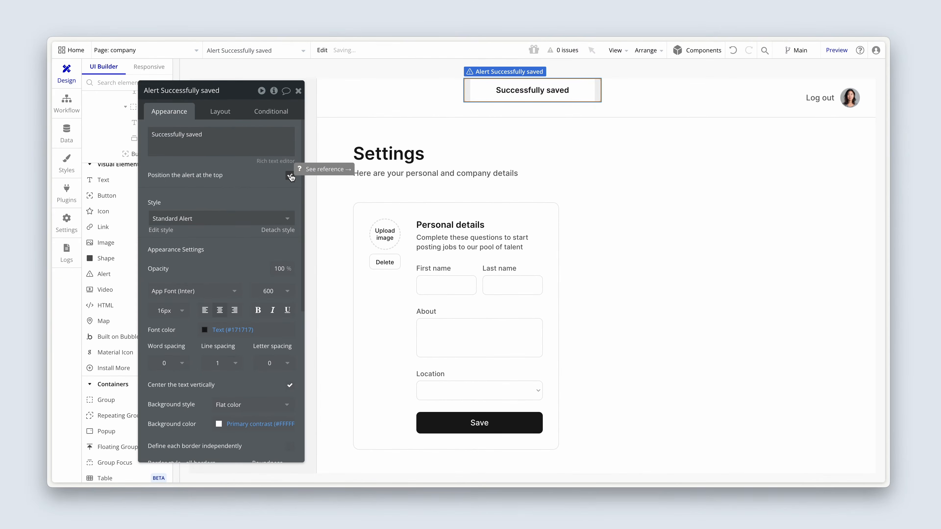
Set the alert's fixed width to 180 px.
{"action": "left_click", "coordinate": [222, 112]}
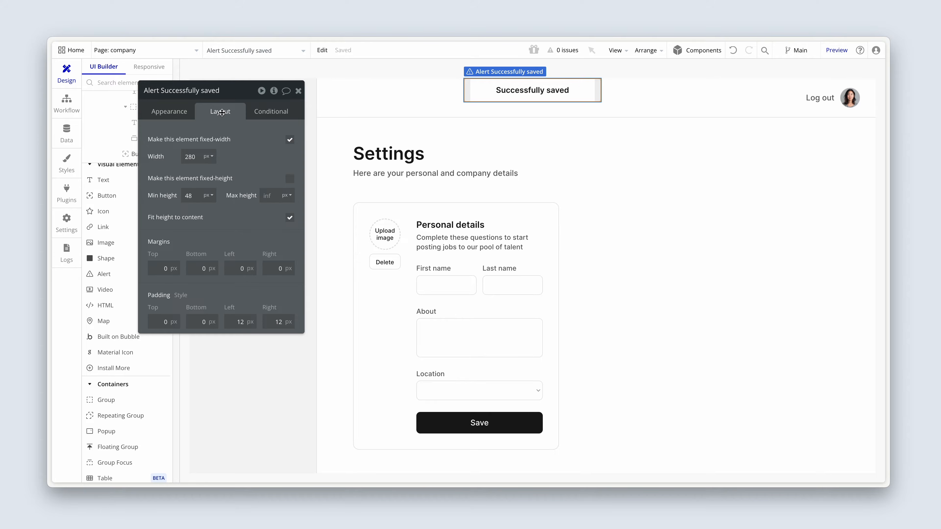
{"action": "left_click_drag", "start_coordinate": [196, 156], "coordinate": [174, 156]}
{"action": "type", "text": "2"}
{"action": "key", "text": "Return"}
{"action": "left_click_drag", "start_coordinate": [183, 156], "coordinate": [212, 158]}
{"action": "left_click", "coordinate": [195, 157]}
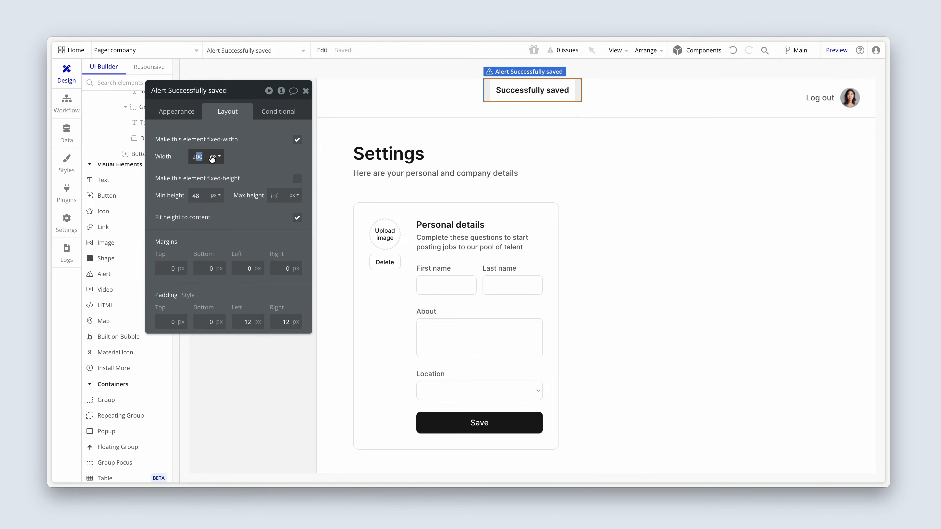
{"action": "left_click", "coordinate": [196, 156]}
{"action": "left_click_drag", "start_coordinate": [193, 156], "coordinate": [212, 158]}
{"action": "type", "text": "180"}
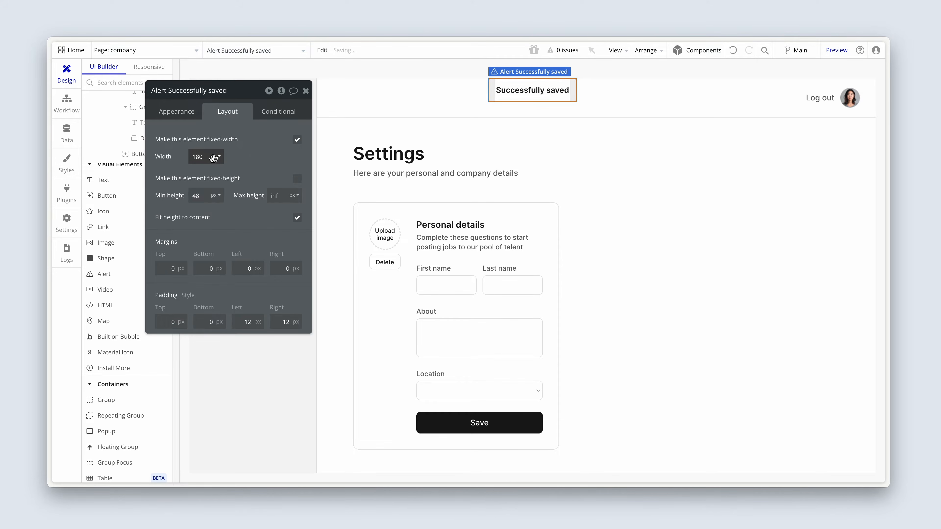
Detach the alert from its Standard Alert style and set its font color to Primary contrast (#FFFFFF).
{"action": "left_click", "coordinate": [179, 117]}
{"action": "left_click_drag", "start_coordinate": [186, 173], "coordinate": [210, 165]}
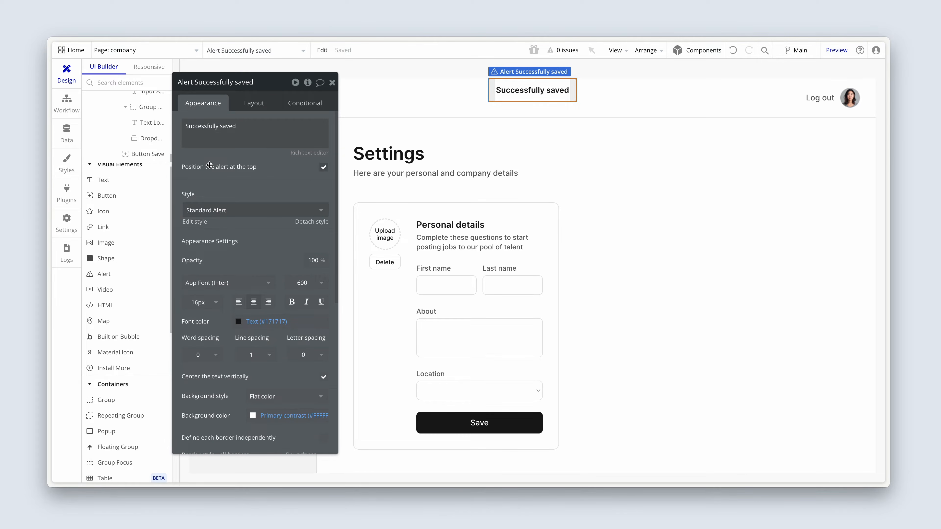
{"action": "left_click", "coordinate": [310, 223]}
{"action": "scroll", "coordinate": [290, 191], "scroll_direction": "down", "scroll_amount": 4}
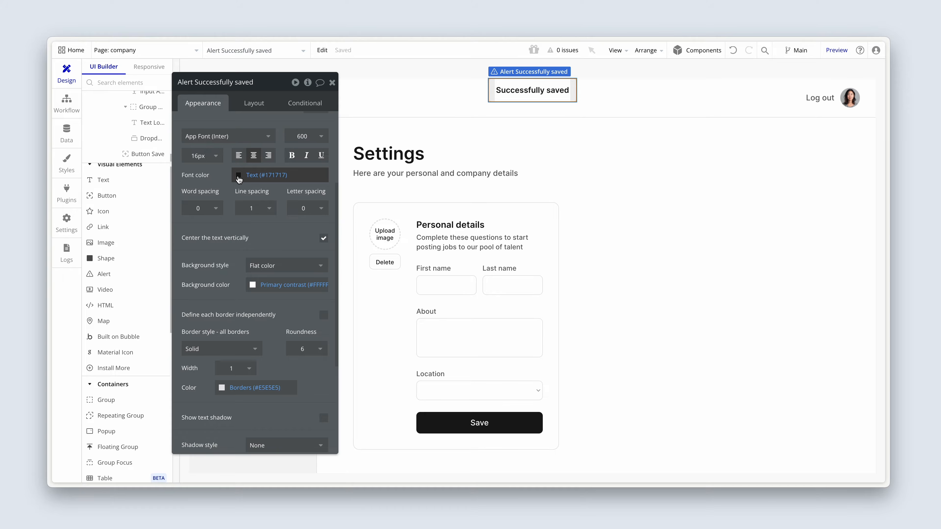
{"action": "left_click", "coordinate": [238, 175]}
{"action": "left_click", "coordinate": [253, 306]}
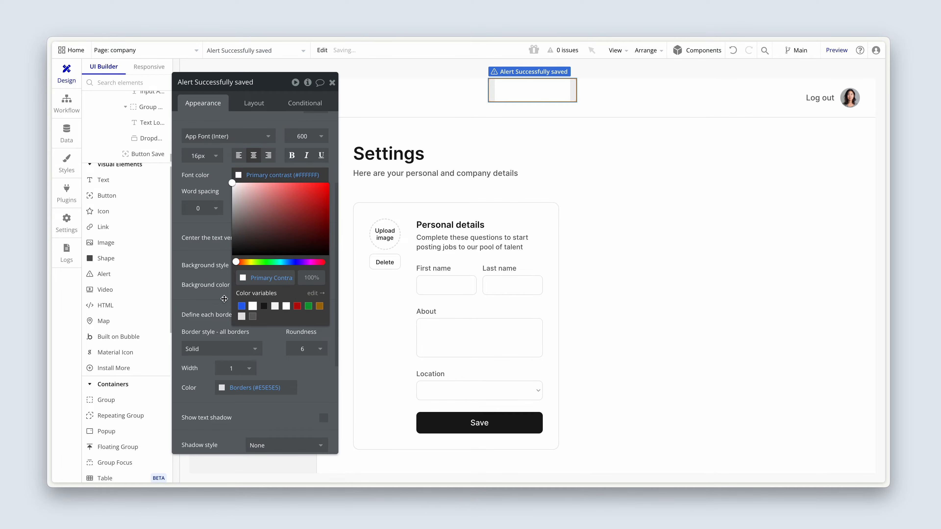
Set the alert's background color to the green Success (#0C9C35) color variable.
{"action": "left_click", "coordinate": [202, 288]}
{"action": "left_click", "coordinate": [258, 290]}
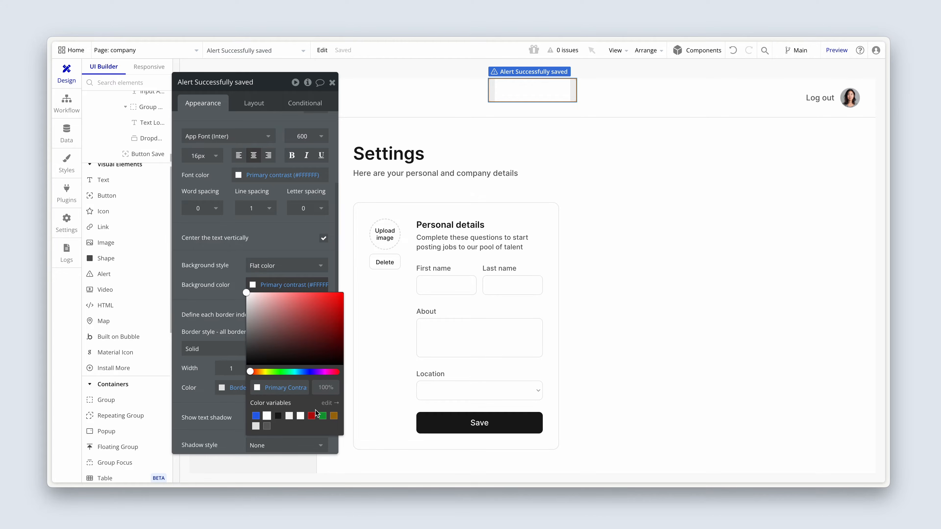
{"action": "left_click", "coordinate": [322, 416]}
{"action": "left_click", "coordinate": [228, 303]}
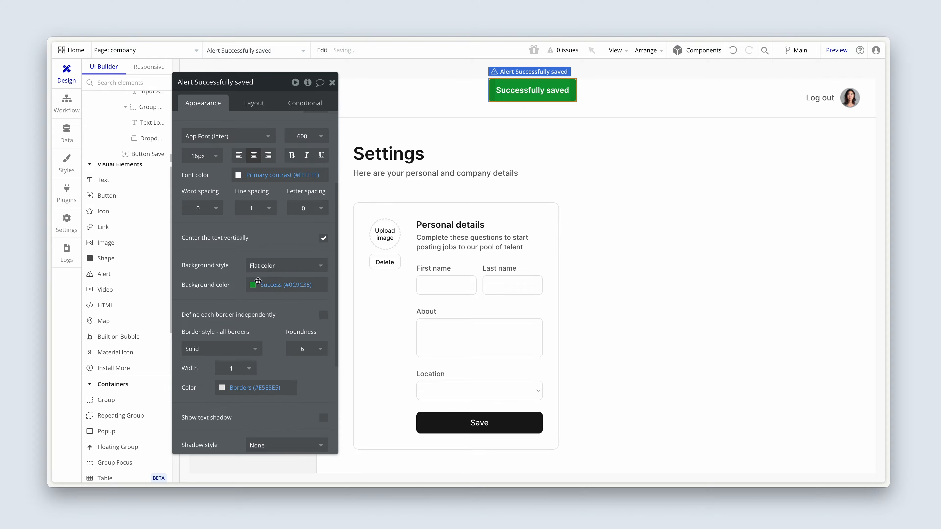
{"action": "left_click", "coordinate": [515, 120]}
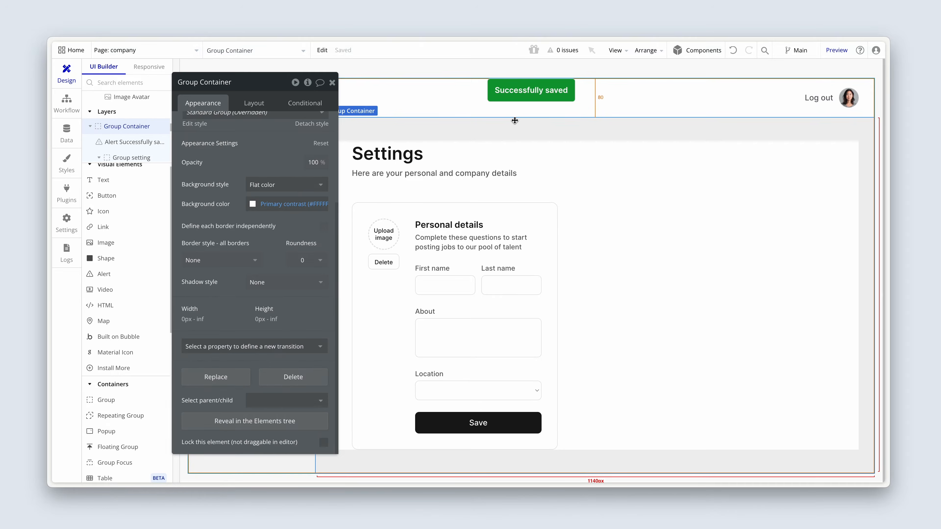
Set the alert's border style to None and its roundness to 8.
{"action": "left_click", "coordinate": [530, 97]}
{"action": "scroll", "coordinate": [272, 223], "scroll_direction": "down", "scroll_amount": 2}
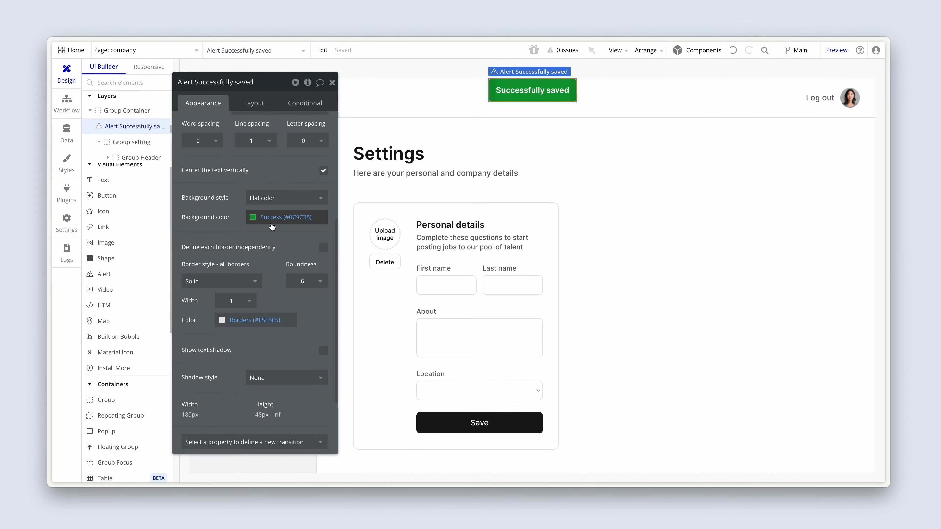
{"action": "left_click", "coordinate": [233, 281]}
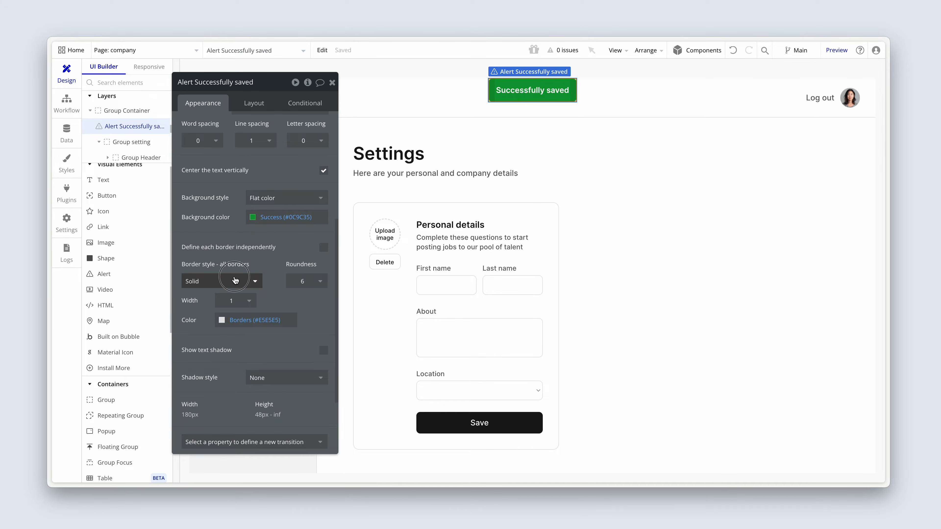
{"action": "left_click", "coordinate": [222, 311]}
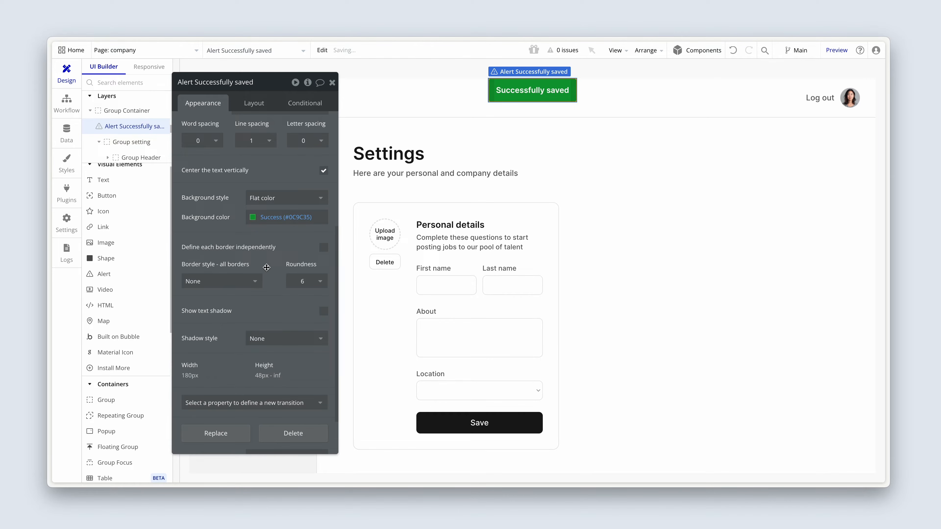
{"action": "left_click", "coordinate": [310, 285]}
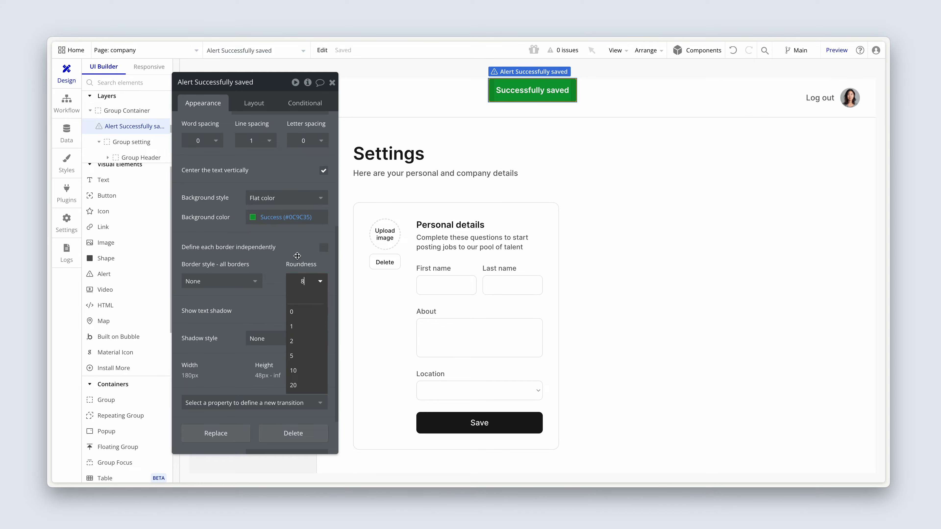
{"action": "key", "text": "Return"}
Give the alert an Outset shadow in the Text (#171717) color at 10% opacity.
{"action": "left_click", "coordinate": [278, 342]}
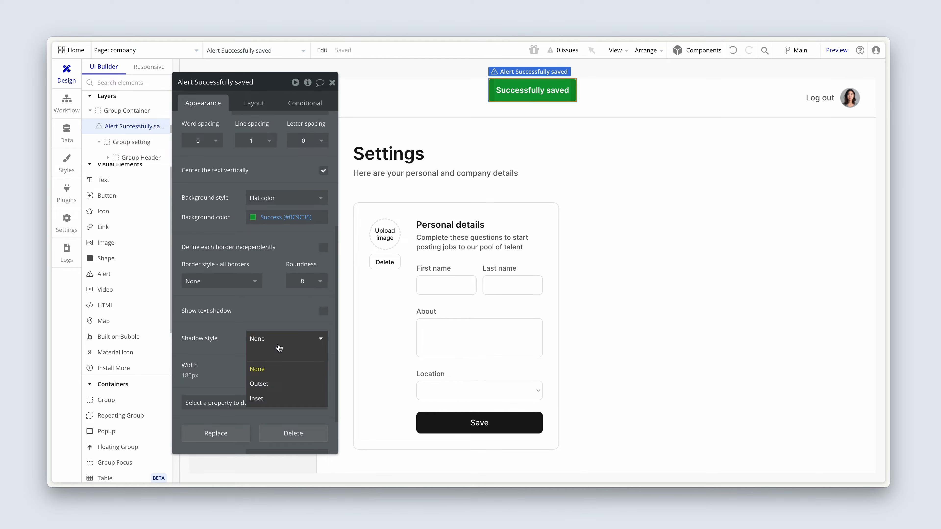
{"action": "left_click", "coordinate": [278, 385]}
{"action": "scroll", "coordinate": [261, 296], "scroll_direction": "down", "scroll_amount": 4}
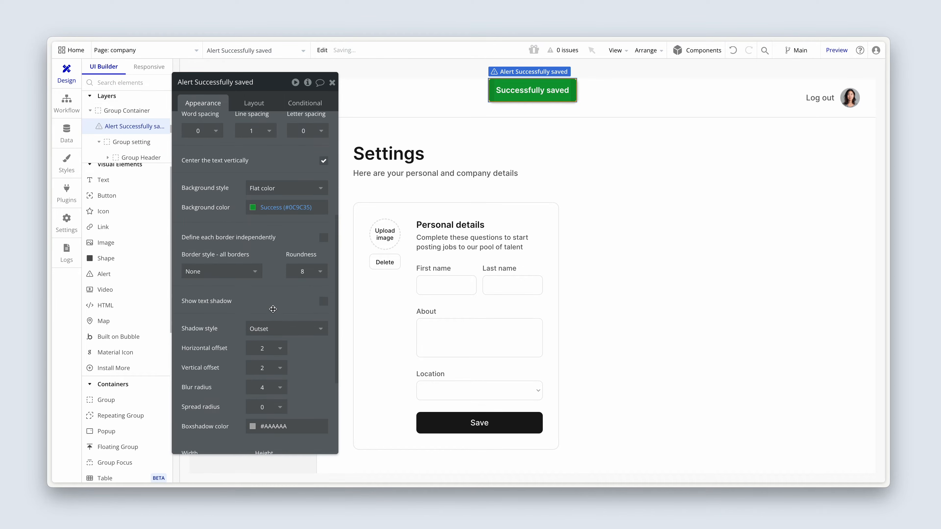
{"action": "left_click", "coordinate": [253, 287]}
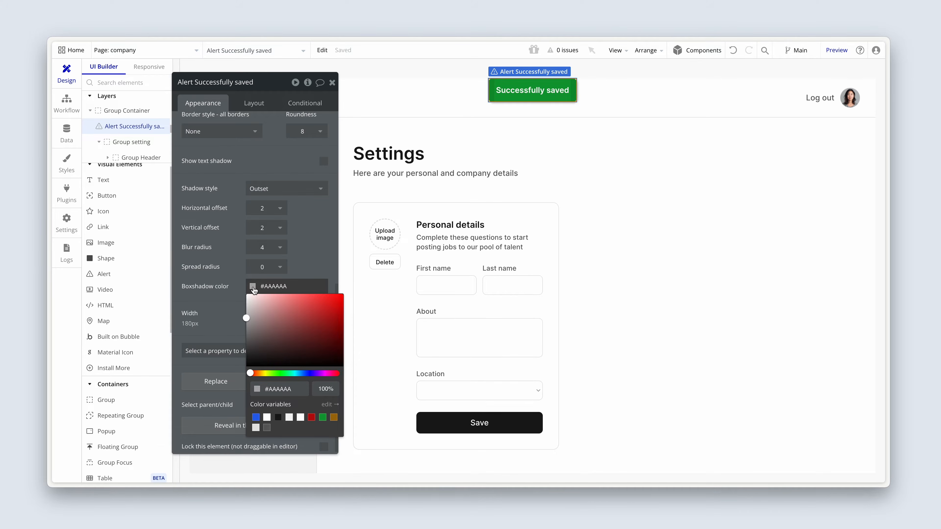
{"action": "left_click", "coordinate": [278, 418]}
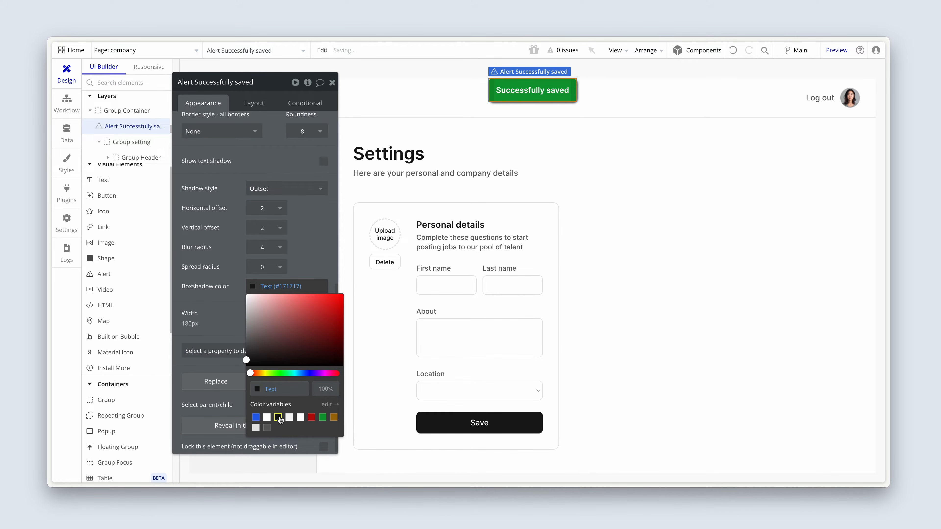
{"action": "double_click", "coordinate": [320, 385]}
{"action": "type", "text": "10"}
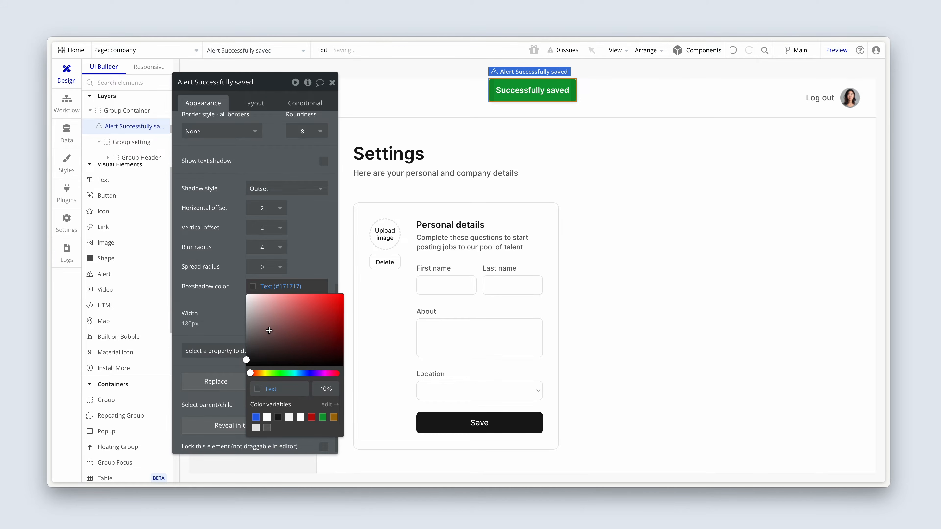
{"action": "left_click", "coordinate": [233, 329]}
{"action": "left_click_drag", "start_coordinate": [235, 330], "coordinate": [306, 326]}
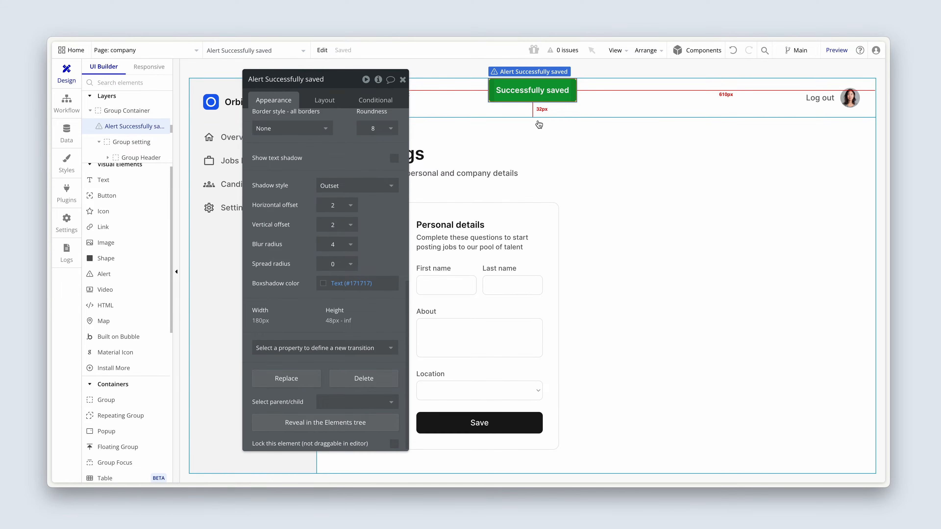
{"action": "left_click", "coordinate": [539, 125]}
Set the alert shadow's blur radius to 8 and its vertical offset to 8.
{"action": "left_click", "coordinate": [531, 91]}
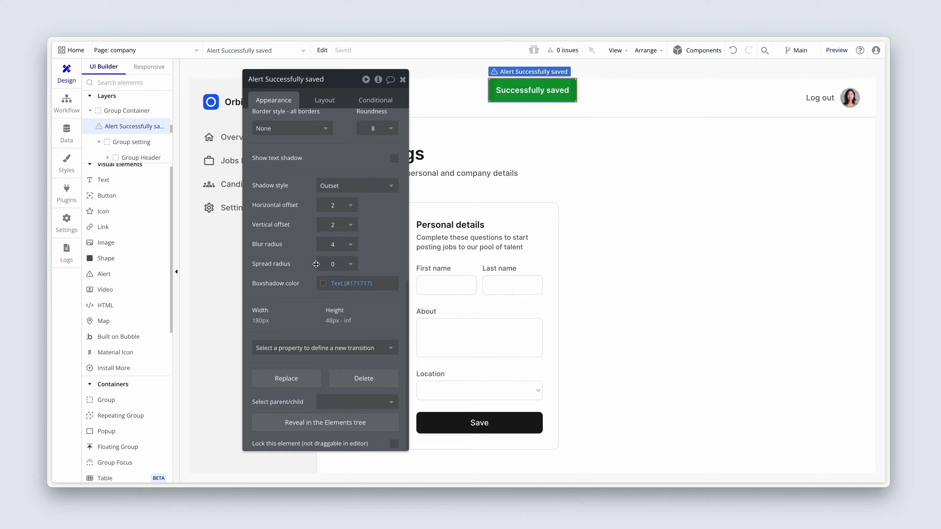
{"action": "left_click", "coordinate": [341, 246]}
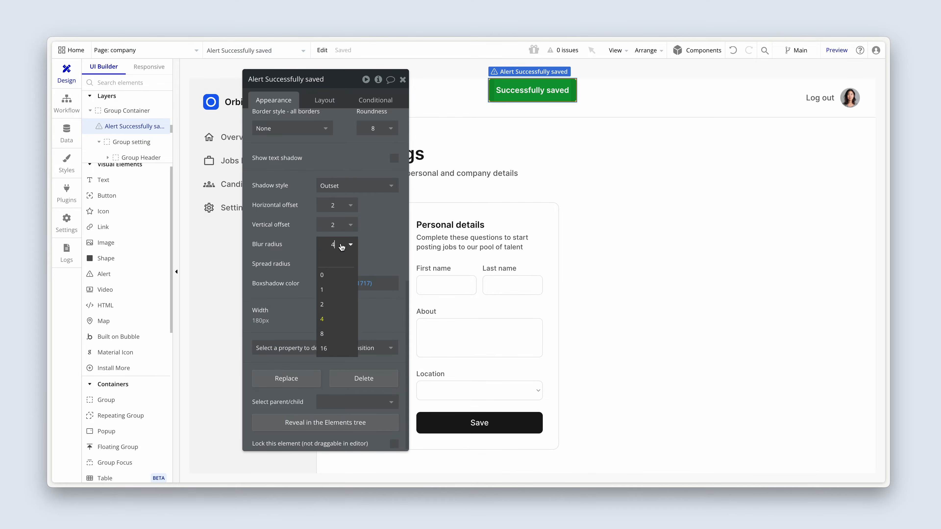
{"action": "left_click", "coordinate": [341, 336]}
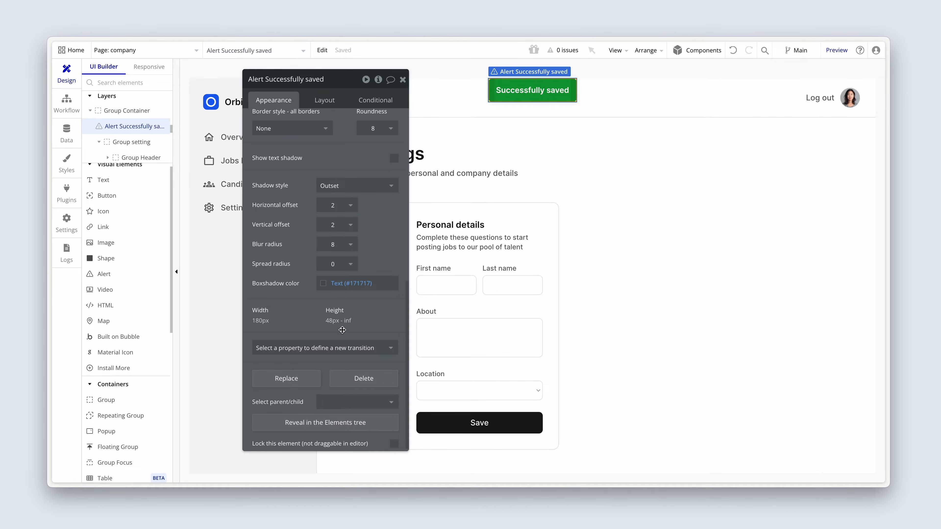
{"action": "left_click", "coordinate": [344, 224]}
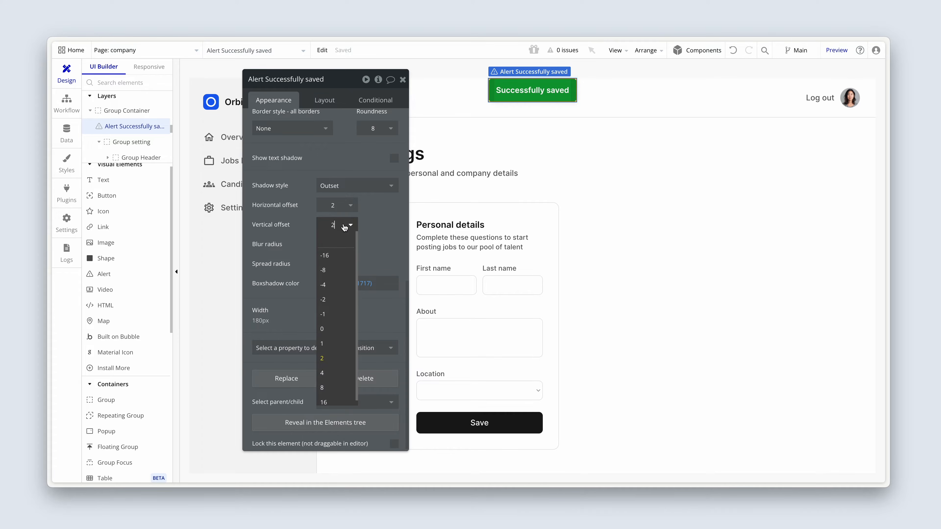
{"action": "left_click", "coordinate": [334, 388]}
{"action": "left_click", "coordinate": [566, 122]}
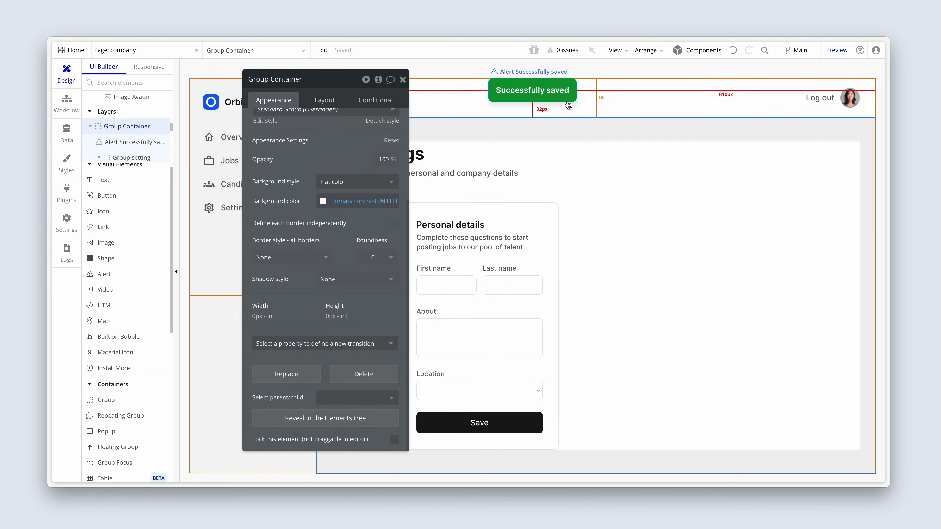
Create a new Alert style named "Success" from the customized alert's current look.
{"action": "scroll", "coordinate": [335, 179], "scroll_direction": "up", "scroll_amount": 2}
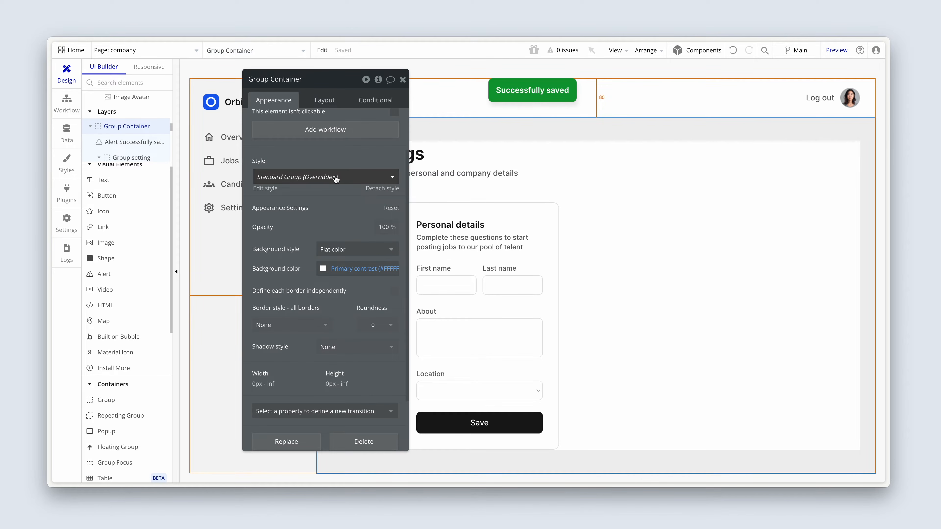
{"action": "left_click", "coordinate": [506, 95]}
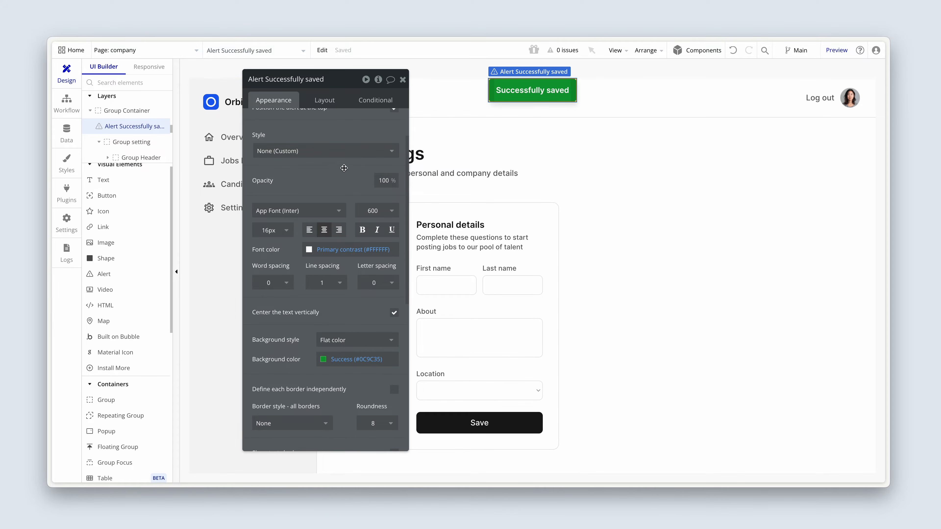
{"action": "left_click", "coordinate": [317, 151]}
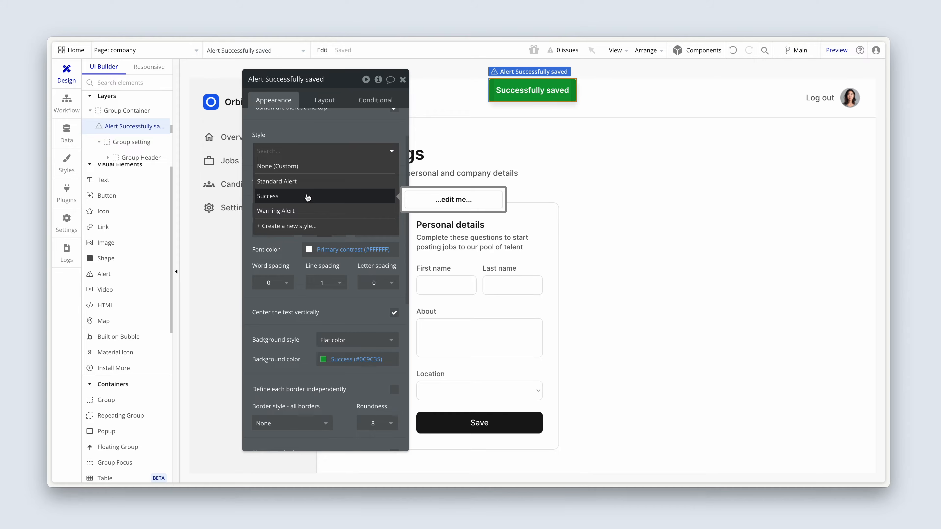
{"action": "left_click", "coordinate": [291, 226]}
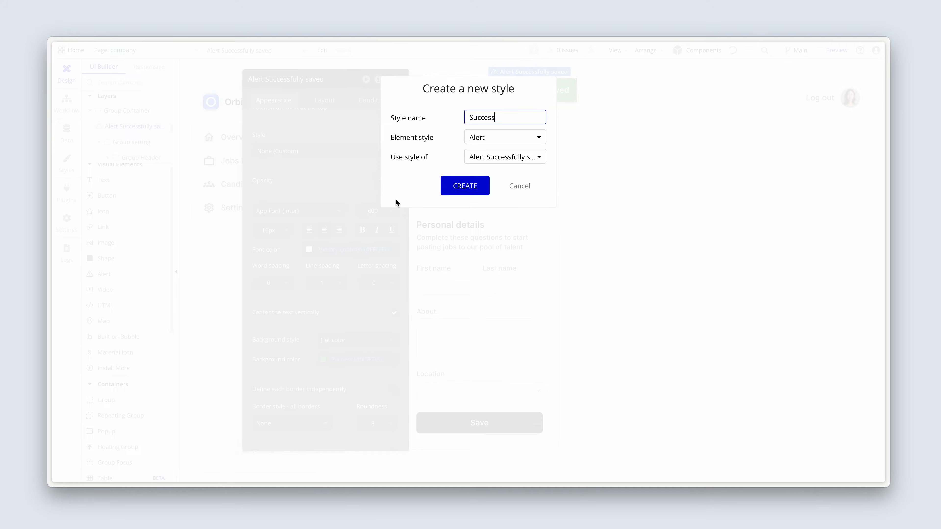
{"action": "left_click", "coordinate": [458, 185]}
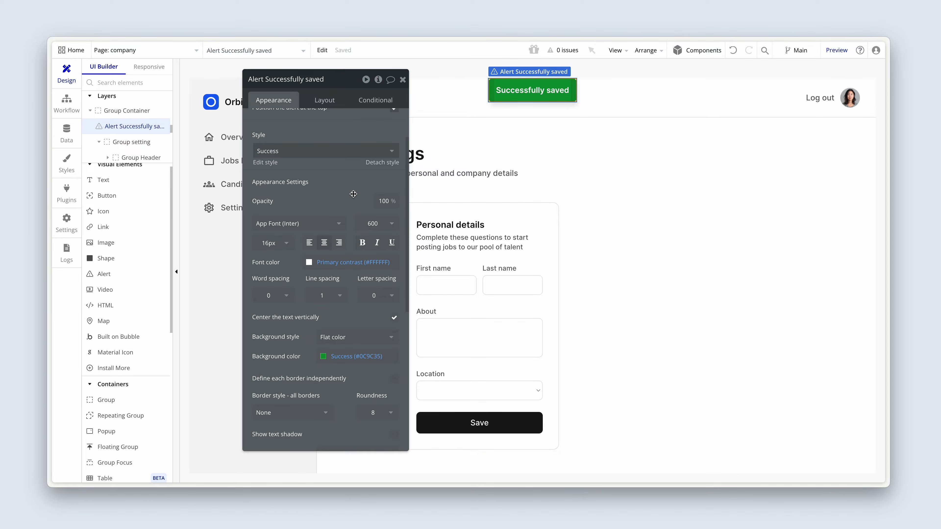
Add a Show message action for Alert Successfully saved as step 2 of the Save button's workflow.
{"action": "left_click", "coordinate": [440, 416]}
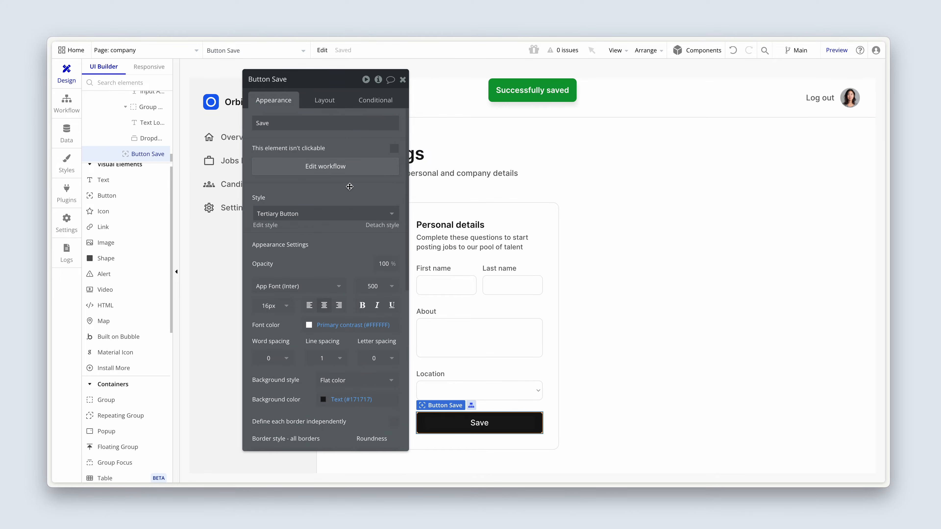
{"action": "left_click", "coordinate": [359, 171]}
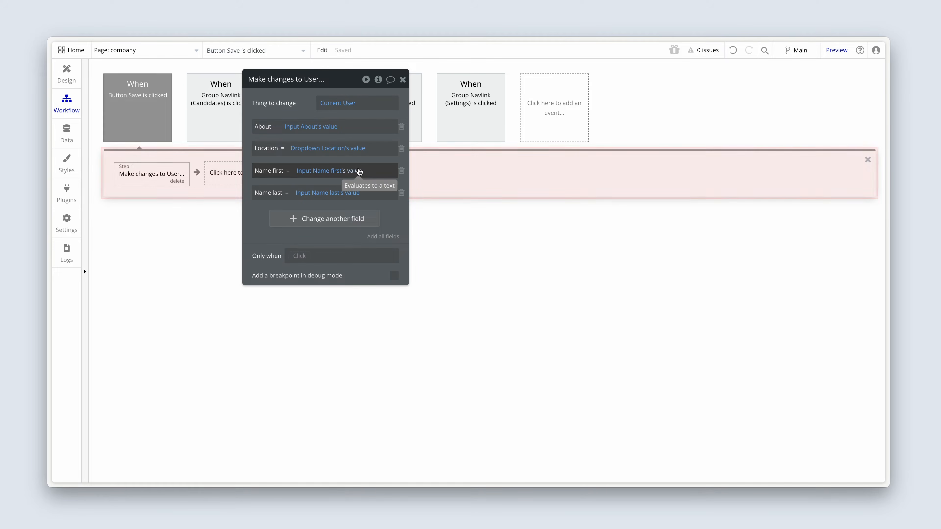
{"action": "left_click_drag", "start_coordinate": [302, 97], "coordinate": [363, 178]}
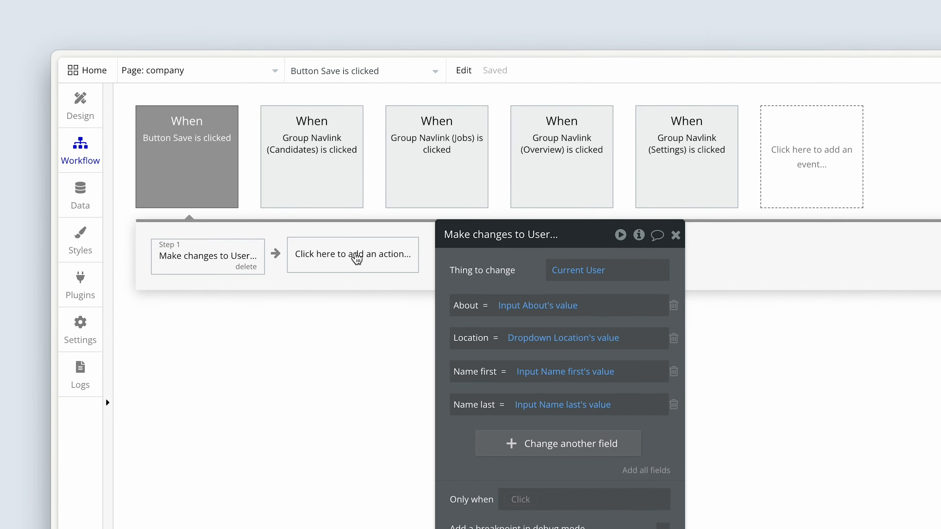
{"action": "left_click", "coordinate": [353, 259]}
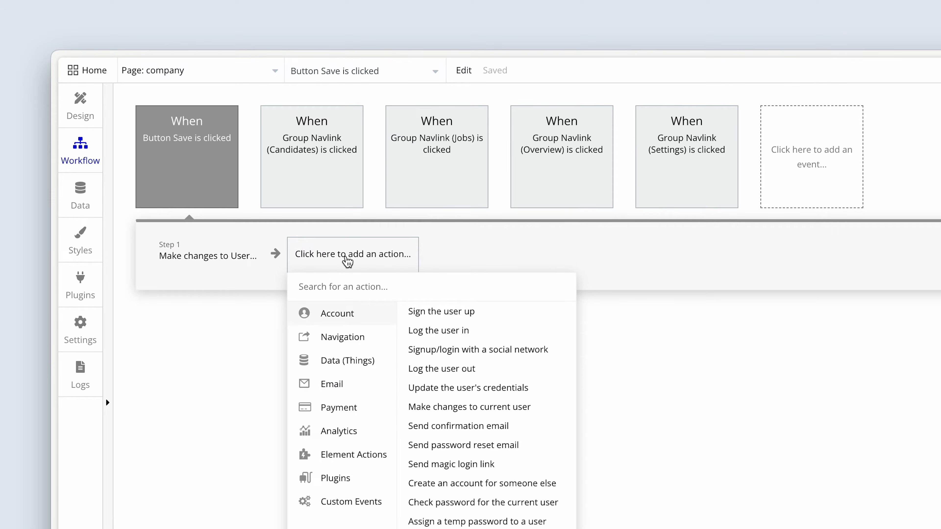
{"action": "mouse_move", "coordinate": [369, 455]}
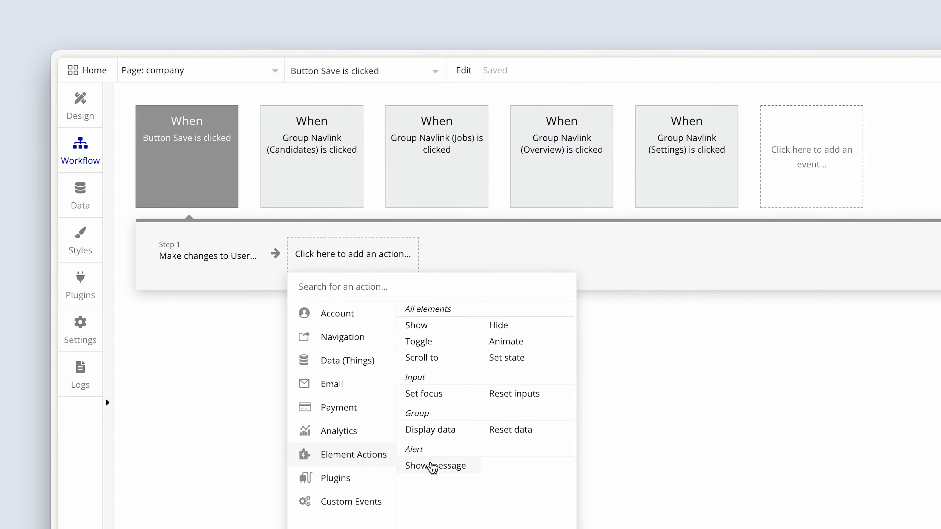
{"action": "left_click", "coordinate": [436, 465]}
{"action": "left_click_drag", "start_coordinate": [464, 402], "coordinate": [522, 418]}
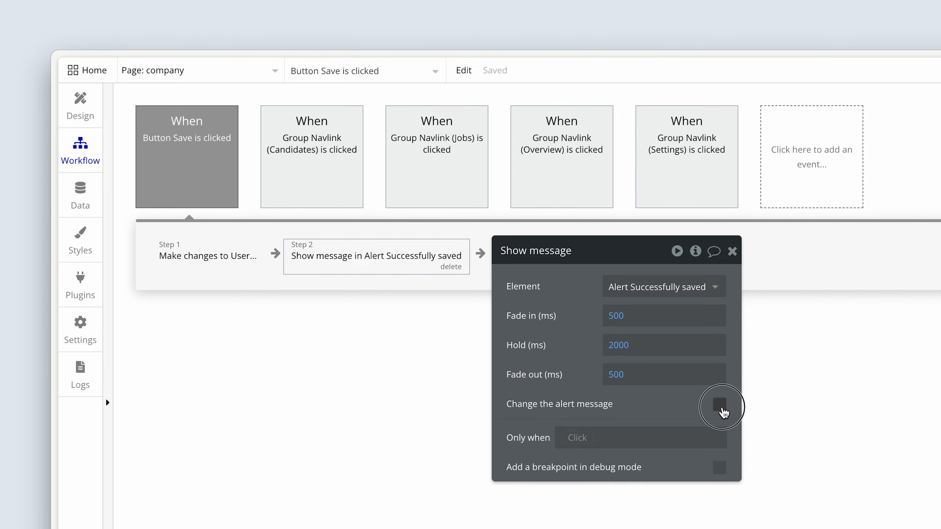
{"action": "left_click", "coordinate": [720, 407]}
{"action": "left_click", "coordinate": [651, 447]}
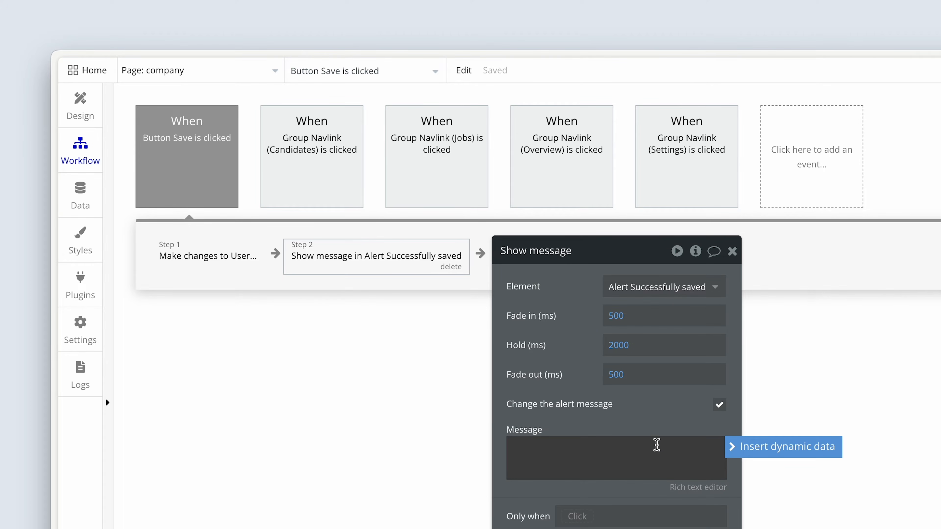
{"action": "left_click", "coordinate": [720, 407]}
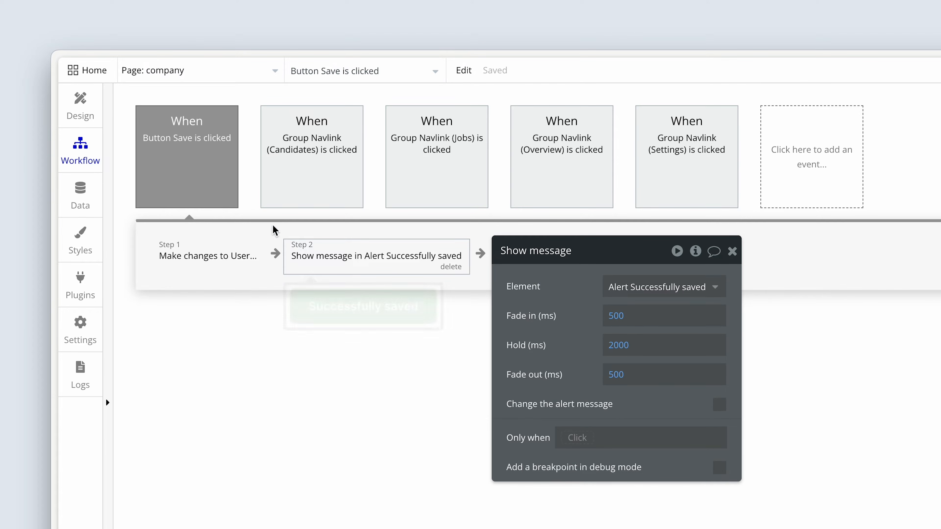
Return to the page design and set the First name input's initial content to Current User's Name first.
{"action": "left_click", "coordinate": [80, 108]}
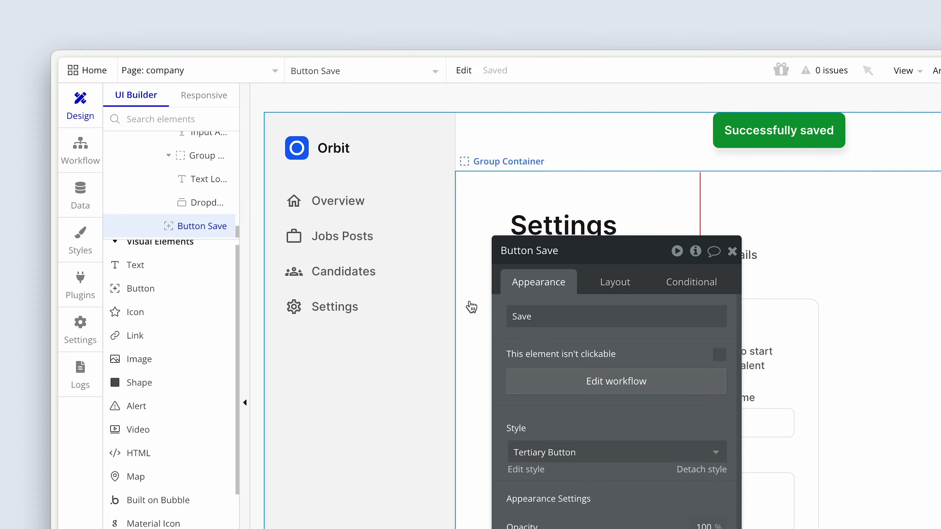
{"action": "left_click_drag", "start_coordinate": [567, 337], "coordinate": [330, 255]}
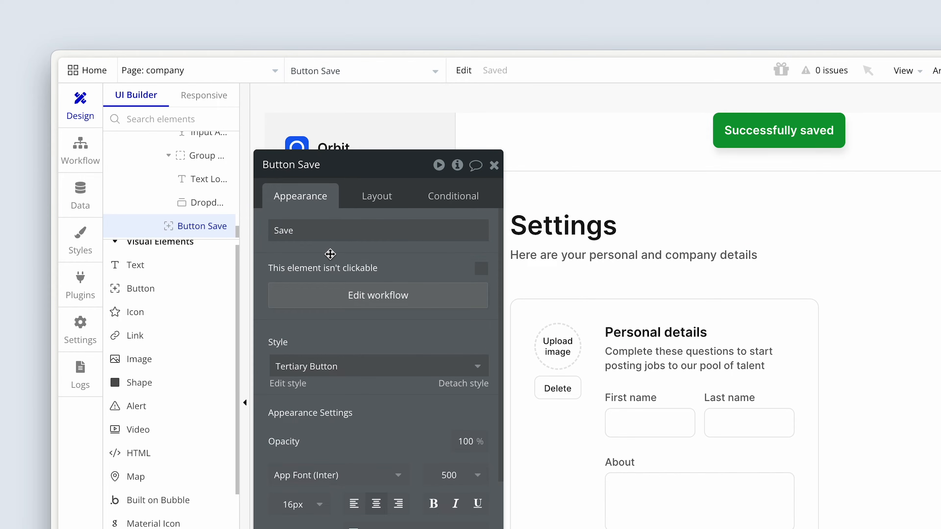
{"action": "left_click", "coordinate": [634, 423]}
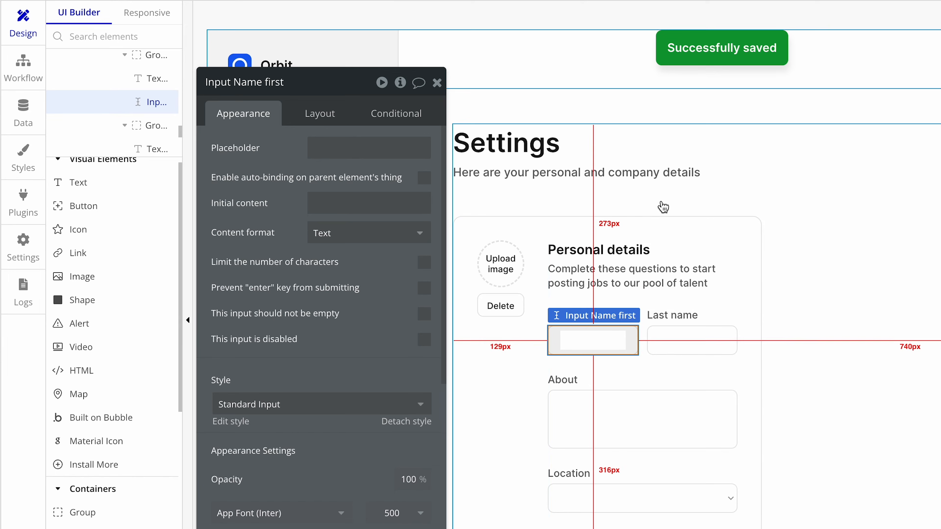
{"action": "left_click", "coordinate": [382, 200]}
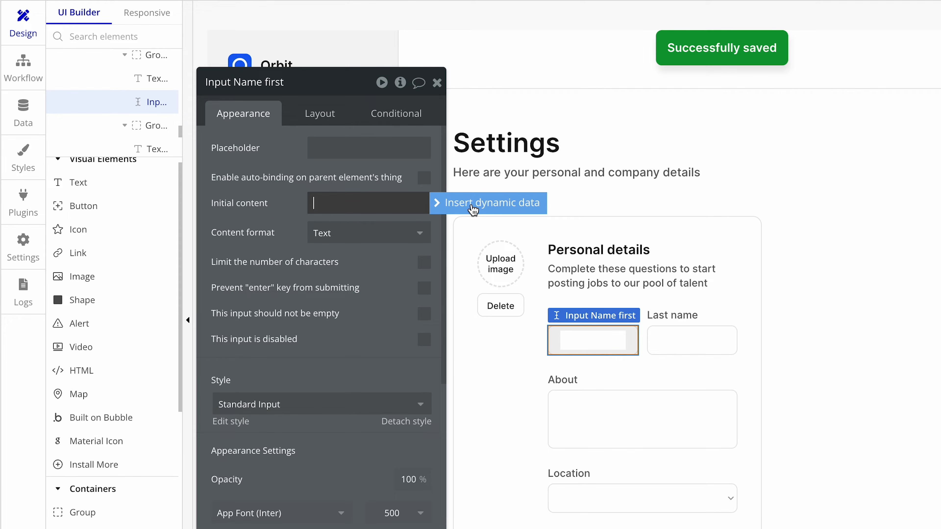
{"action": "left_click", "coordinate": [473, 203]}
{"action": "left_click", "coordinate": [471, 204]}
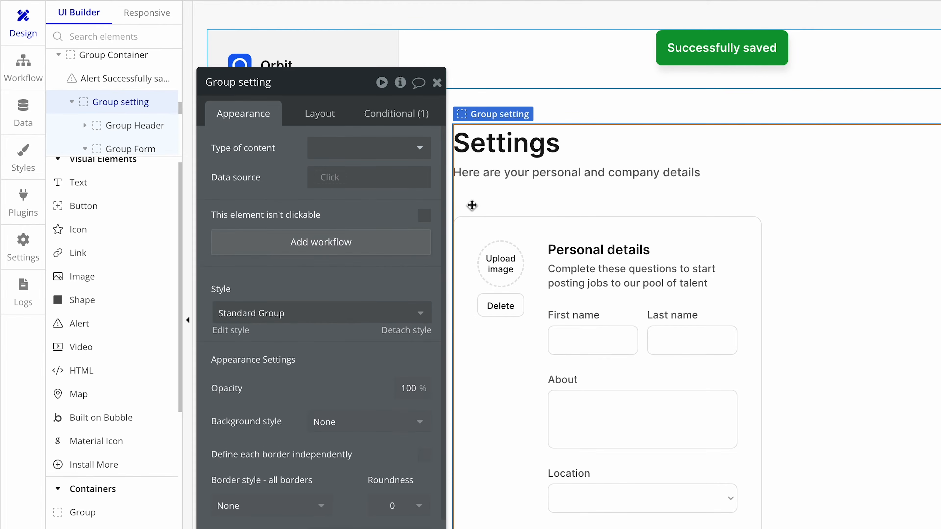
{"action": "left_click", "coordinate": [559, 344]}
{"action": "left_click", "coordinate": [291, 221]}
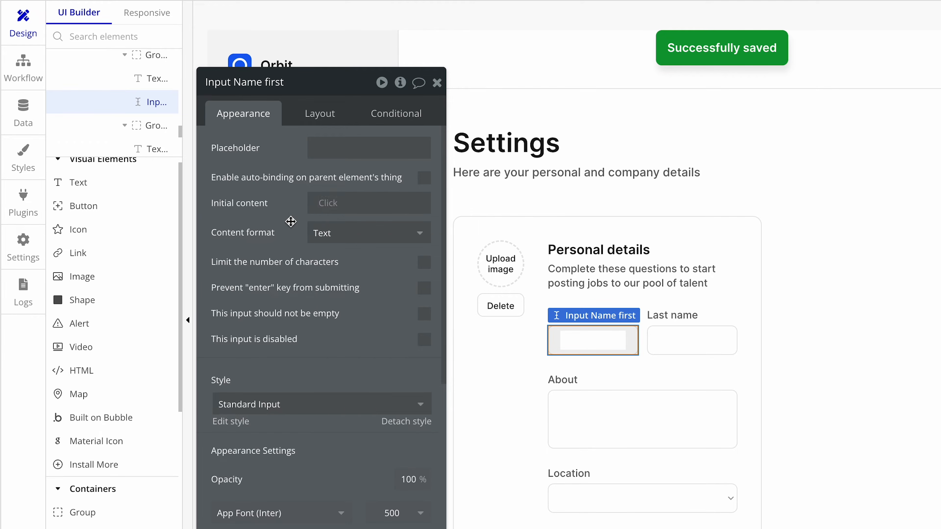
{"action": "left_click", "coordinate": [325, 202]}
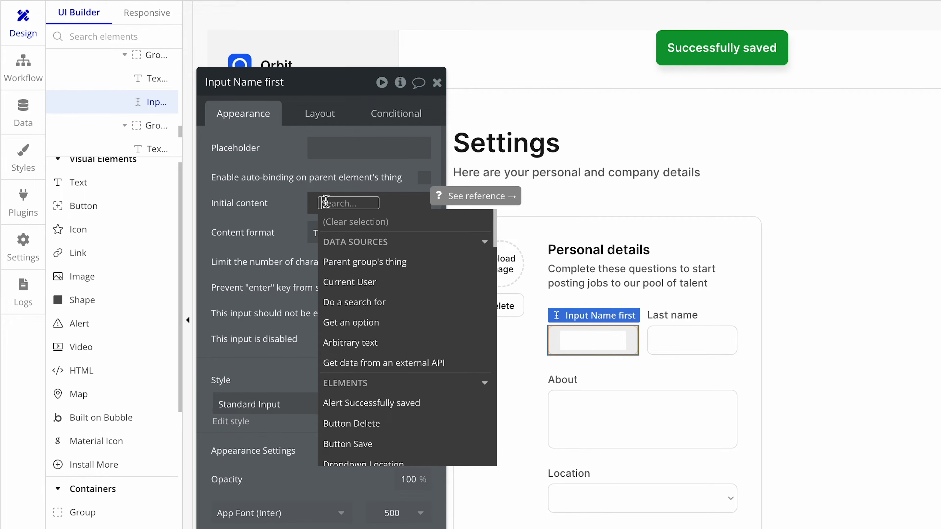
{"action": "left_click", "coordinate": [398, 285]}
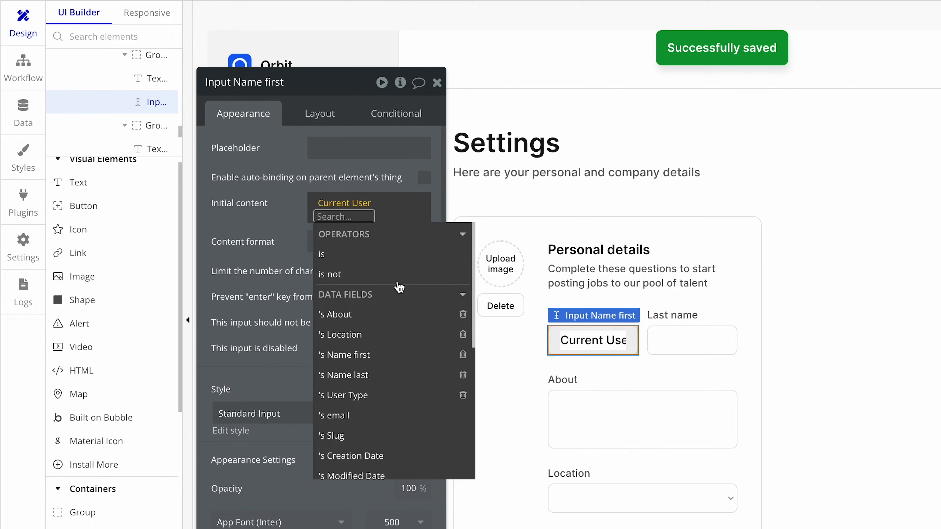
{"action": "left_click", "coordinate": [389, 355]}
{"action": "left_click", "coordinate": [287, 273]}
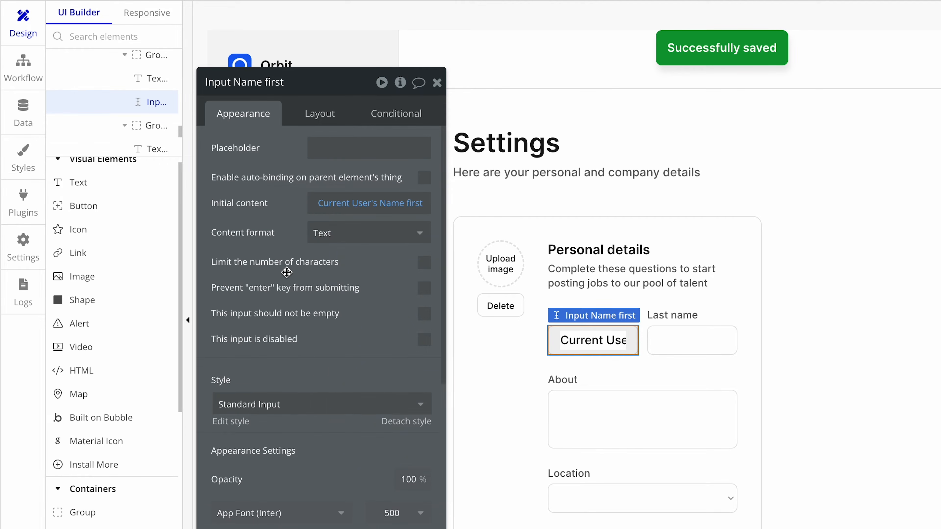
Set the Last name input's initial content to the dynamic value Current User's Name last.
{"action": "left_click", "coordinate": [661, 338]}
{"action": "left_click", "coordinate": [357, 201]}
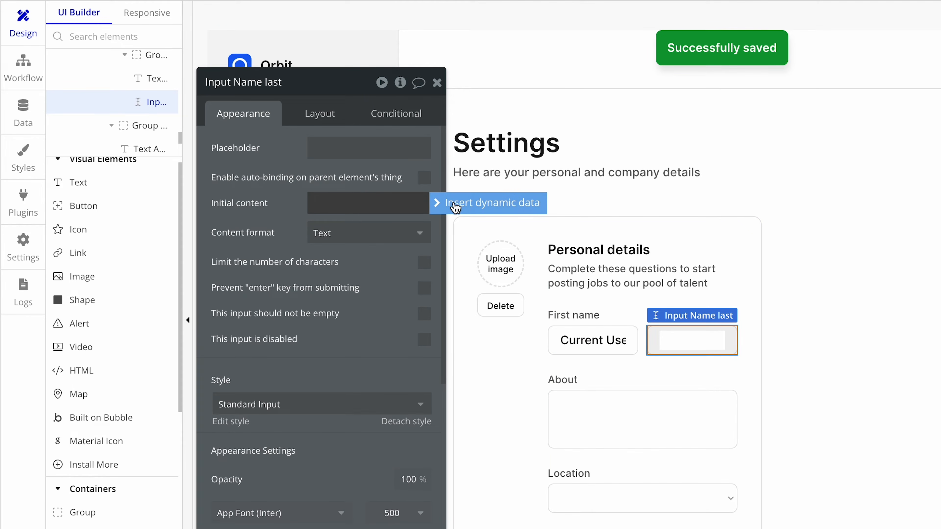
{"action": "left_click", "coordinate": [464, 208]}
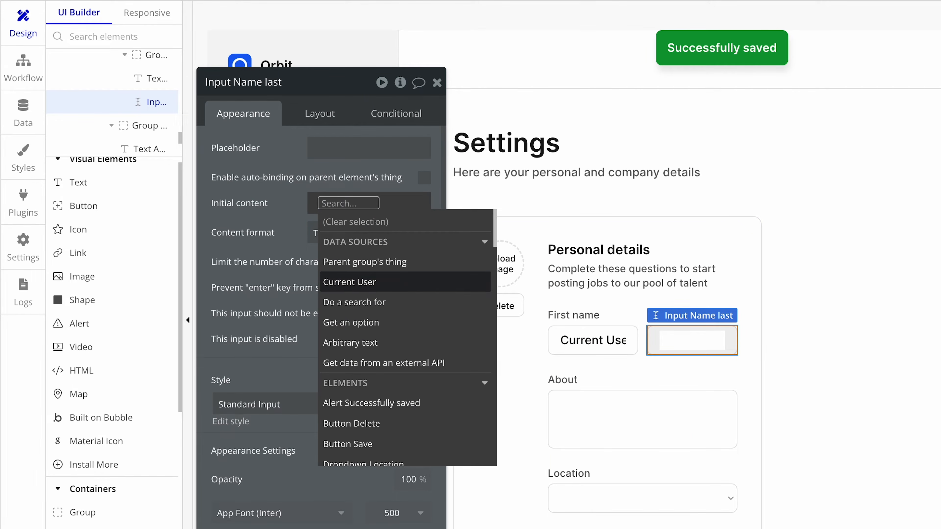
{"action": "left_click", "coordinate": [403, 282]}
{"action": "left_click", "coordinate": [378, 375]}
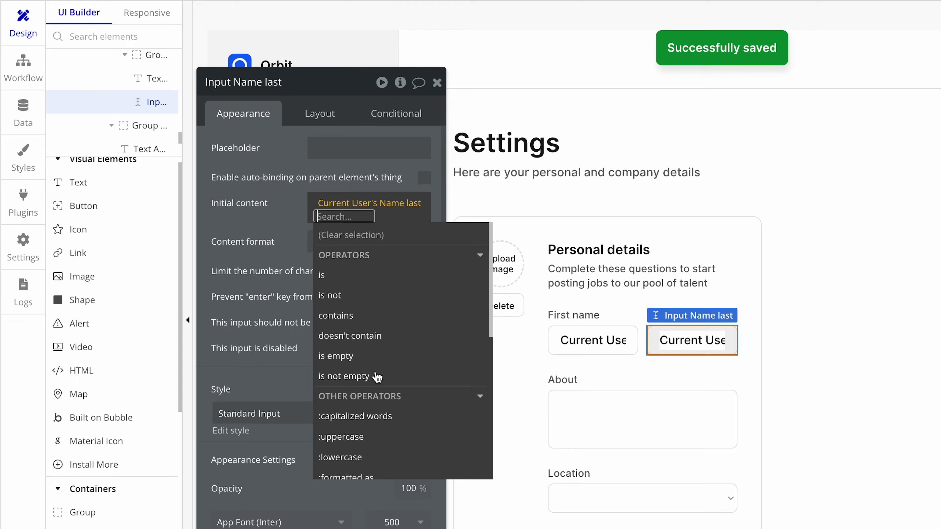
{"action": "left_click", "coordinate": [283, 298]}
Set the About multiline input's initial content to the dynamic value Current User's About.
{"action": "left_click", "coordinate": [596, 421]}
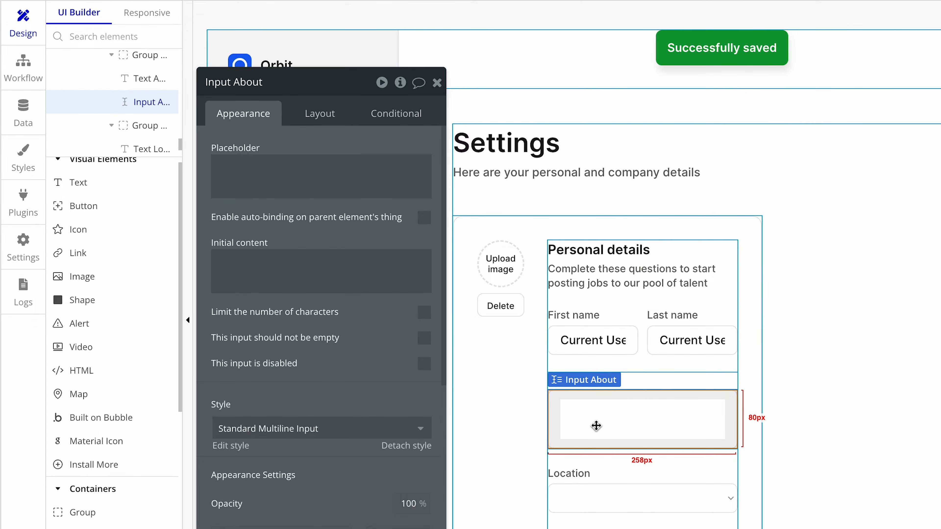
{"action": "left_click", "coordinate": [325, 269]}
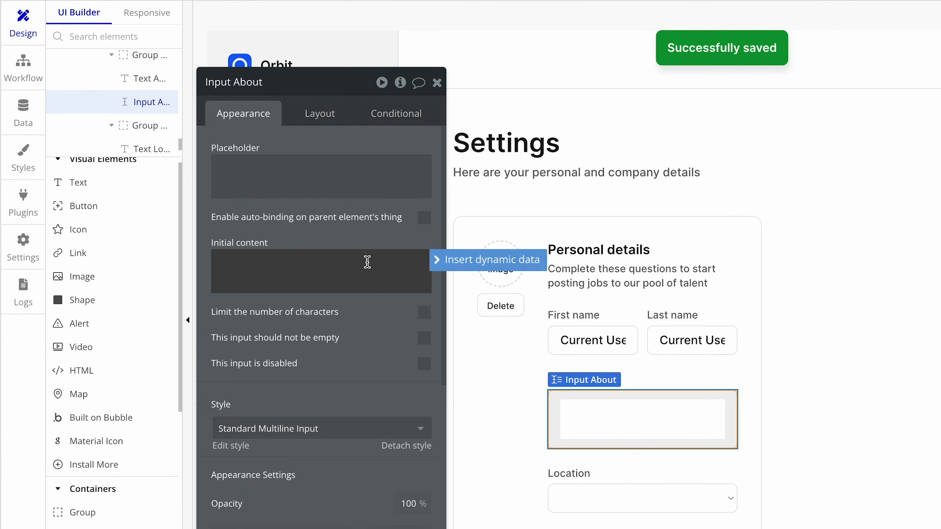
{"action": "left_click", "coordinate": [471, 266]}
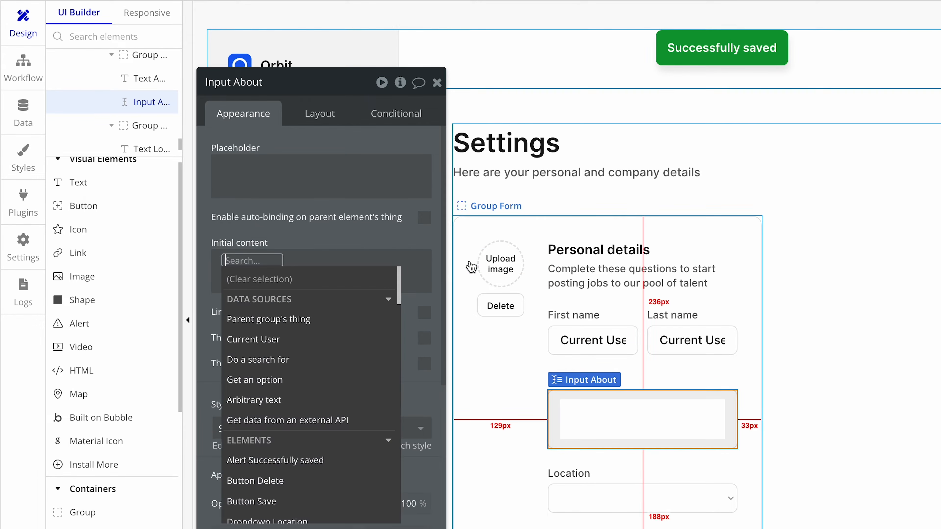
{"action": "left_click", "coordinate": [336, 338]}
{"action": "left_click", "coordinate": [340, 358]}
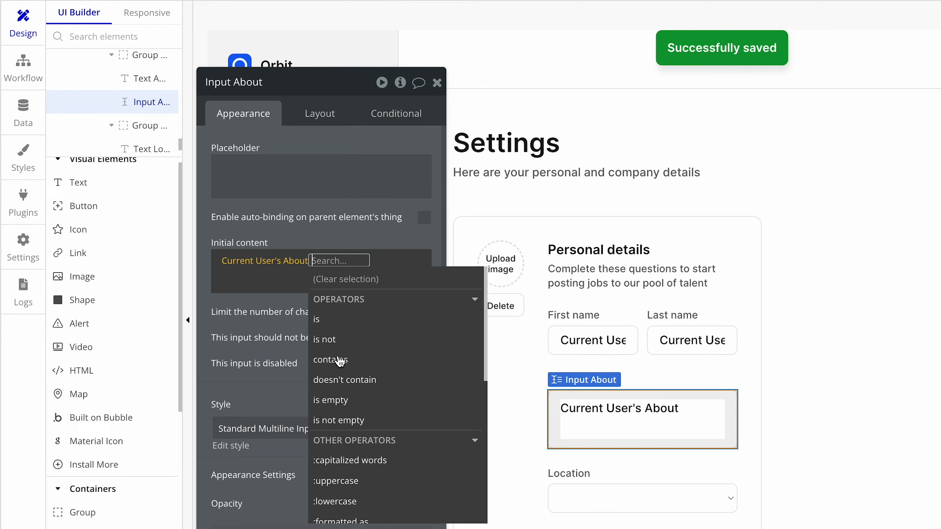
{"action": "left_click", "coordinate": [261, 337]}
{"action": "scroll", "coordinate": [261, 337], "scroll_direction": "down", "scroll_amount": 5}
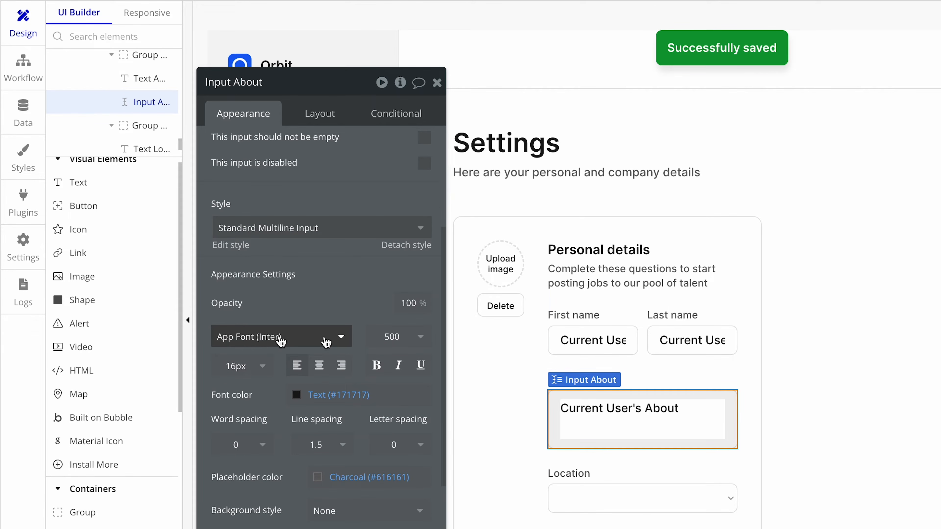
{"action": "left_click", "coordinate": [675, 383]}
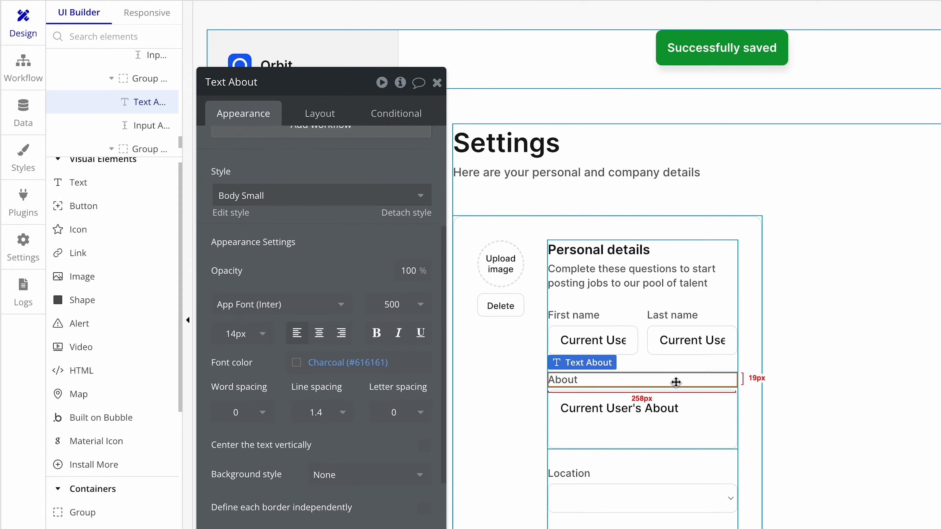
{"action": "left_click", "coordinate": [667, 418]}
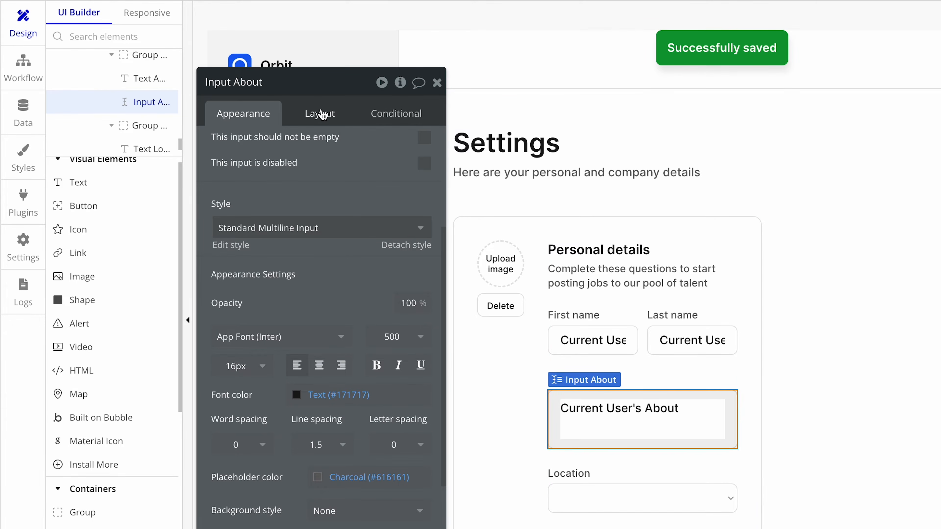
{"action": "left_click", "coordinate": [319, 114]}
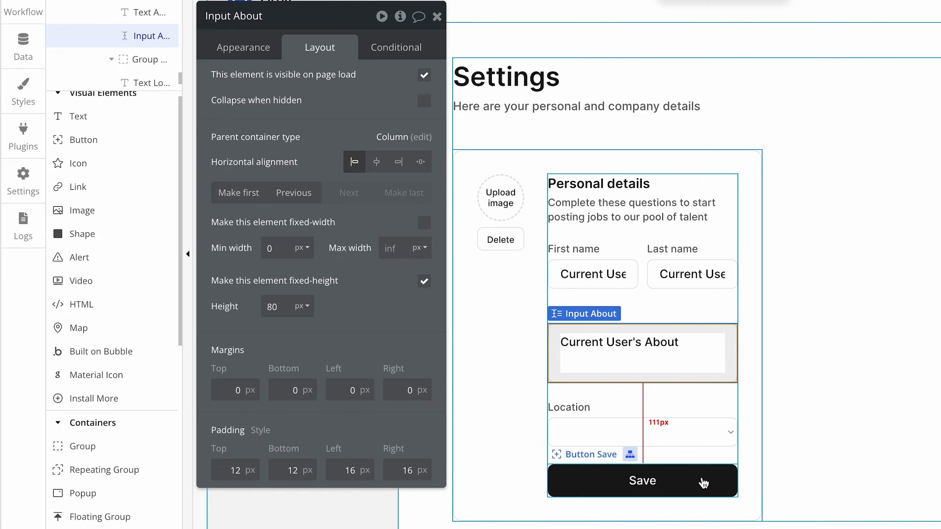
Set the Location dropdown's default value to Current User's Location.
{"action": "left_click", "coordinate": [683, 433]}
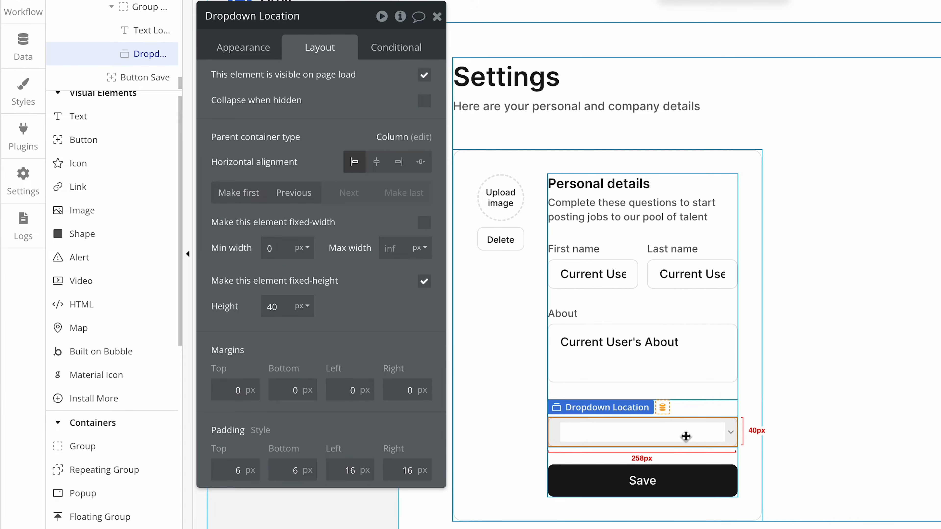
{"action": "left_click", "coordinate": [244, 56]}
{"action": "left_click_drag", "start_coordinate": [242, 99], "coordinate": [255, 99]}
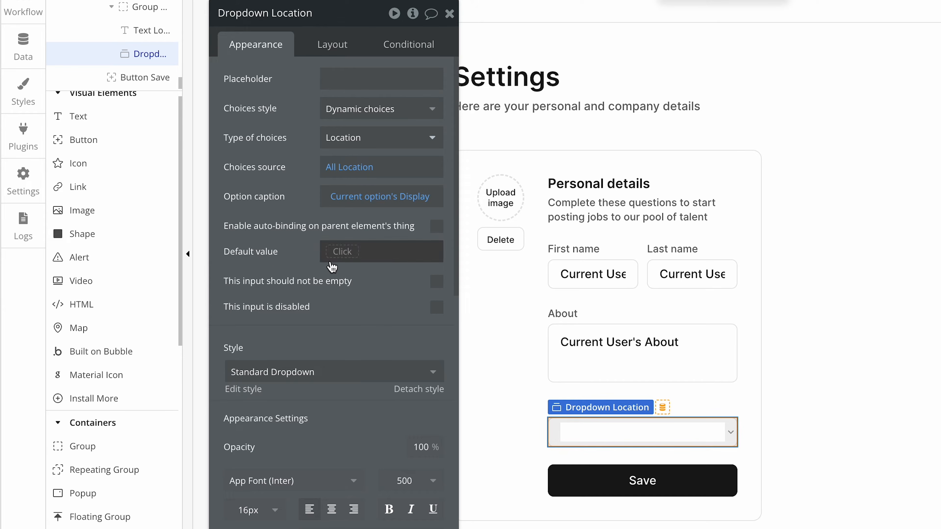
{"action": "left_click", "coordinate": [343, 261]}
{"action": "scroll", "coordinate": [400, 341], "scroll_direction": "down", "scroll_amount": 2}
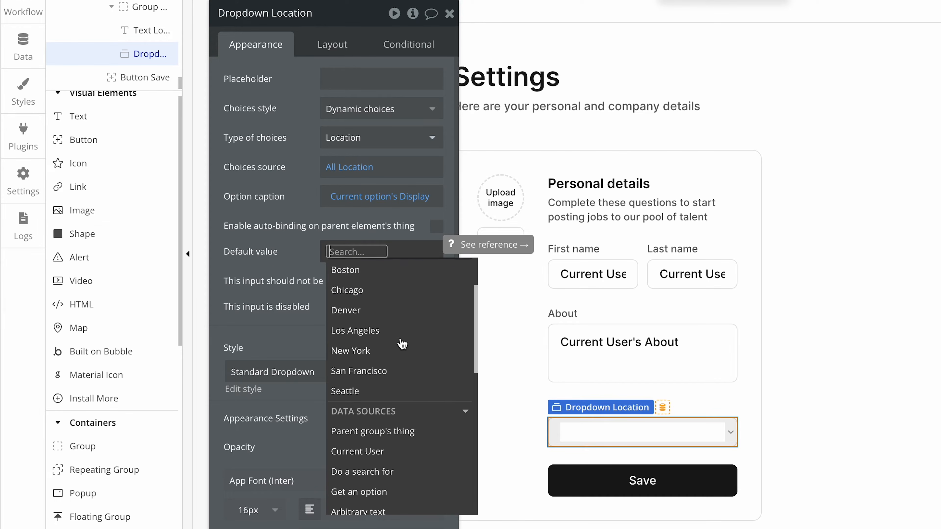
{"action": "scroll", "coordinate": [402, 344], "scroll_direction": "down", "scroll_amount": 3}
{"action": "left_click", "coordinate": [401, 362]}
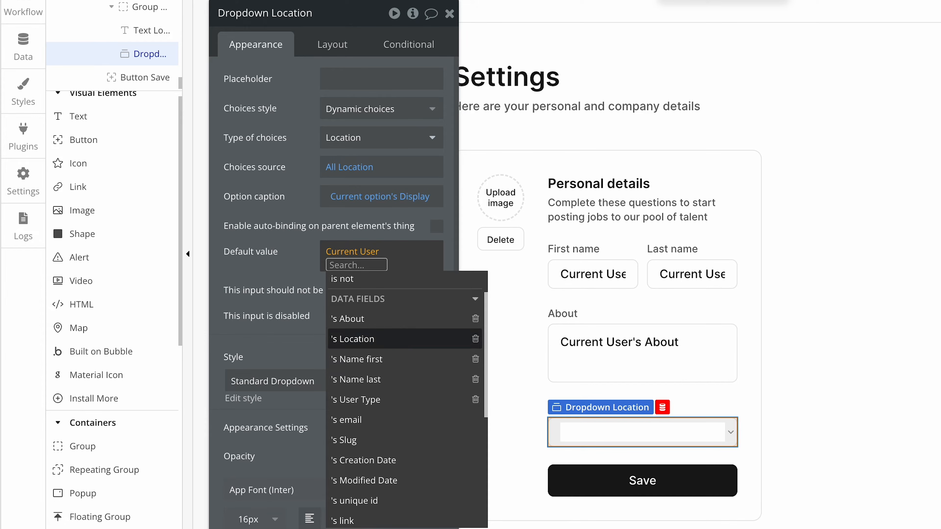
{"action": "left_click", "coordinate": [410, 346]}
{"action": "left_click", "coordinate": [289, 288]}
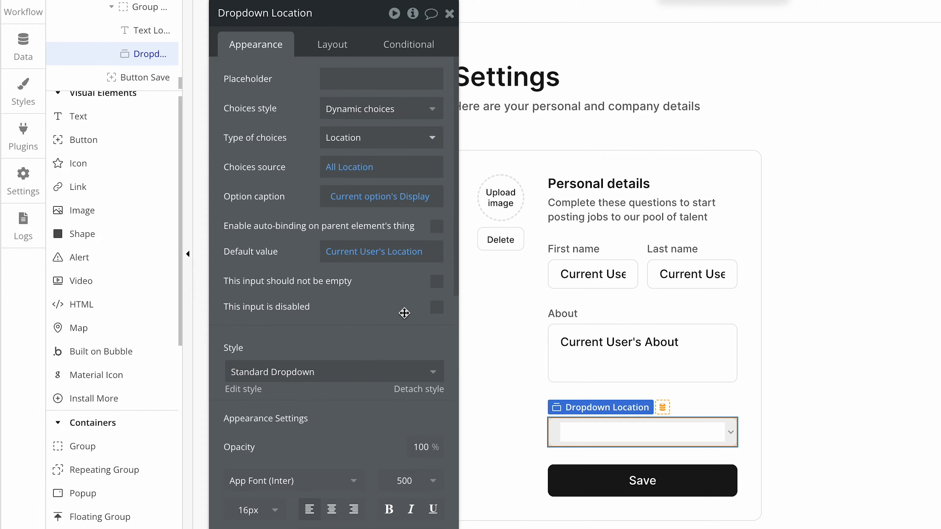
{"action": "left_click_drag", "start_coordinate": [406, 311], "coordinate": [352, 297]}
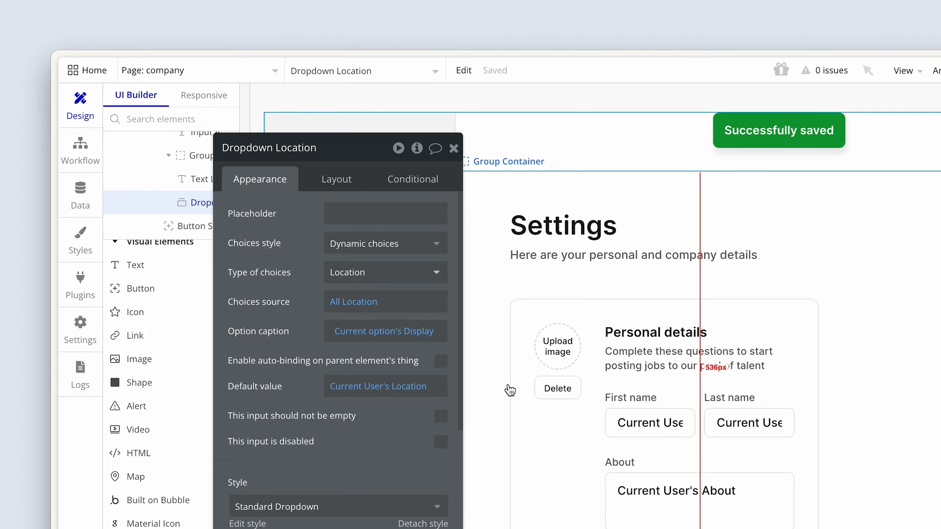
Check the avatar picture uploader in the page design, and add a workflow event for when an input's value is changed.
{"action": "left_click", "coordinate": [523, 359]}
{"action": "left_click", "coordinate": [556, 352]}
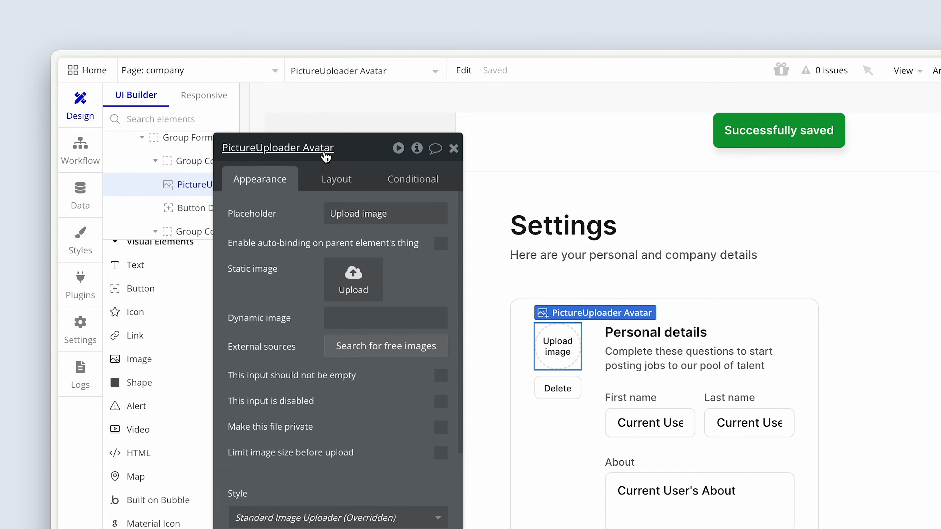
{"action": "left_click", "coordinate": [80, 148]}
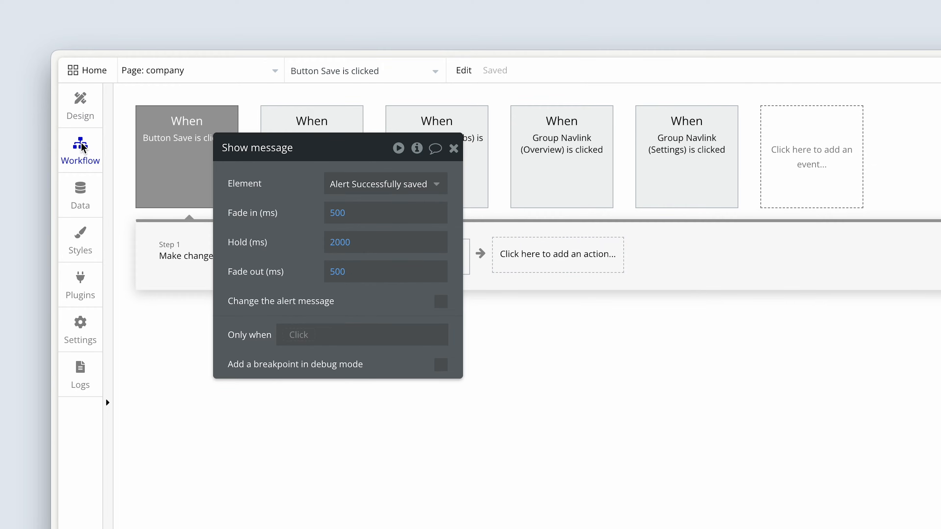
{"action": "left_click_drag", "start_coordinate": [269, 246], "coordinate": [351, 420]}
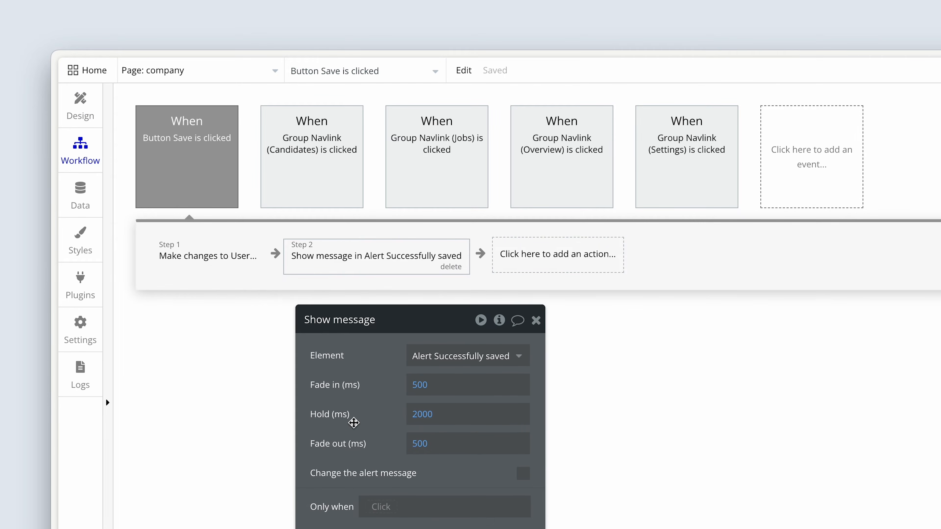
{"action": "left_click", "coordinate": [817, 173]}
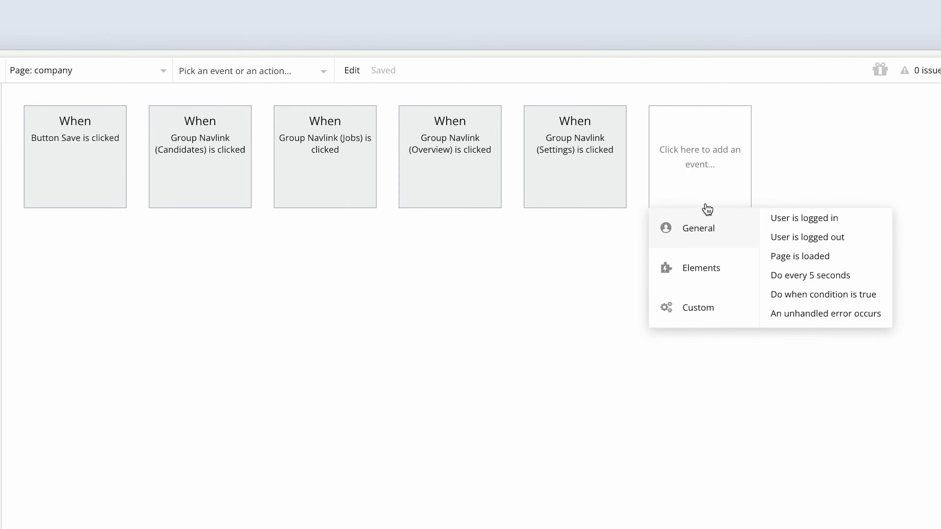
{"action": "mouse_move", "coordinate": [715, 276]}
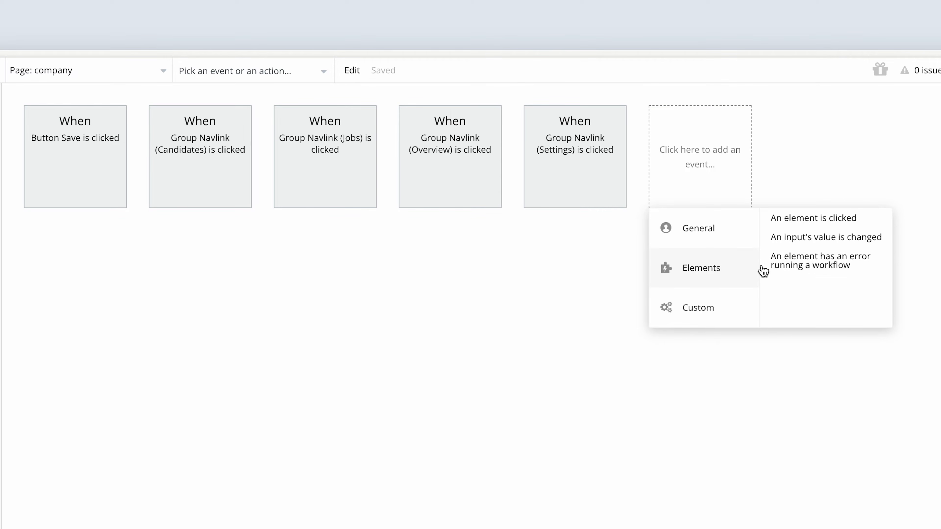
{"action": "left_click", "coordinate": [828, 243]}
Set the new value-changed event's element to PictureUploader Avatar.
{"action": "left_click_drag", "start_coordinate": [259, 382], "coordinate": [122, 376]}
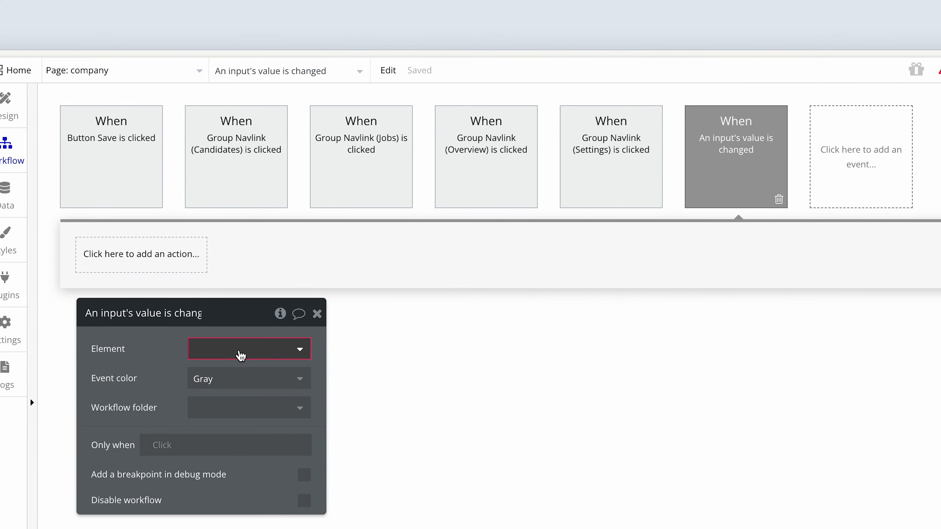
{"action": "left_click", "coordinate": [241, 355]}
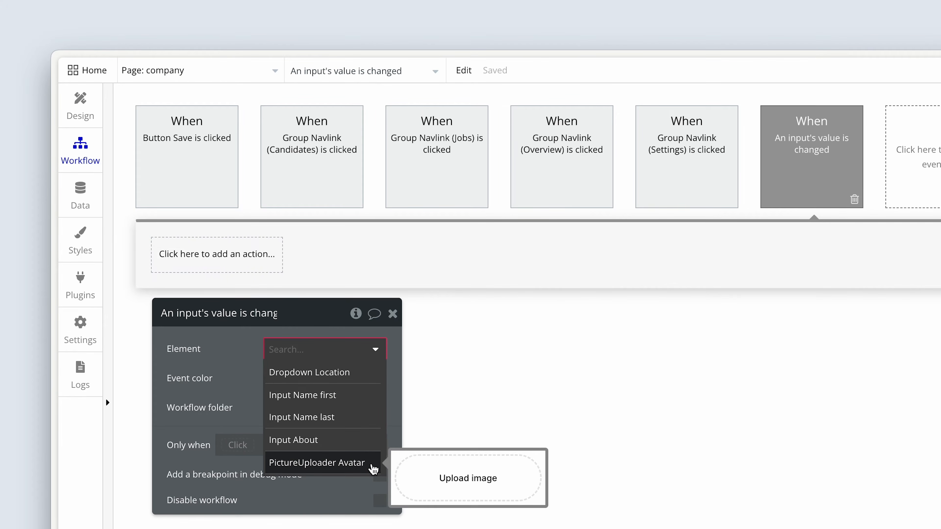
{"action": "left_click", "coordinate": [372, 465]}
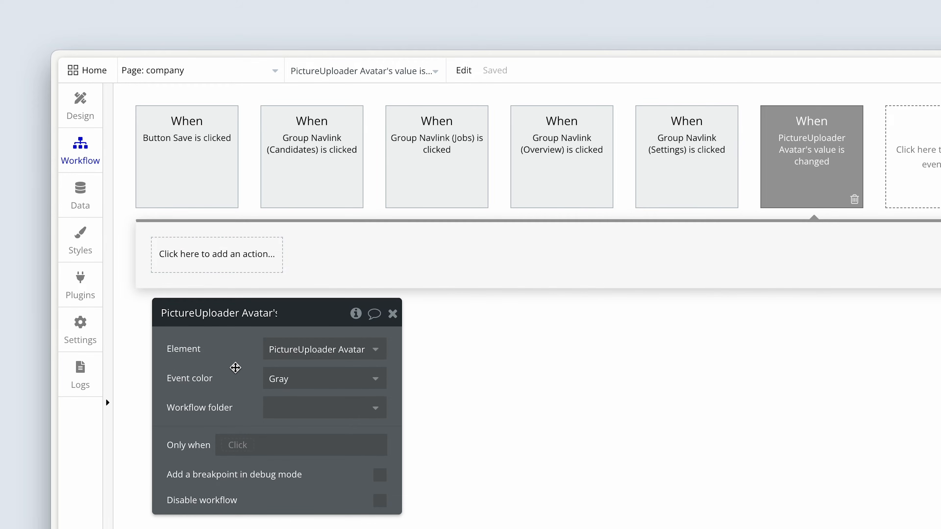
{"action": "left_click_drag", "start_coordinate": [236, 367], "coordinate": [233, 376]}
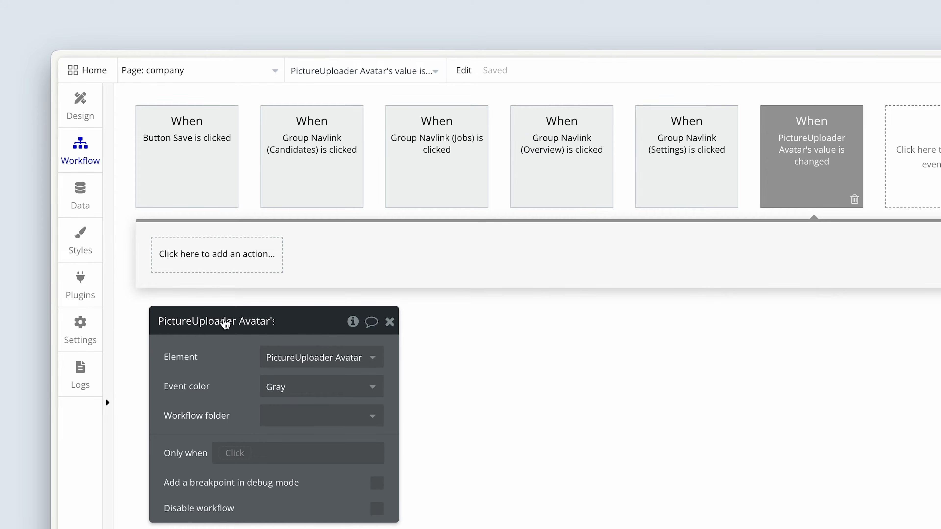
Add a Set state action to the avatar uploader's workflow, targeting the company page element.
{"action": "left_click", "coordinate": [206, 261]}
{"action": "mouse_move", "coordinate": [221, 463]}
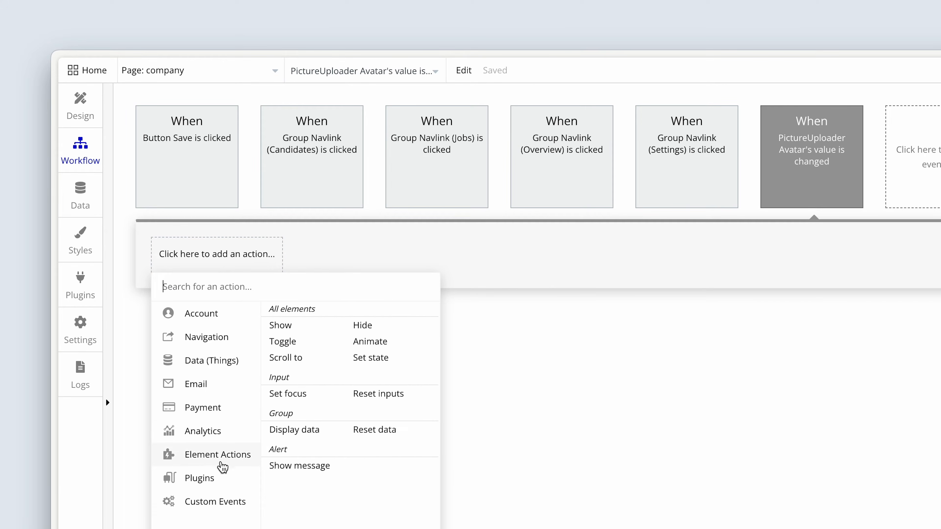
{"action": "left_click", "coordinate": [393, 358]}
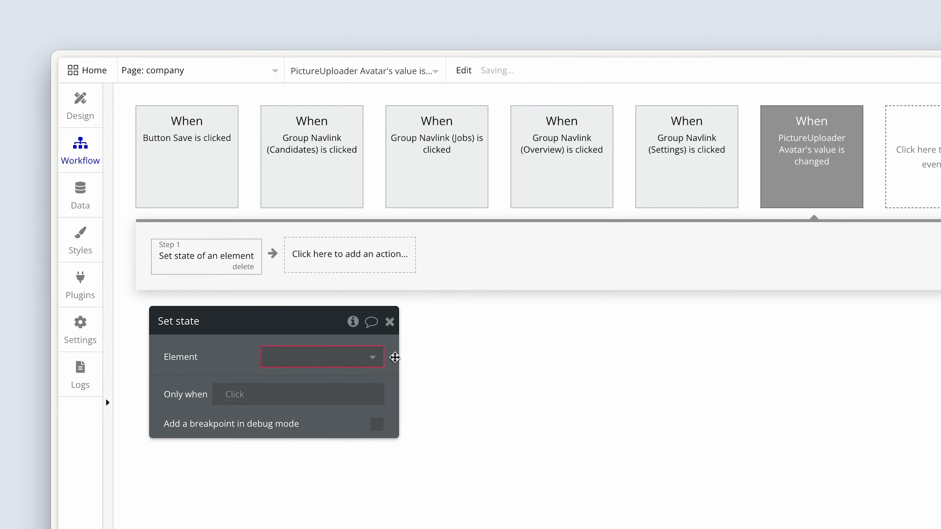
{"action": "left_click_drag", "start_coordinate": [203, 364], "coordinate": [338, 292]}
{"action": "left_click", "coordinate": [426, 289]}
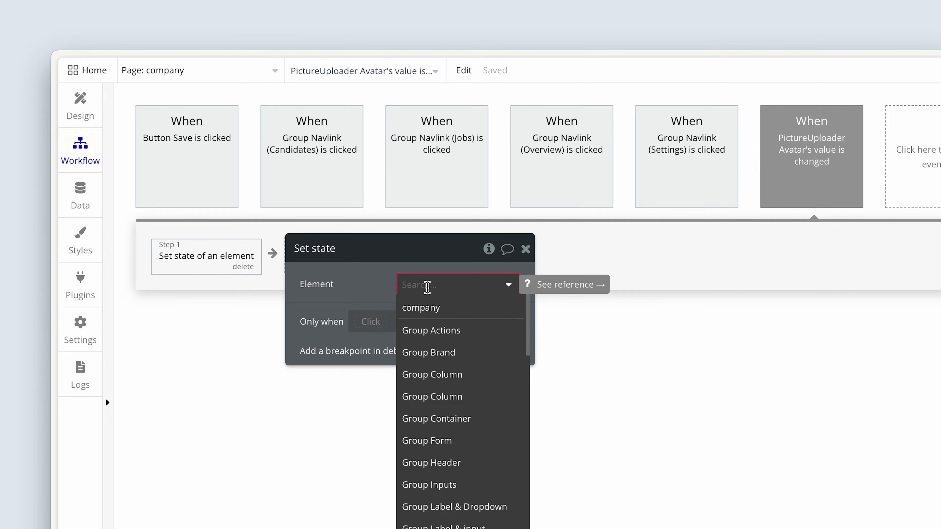
{"action": "left_click", "coordinate": [466, 310]}
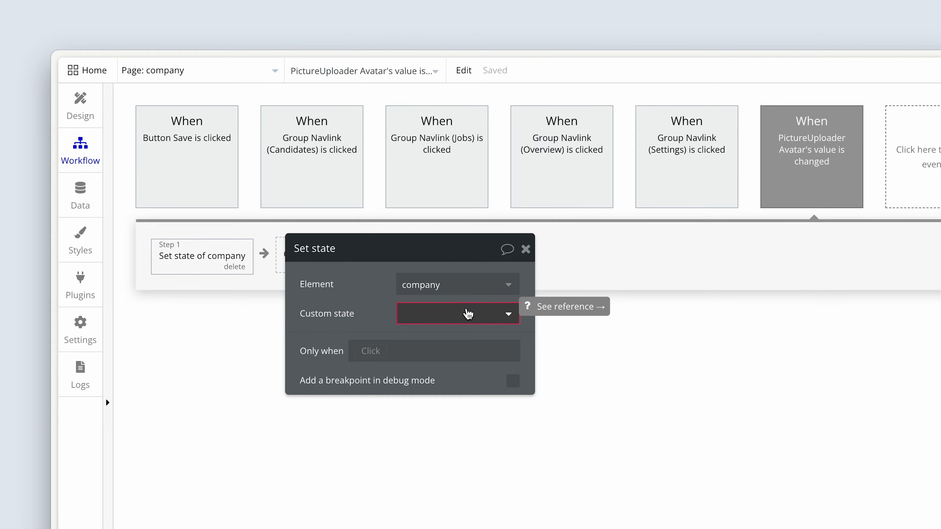
Create a new custom state named Avatar of type image for the Set state action.
{"action": "left_click", "coordinate": [468, 314]}
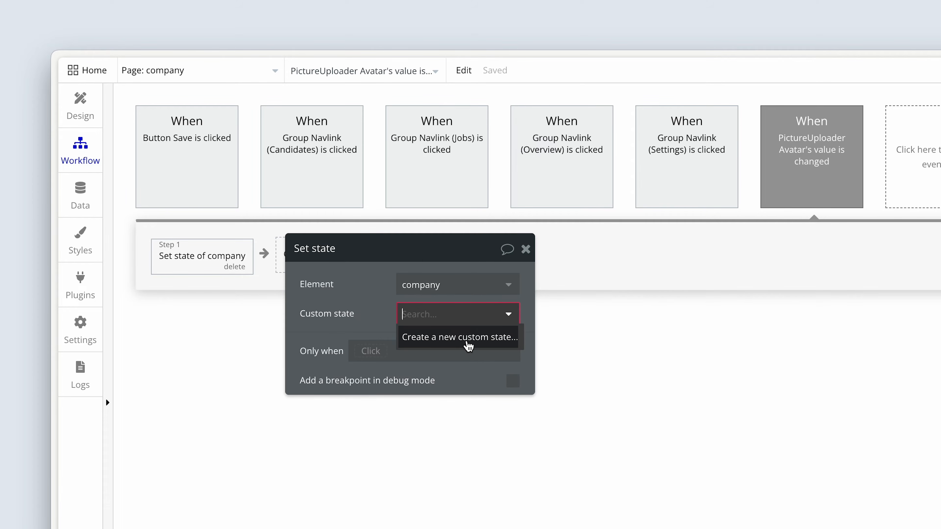
{"action": "left_click", "coordinate": [469, 346]}
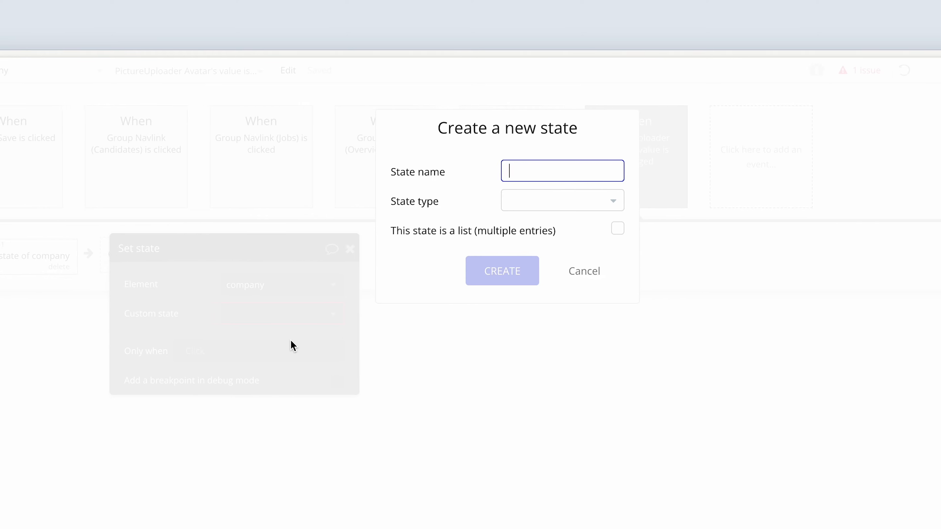
{"action": "type", "text": "Avatar"}
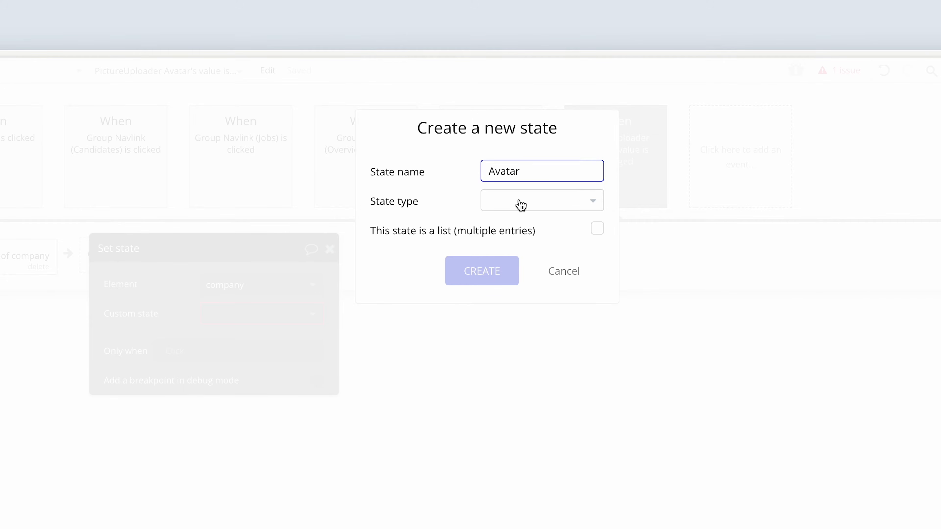
{"action": "left_click", "coordinate": [520, 200]}
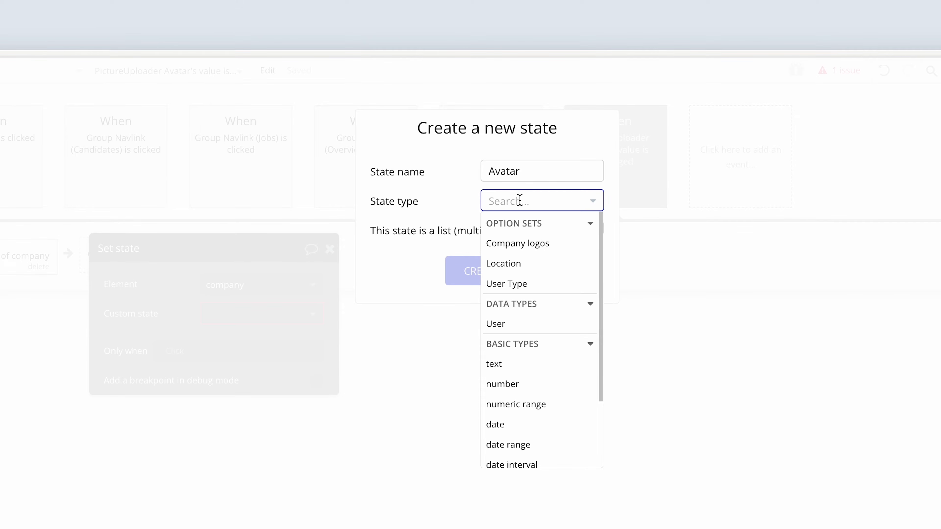
{"action": "scroll", "coordinate": [524, 294], "scroll_direction": "down", "scroll_amount": 3}
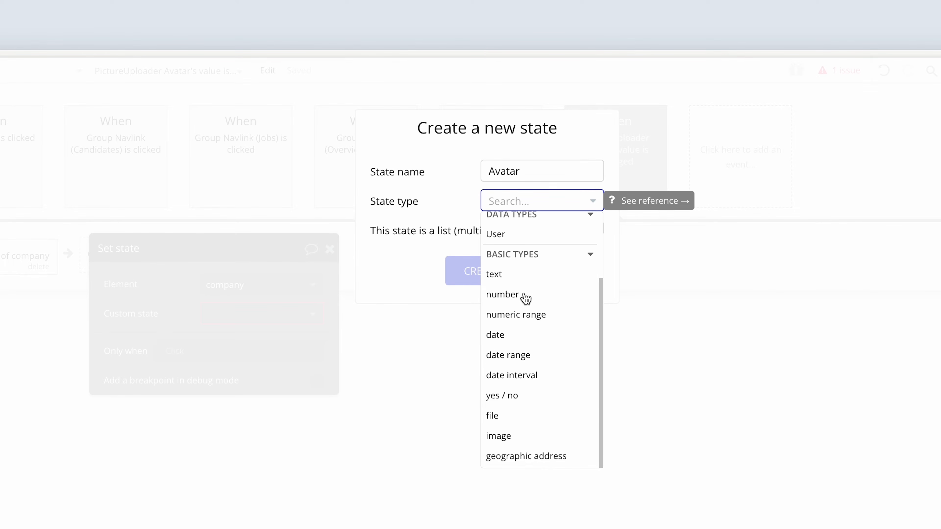
{"action": "left_click", "coordinate": [515, 436]}
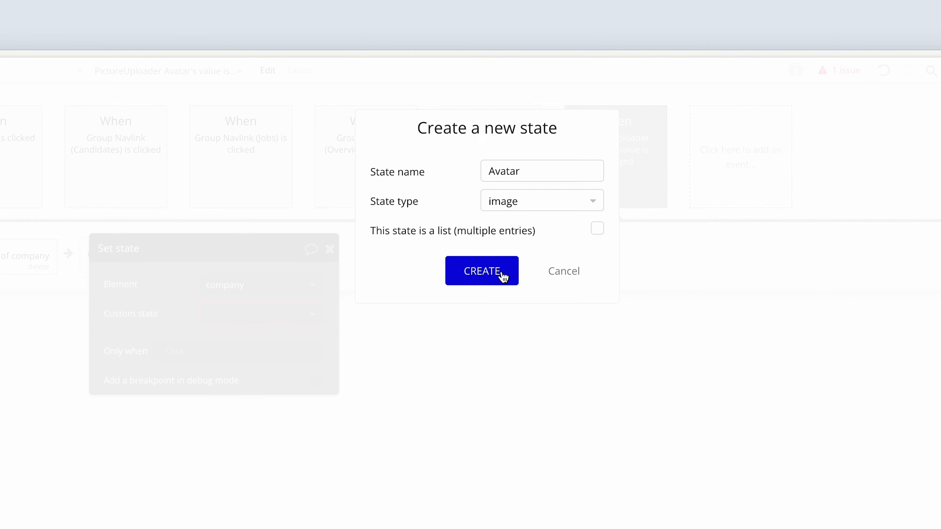
{"action": "left_click", "coordinate": [482, 271]}
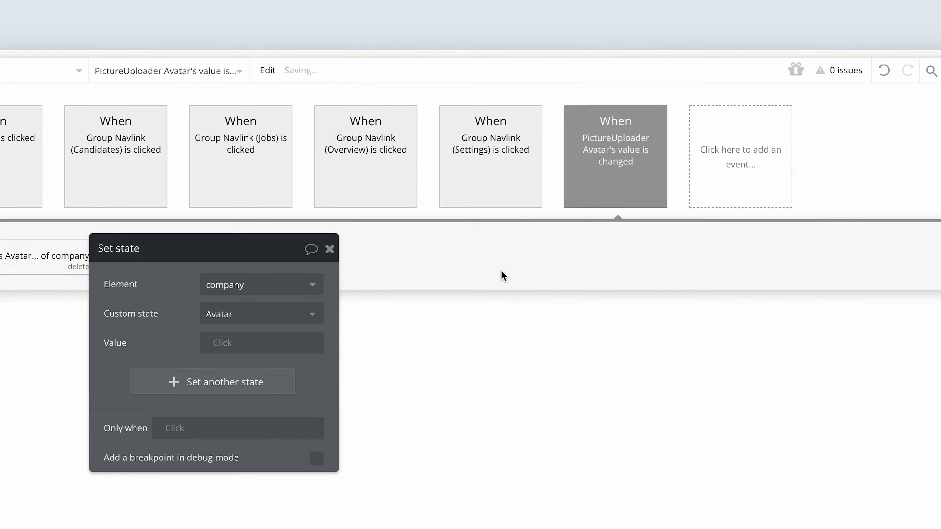
Set the Avatar state's value to This PictureUploader's value.
{"action": "left_click_drag", "start_coordinate": [153, 304], "coordinate": [184, 305]}
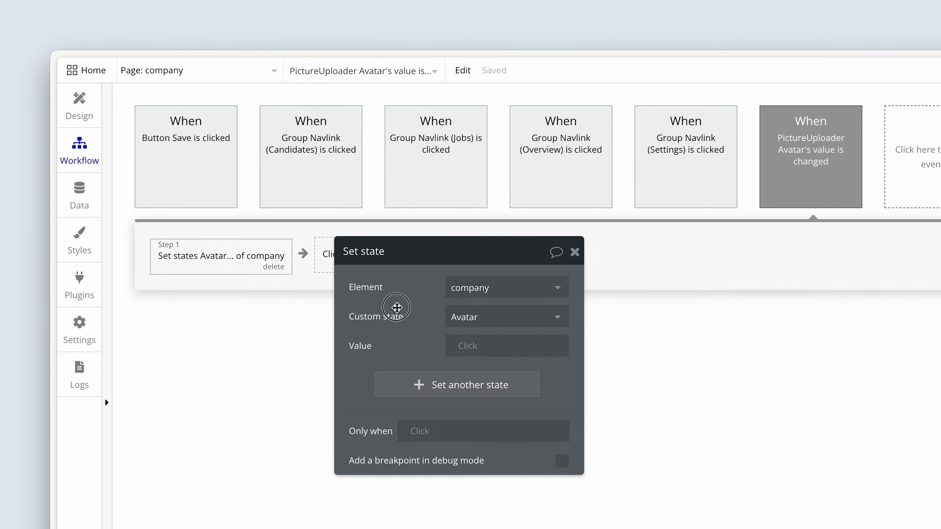
{"action": "left_click_drag", "start_coordinate": [380, 306], "coordinate": [379, 305]}
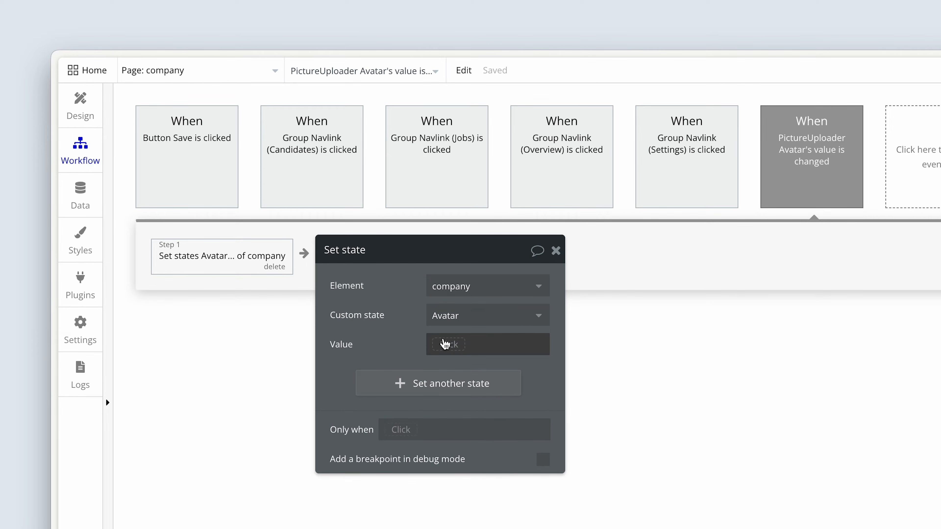
{"action": "left_click", "coordinate": [449, 344]}
{"action": "left_click", "coordinate": [541, 388]}
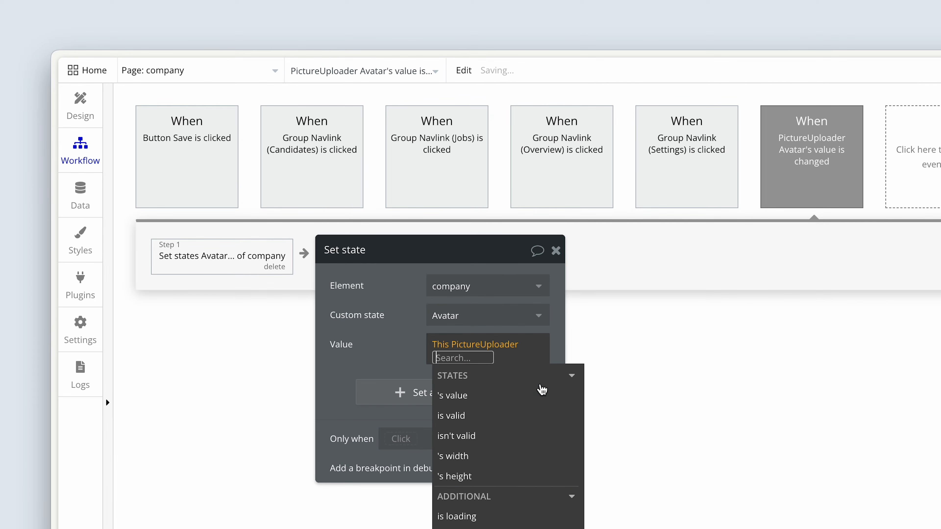
{"action": "left_click", "coordinate": [519, 399]}
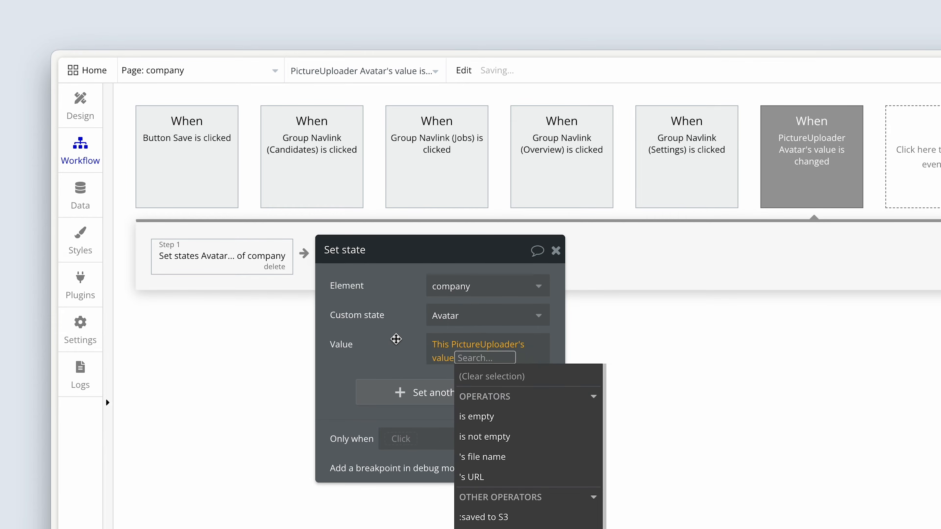
{"action": "left_click_drag", "start_coordinate": [384, 336], "coordinate": [551, 336]}
Add a Reset relevant inputs action as the second step of the avatar uploader's workflow.
{"action": "left_click", "coordinate": [361, 264]}
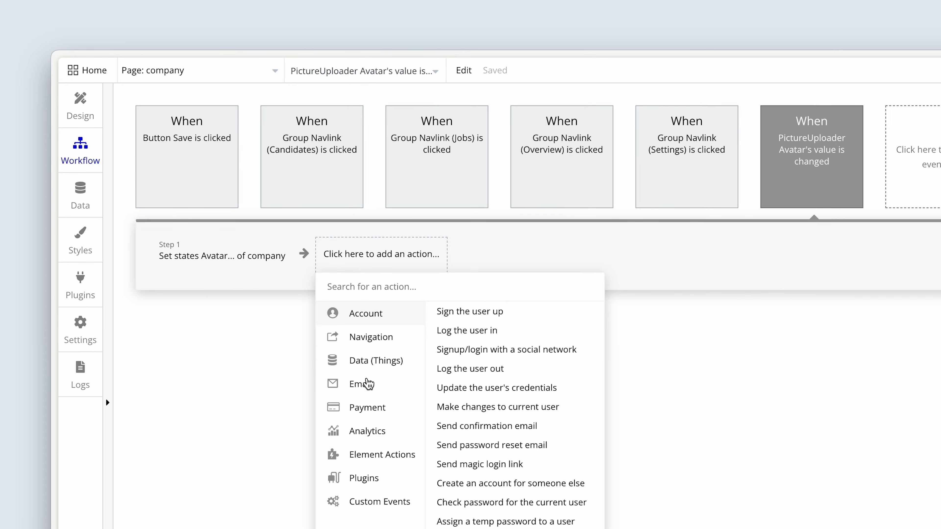
{"action": "mouse_move", "coordinate": [374, 454]}
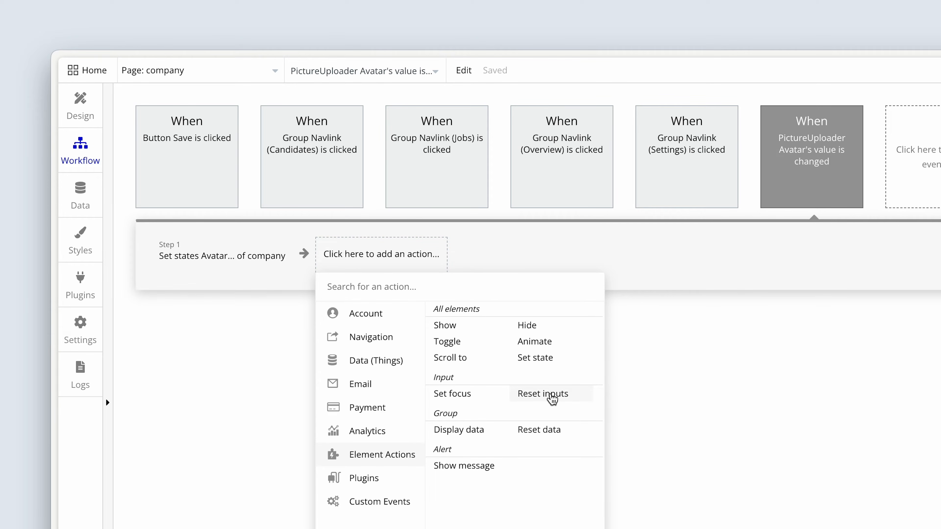
{"action": "left_click", "coordinate": [551, 395]}
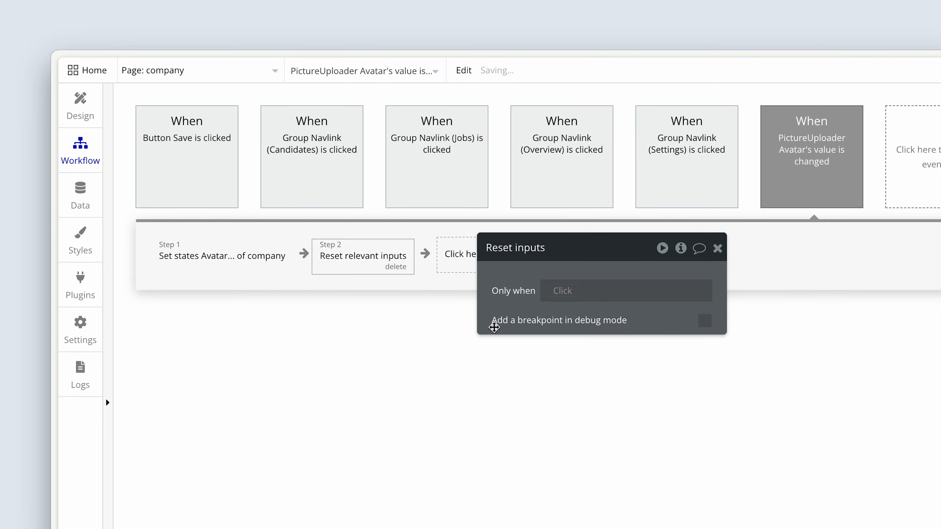
{"action": "left_click_drag", "start_coordinate": [513, 284], "coordinate": [473, 286]}
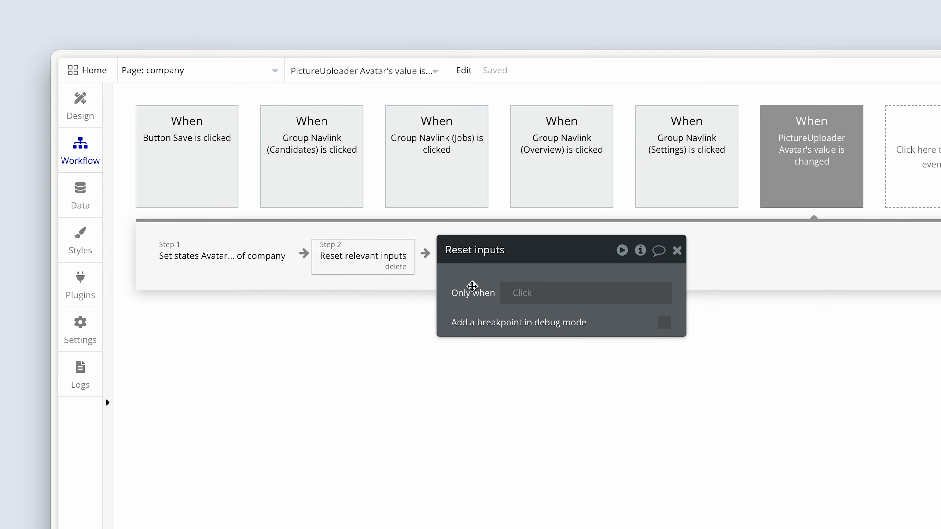
Set the avatar PictureUploader's dynamic image to the company page's Avatar custom state.
{"action": "left_click", "coordinate": [198, 263]}
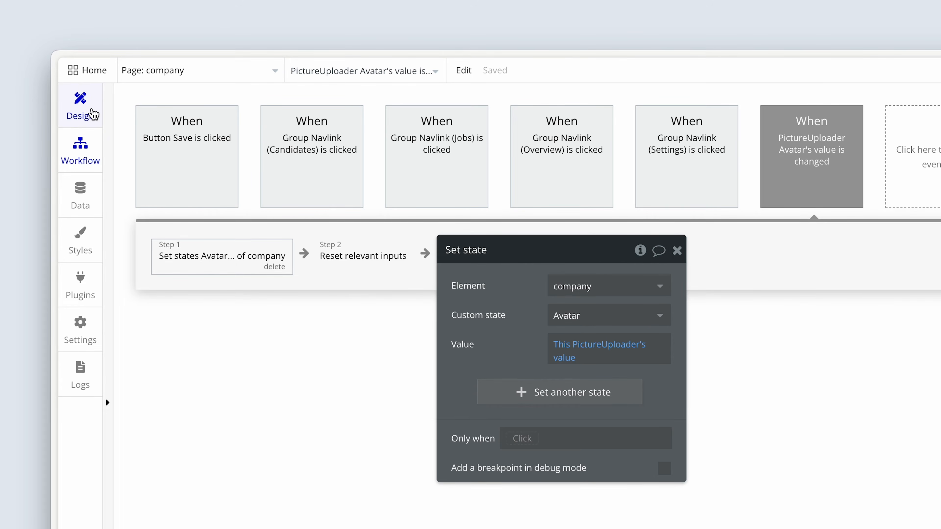
{"action": "left_click", "coordinate": [91, 110]}
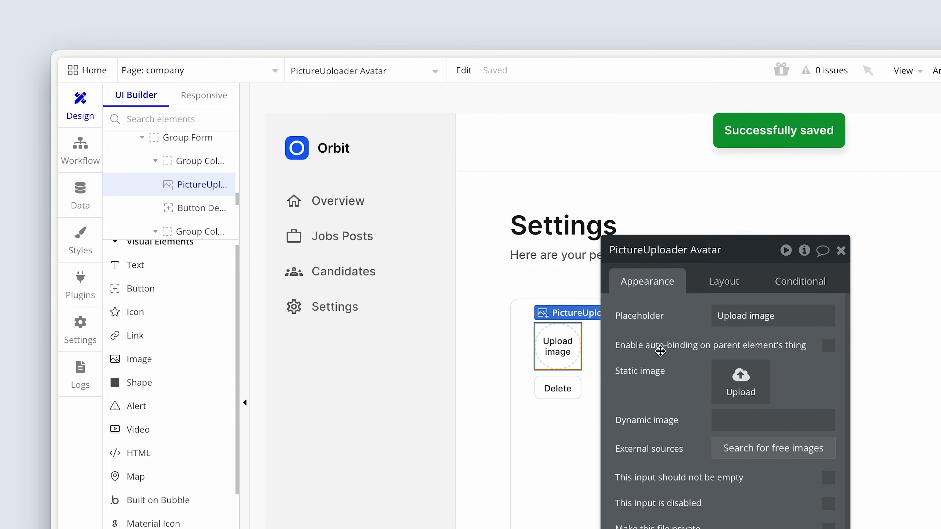
{"action": "left_click_drag", "start_coordinate": [660, 352], "coordinate": [703, 265]}
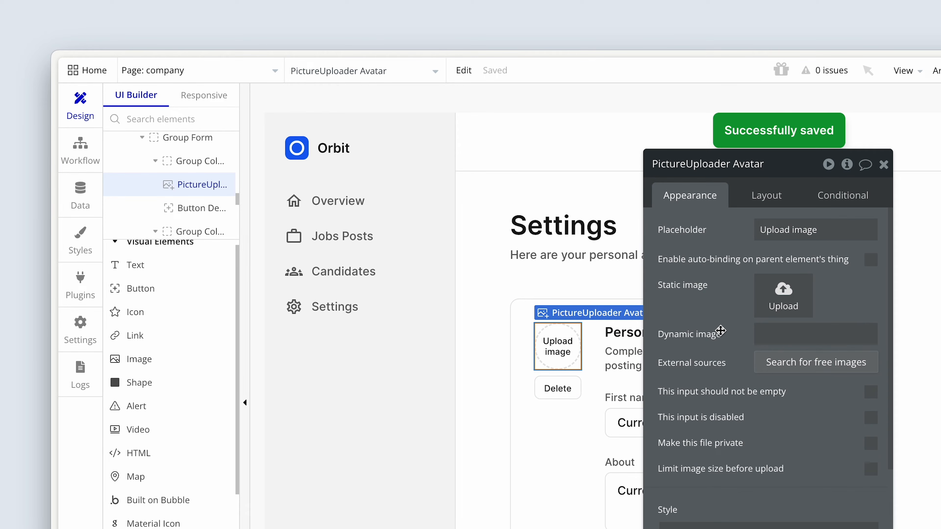
{"action": "left_click", "coordinate": [784, 336]}
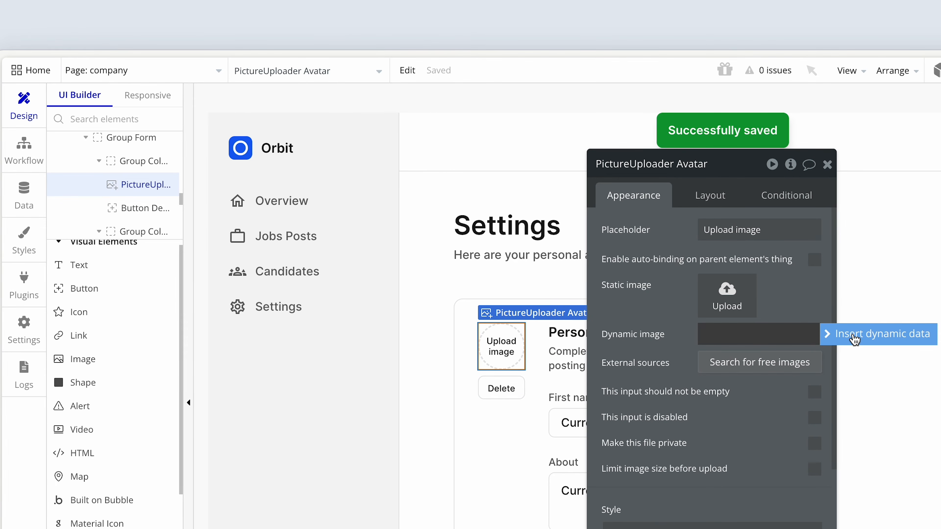
{"action": "left_click", "coordinate": [899, 335]}
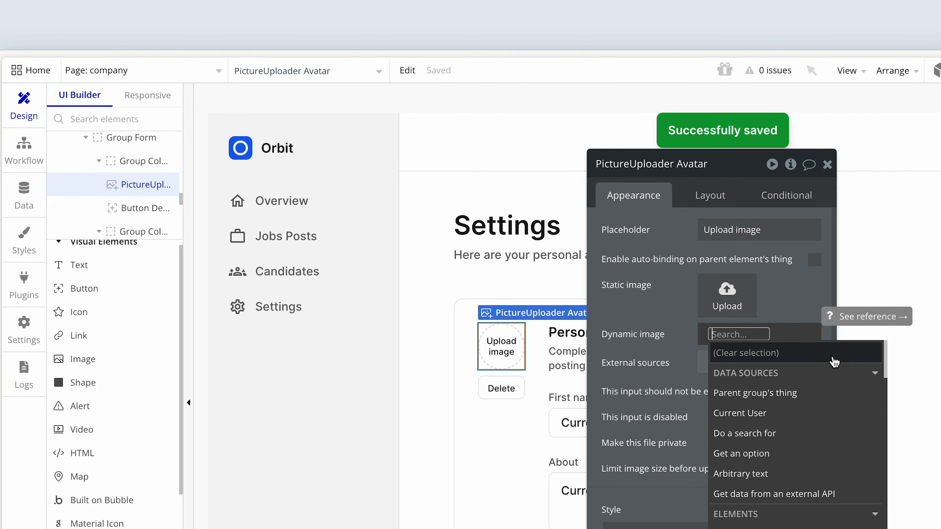
{"action": "type", "text": "com"}
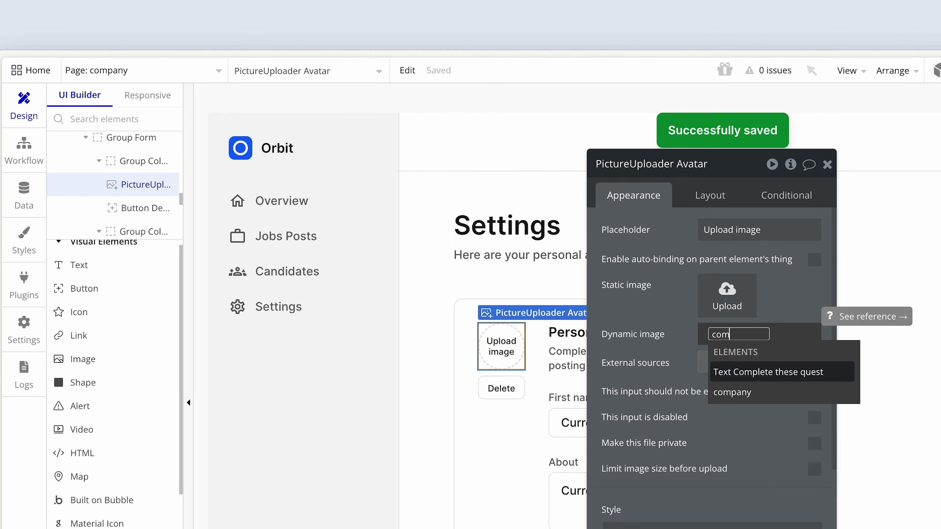
{"action": "left_click", "coordinate": [788, 393]}
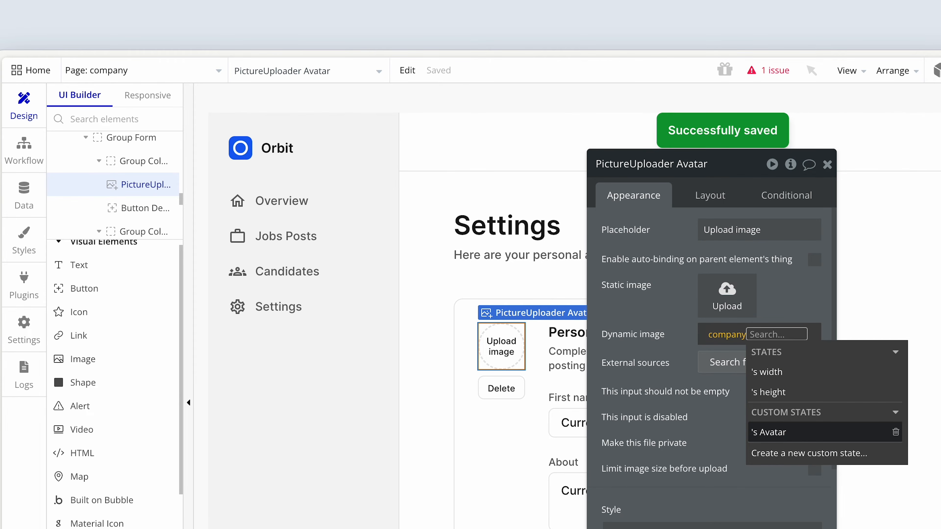
{"action": "left_click", "coordinate": [788, 432]}
{"action": "left_click", "coordinate": [646, 356]}
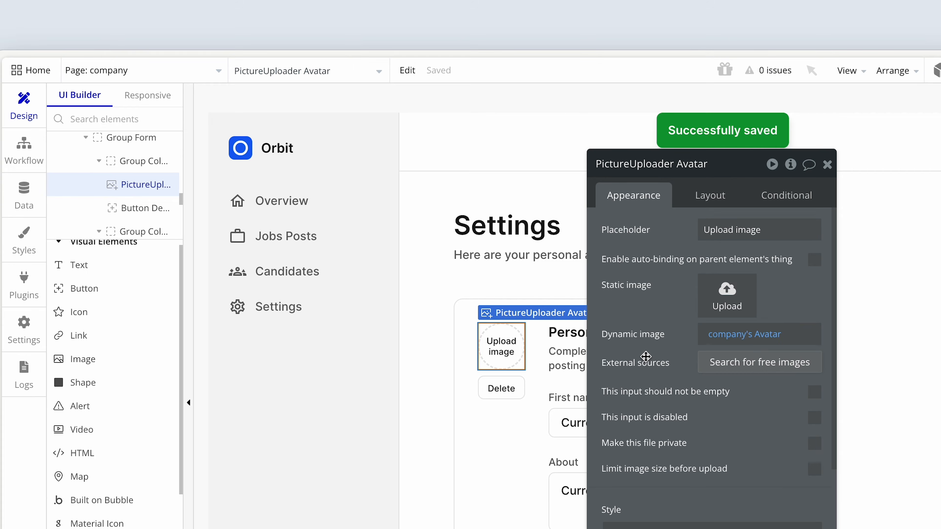
Create a click workflow for the avatar's Delete button with a Set state action as its first step.
{"action": "left_click_drag", "start_coordinate": [647, 357], "coordinate": [259, 329]}
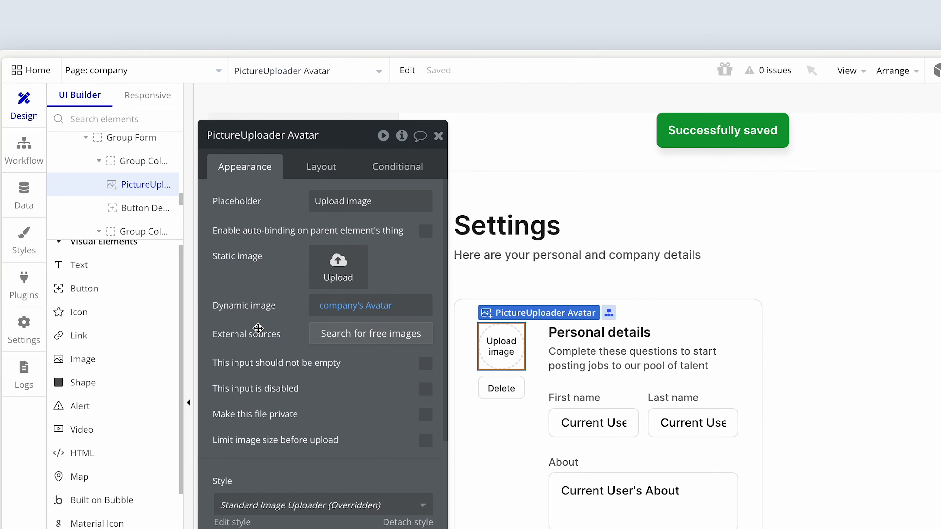
{"action": "left_click", "coordinate": [495, 395]}
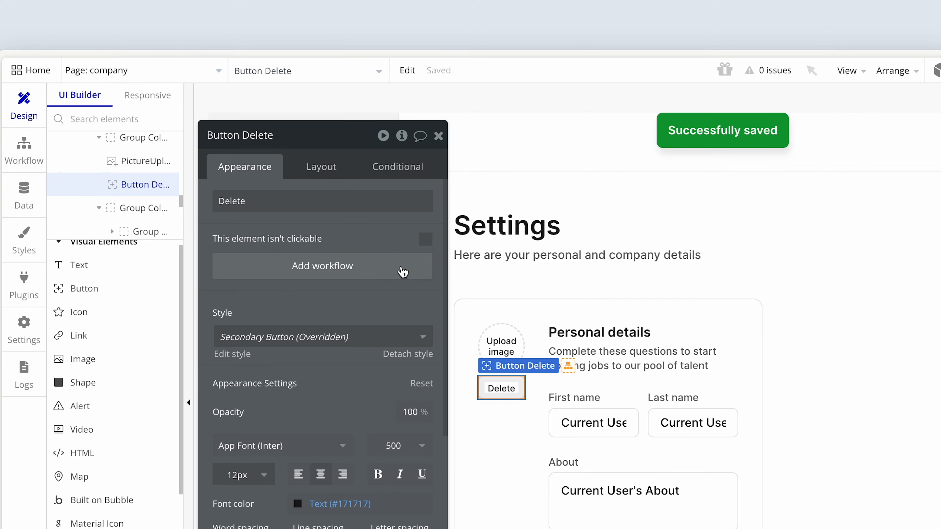
{"action": "left_click", "coordinate": [342, 267]}
{"action": "left_click", "coordinate": [171, 259]}
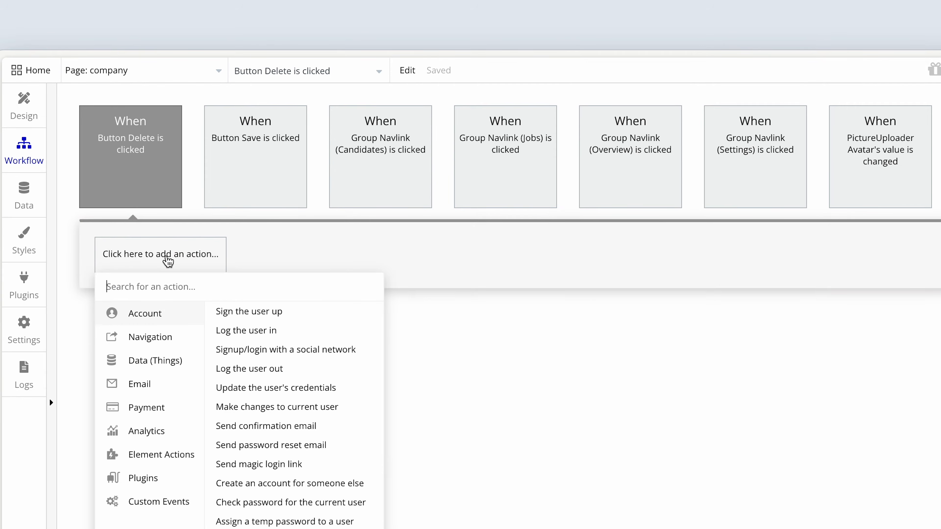
{"action": "mouse_move", "coordinate": [170, 458]}
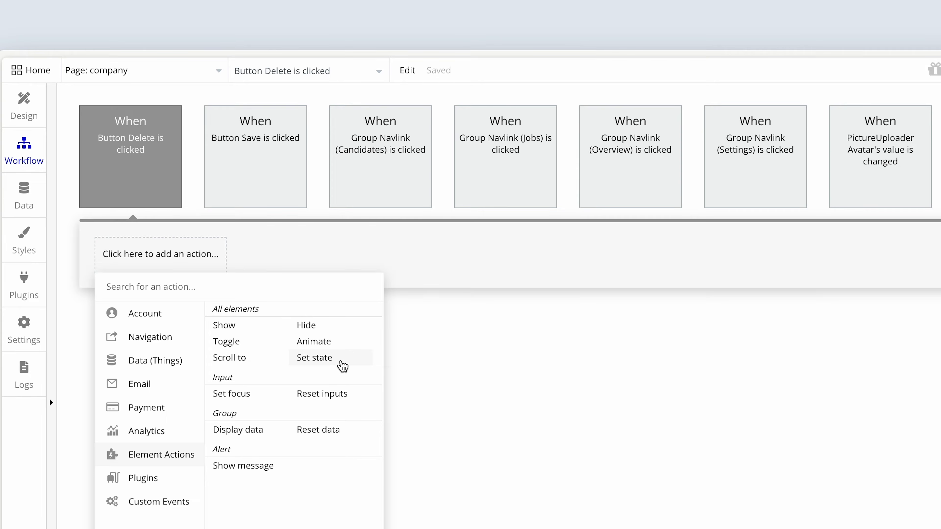
{"action": "left_click", "coordinate": [332, 361]}
{"action": "left_click_drag", "start_coordinate": [279, 172], "coordinate": [307, 275]}
Target the company element's Avatar state in the Set state action, leaving its value empty.
{"action": "left_click", "coordinate": [385, 293]}
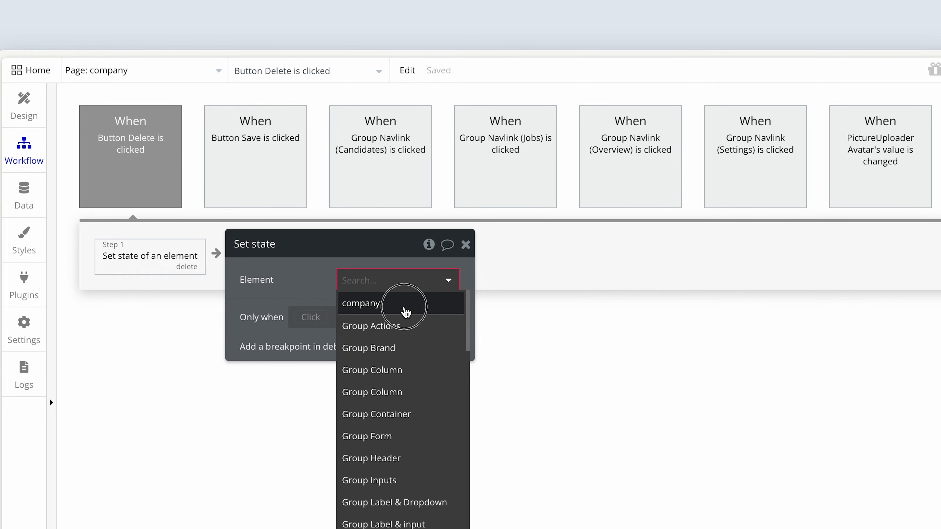
{"action": "left_click", "coordinate": [405, 310]}
{"action": "left_click", "coordinate": [404, 307]}
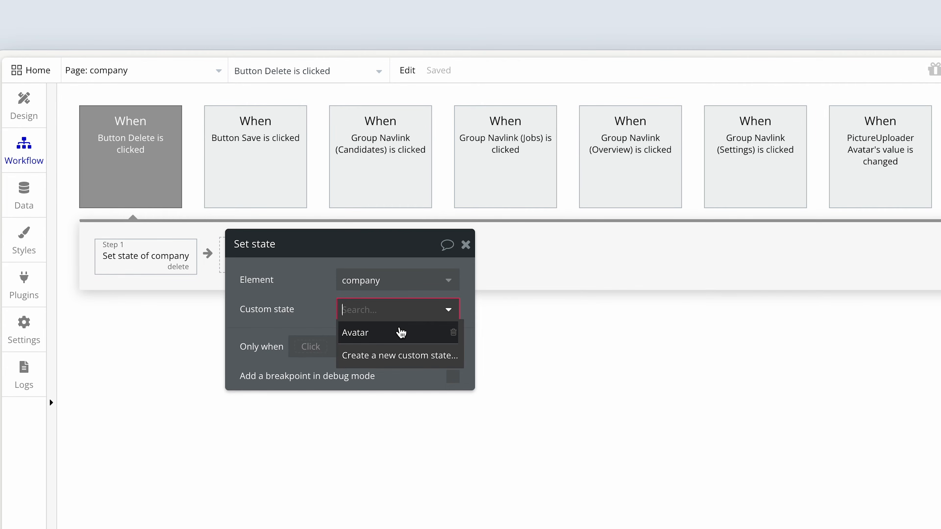
{"action": "left_click", "coordinate": [399, 336]}
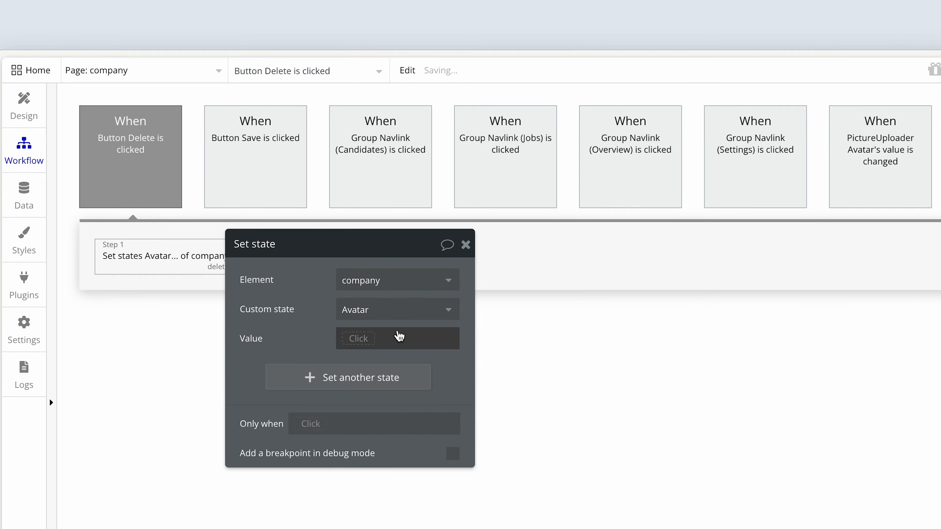
{"action": "left_click_drag", "start_coordinate": [301, 333], "coordinate": [330, 341]}
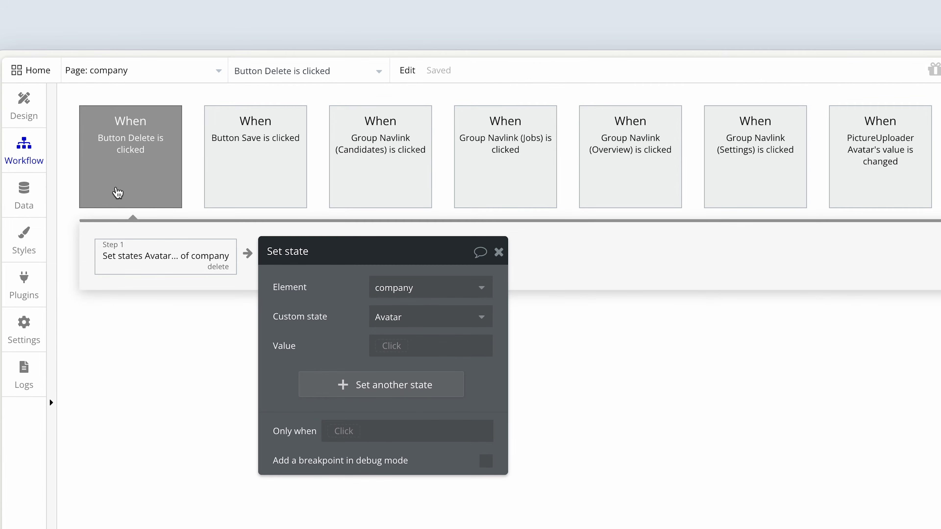
Open the Make changes to User action in the Save button's workflow.
{"action": "left_click", "coordinate": [23, 111]}
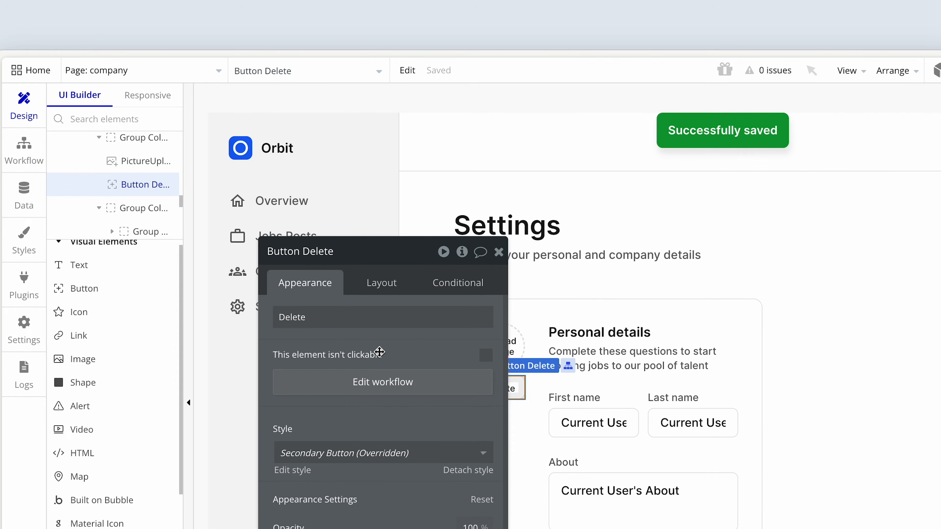
{"action": "left_click_drag", "start_coordinate": [296, 328], "coordinate": [267, 307]}
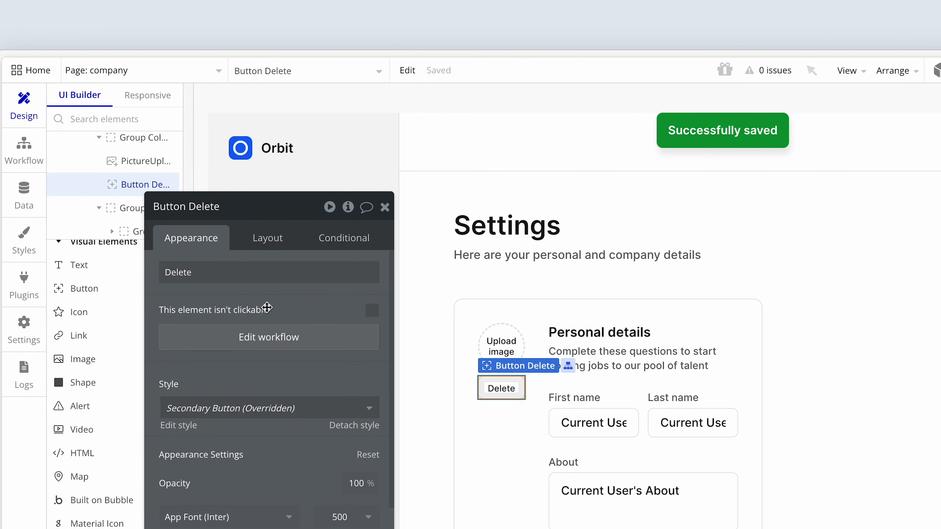
{"action": "left_click", "coordinate": [500, 347]}
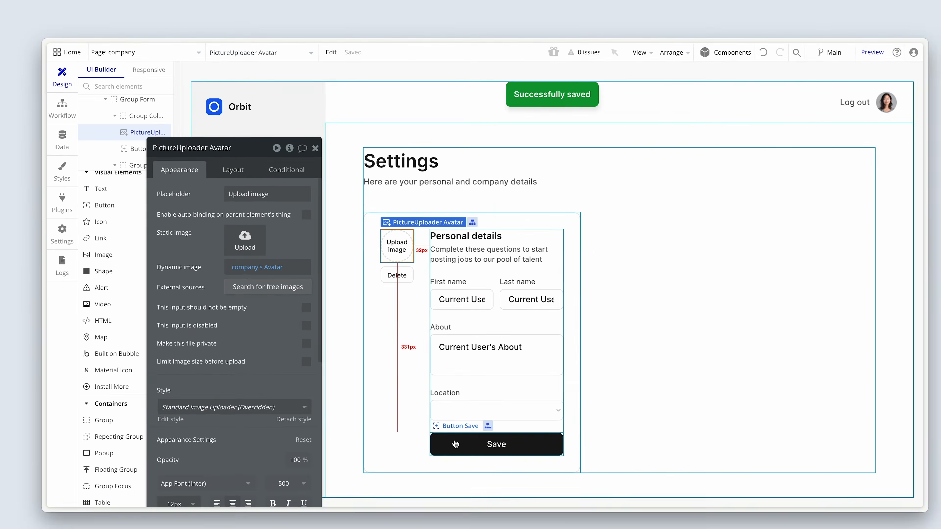
{"action": "left_click", "coordinate": [455, 443]}
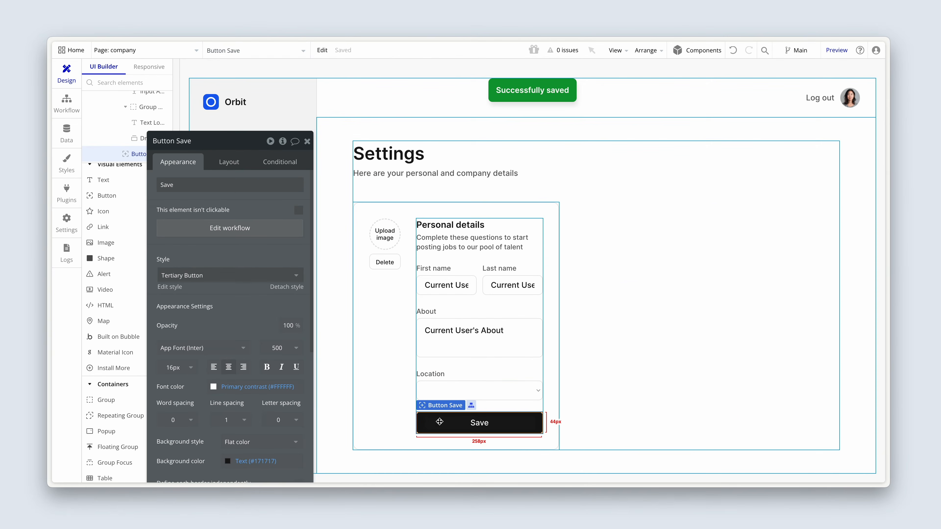
{"action": "left_click", "coordinate": [269, 234]}
{"action": "left_click_drag", "start_coordinate": [367, 210], "coordinate": [249, 216]}
{"action": "left_click", "coordinate": [153, 182]}
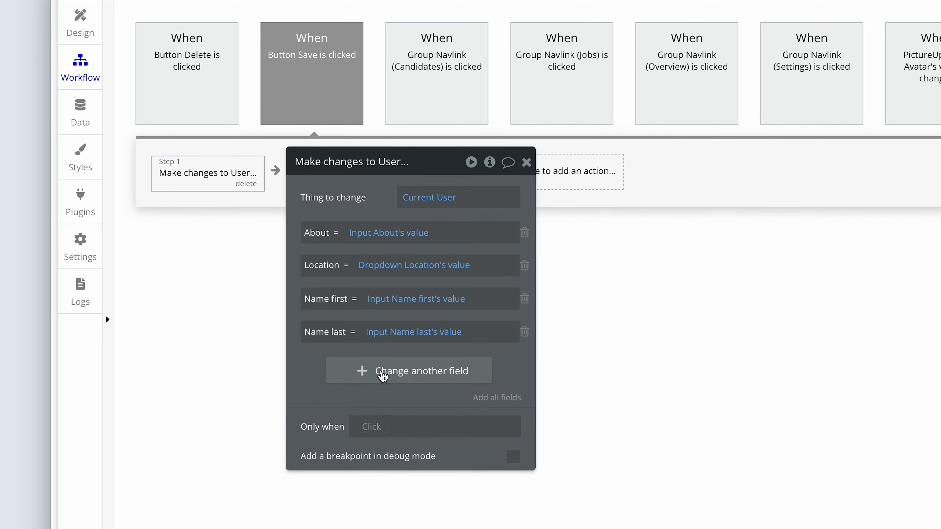
Add another field to change, creating a new User field named Avatar of type image.
{"action": "left_click", "coordinate": [382, 373]}
{"action": "left_click", "coordinate": [319, 364]}
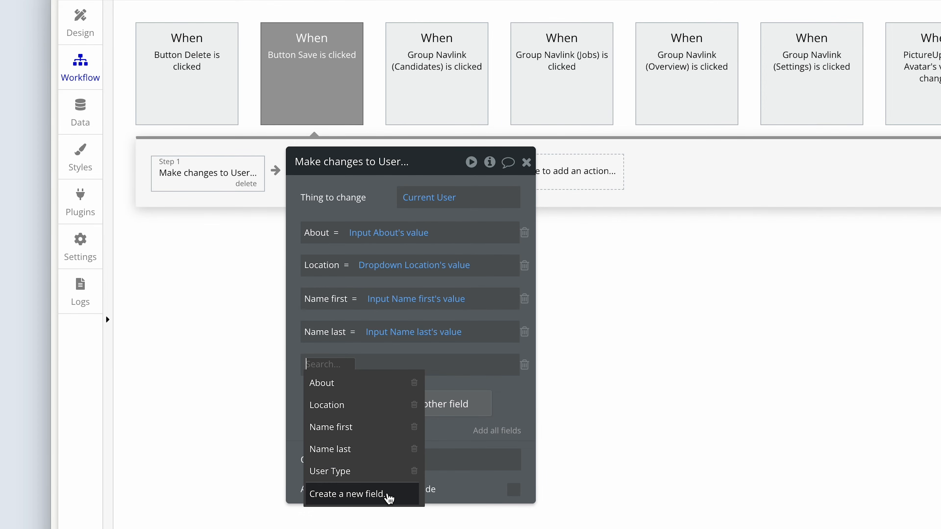
{"action": "left_click", "coordinate": [388, 497]}
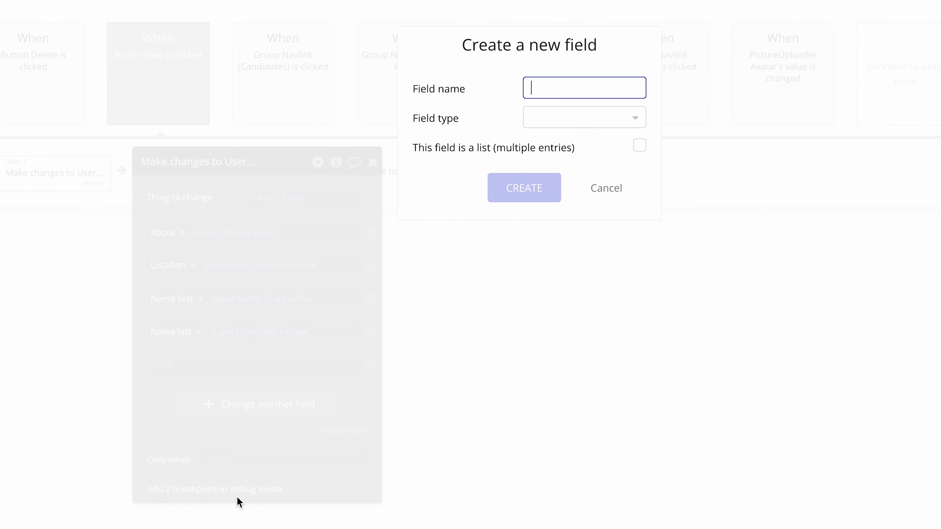
{"action": "type", "text": "Avatar"}
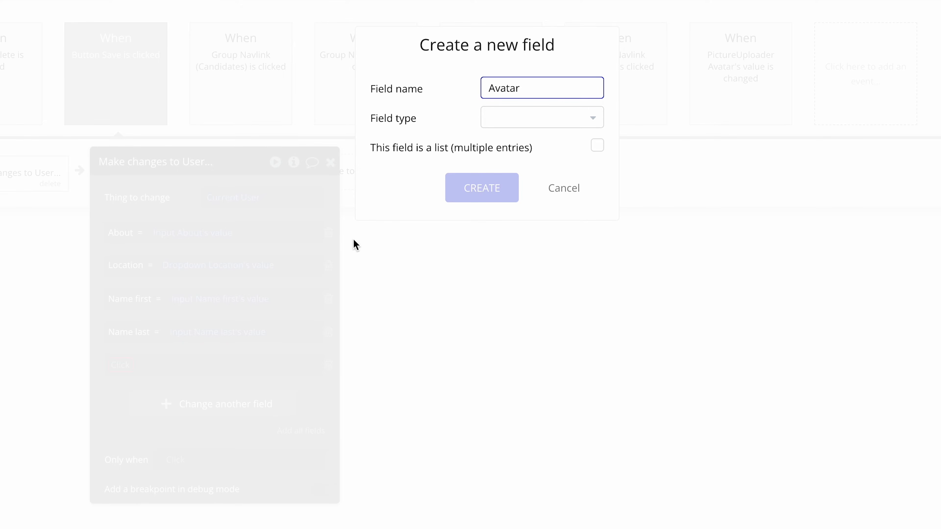
{"action": "left_click", "coordinate": [503, 117]}
{"action": "scroll", "coordinate": [536, 233], "scroll_direction": "down", "scroll_amount": 3}
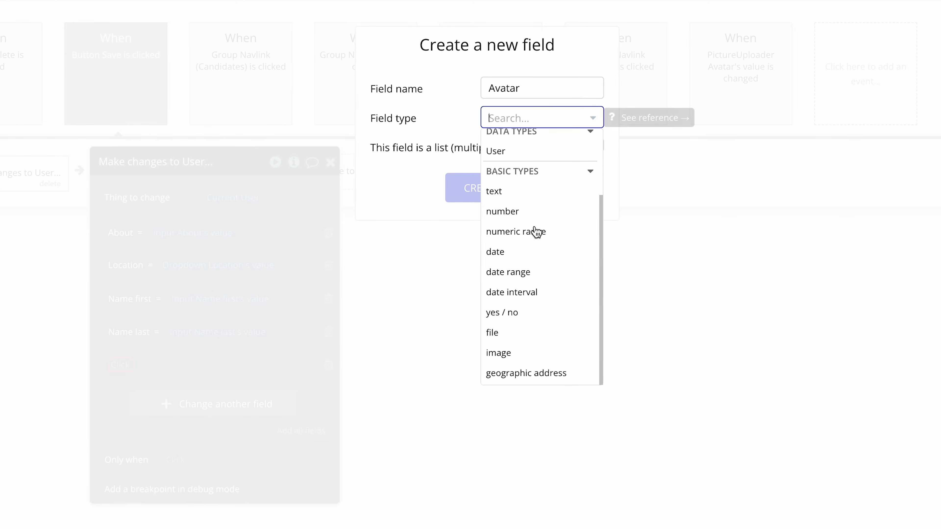
{"action": "left_click", "coordinate": [520, 342]}
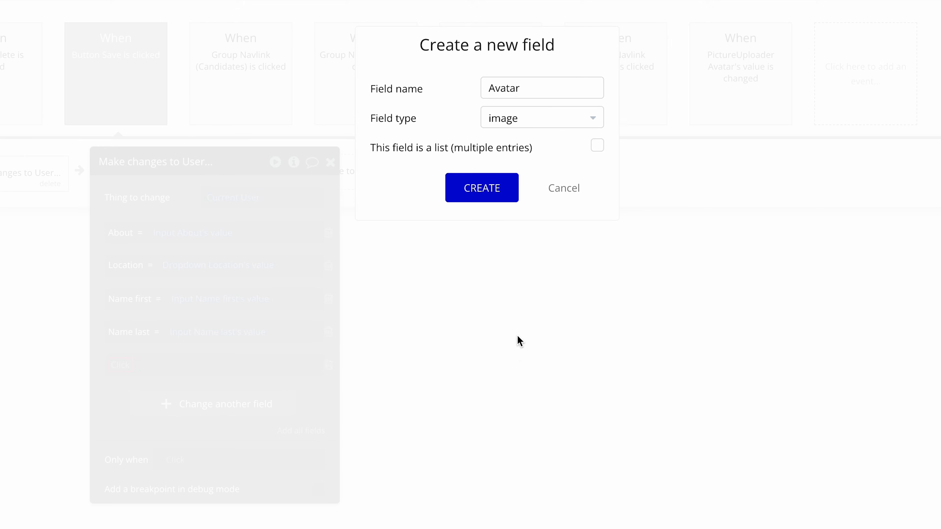
{"action": "left_click", "coordinate": [511, 195]}
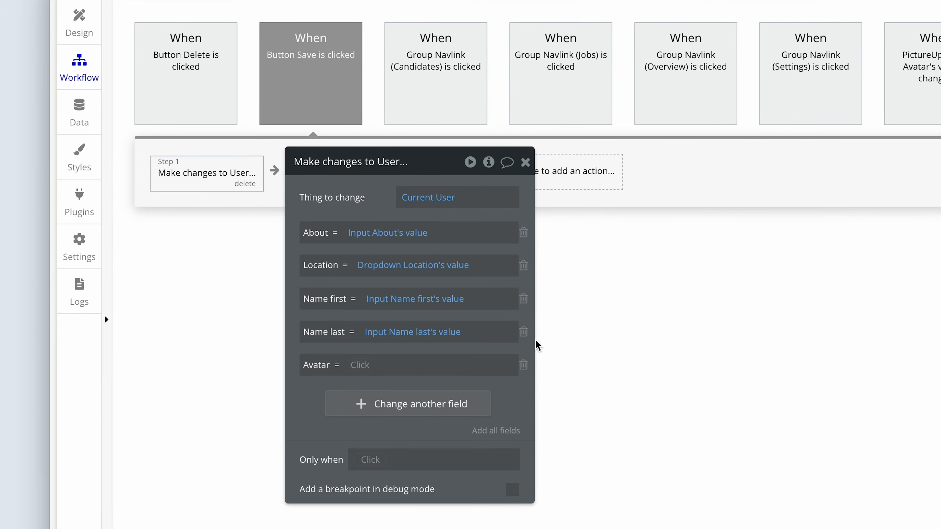